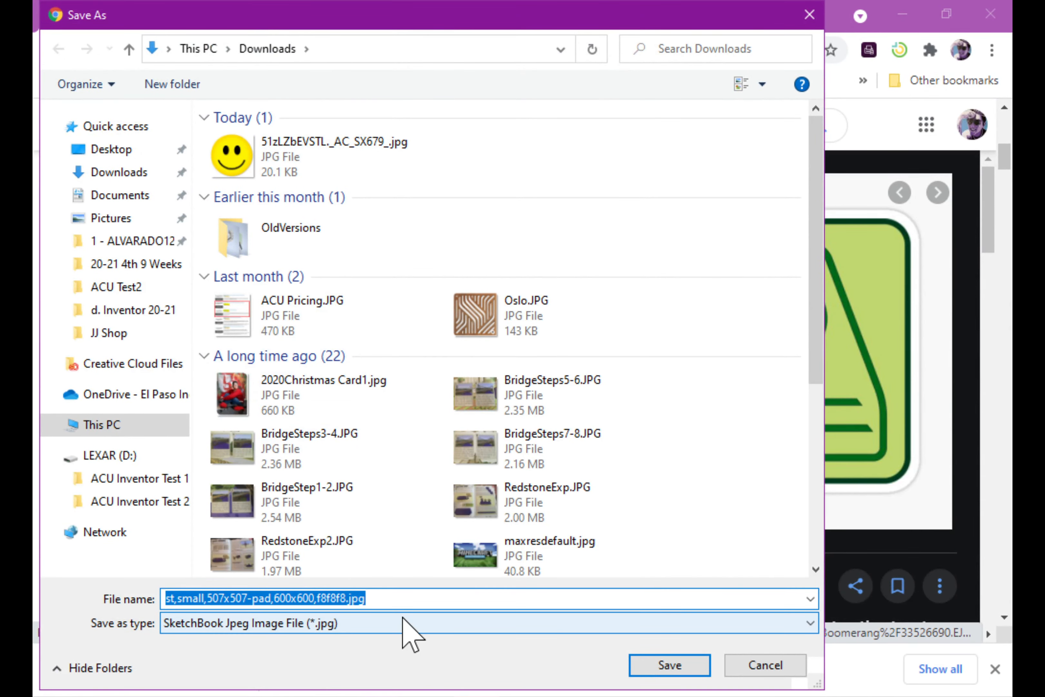
Step: Save the green emblem image to Downloads as a JPEG, keeping the file name st,small,507x507-pad,600x600,f8f8f8.jpg
click(346, 625)
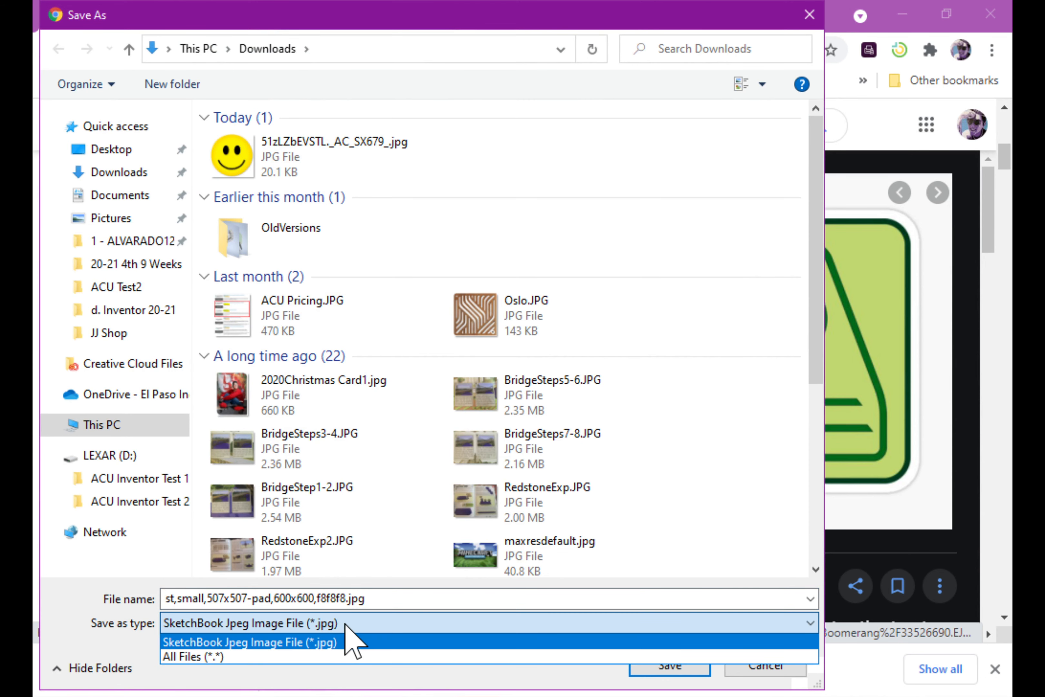
click(347, 639)
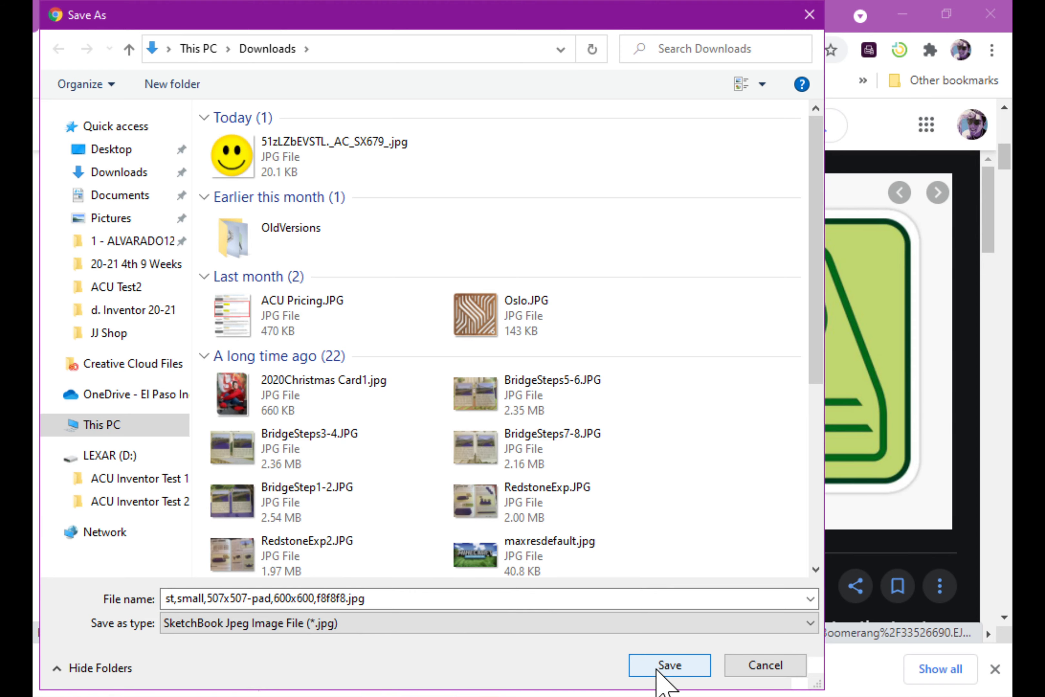
click(657, 669)
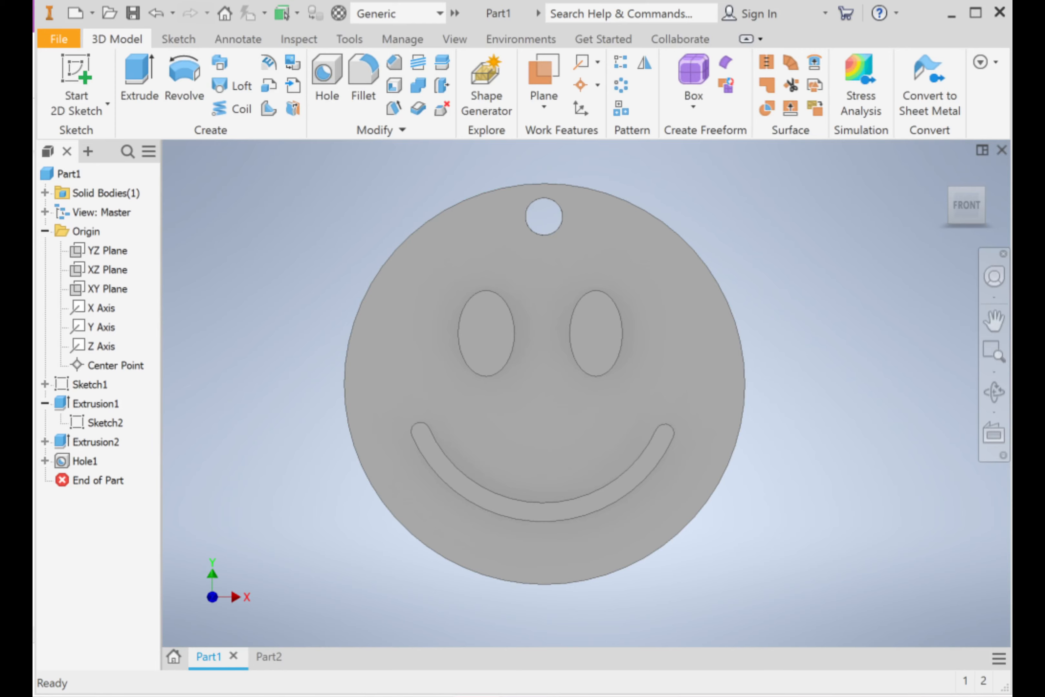
Step: In Inventor, create a new part from the en-US templates and start a 2D sketch on the XY plane
click(75, 14)
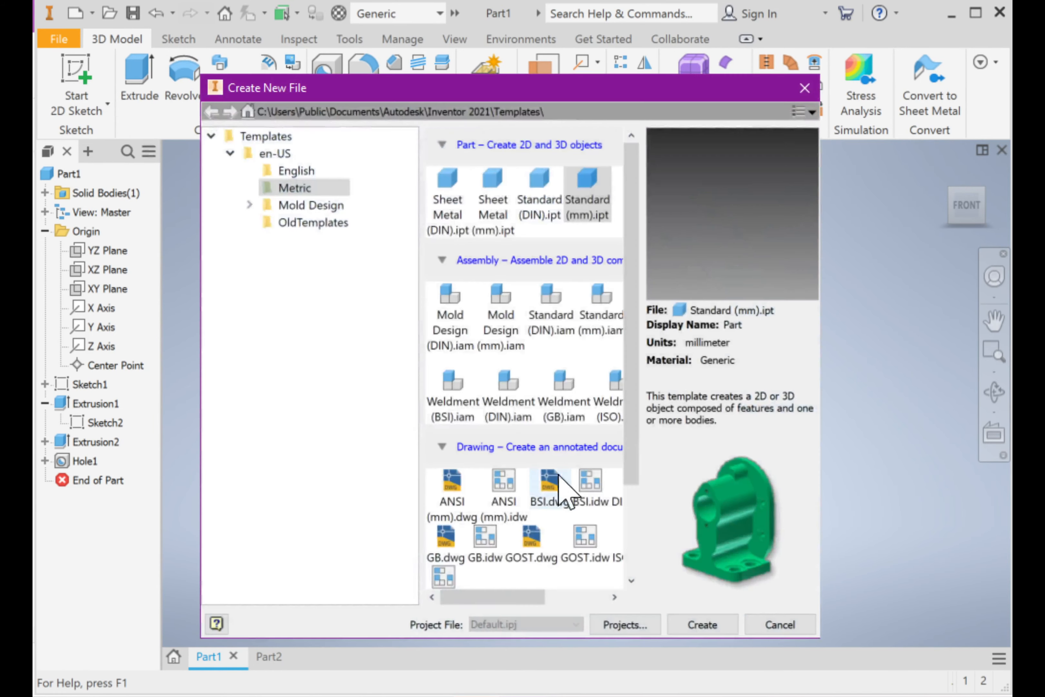
click(275, 155)
double_click(502, 189)
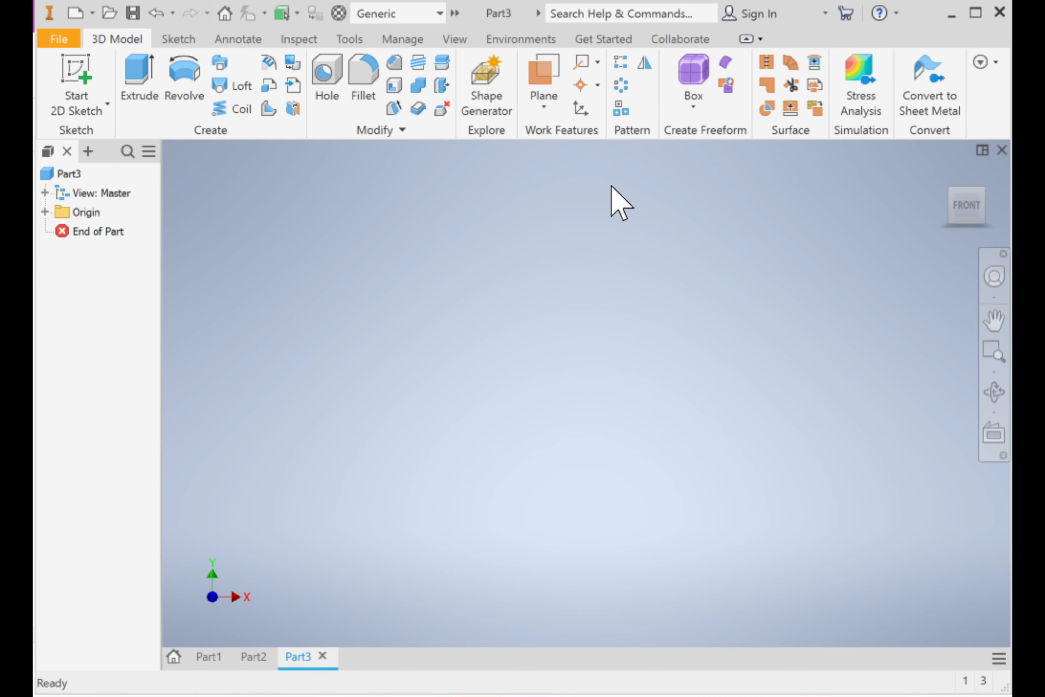
click(87, 75)
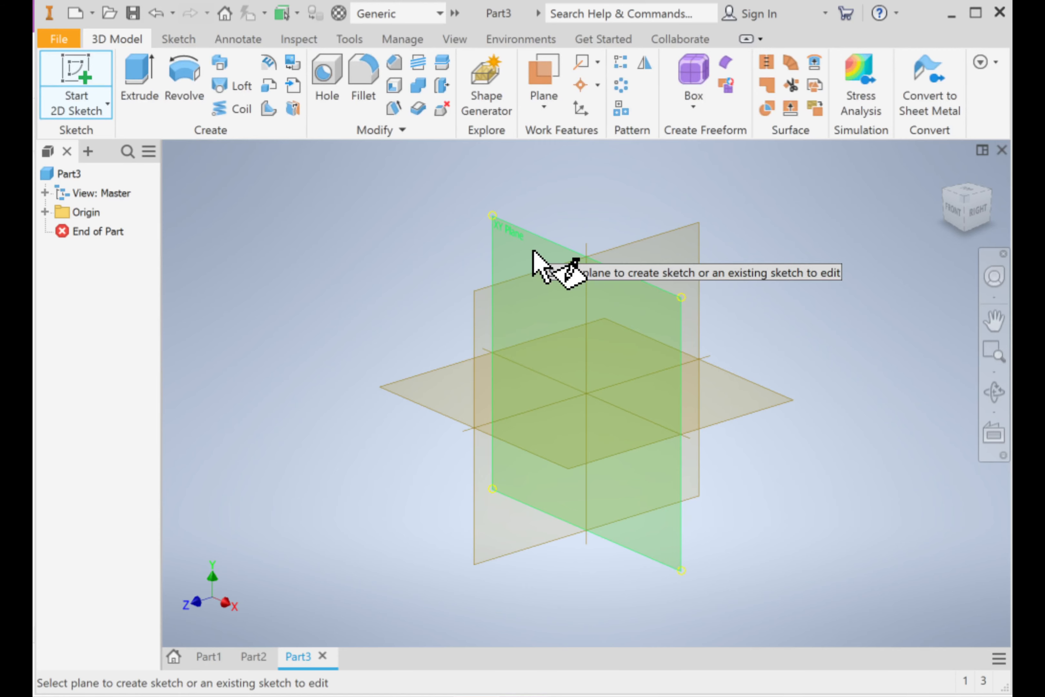
click(533, 251)
Step: Draw a 3 in wide by 2 in high two-point rectangle extending down and right from the origin
key(F2)
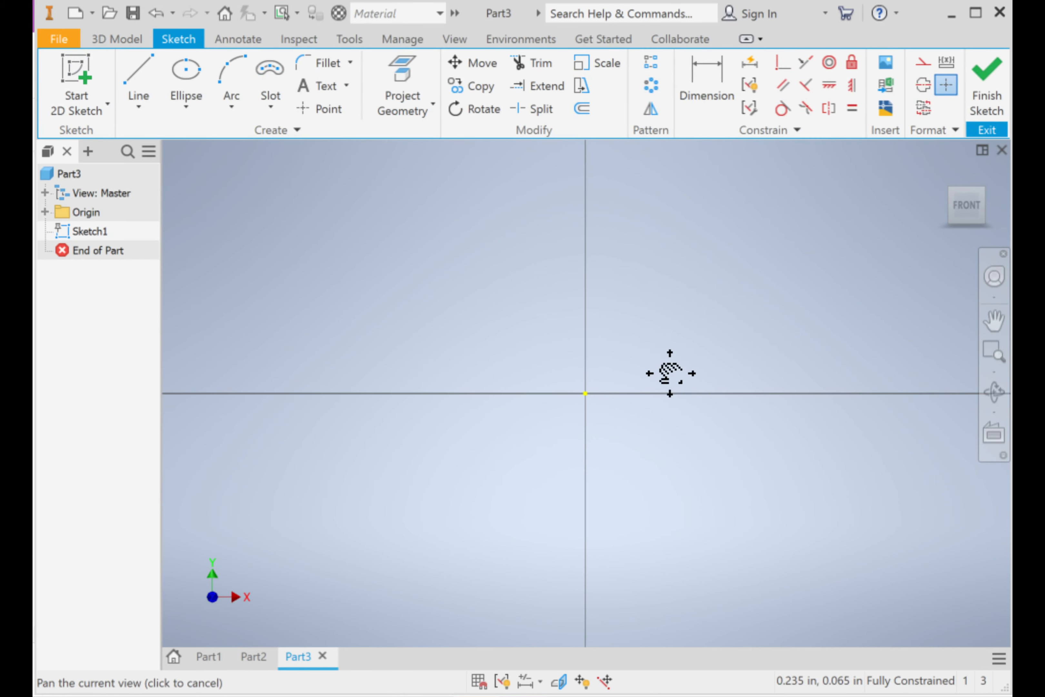
mouse_move(670, 373)
mouse_down()
mouse_move(538, 378)
mouse_move(530, 303)
mouse_up()
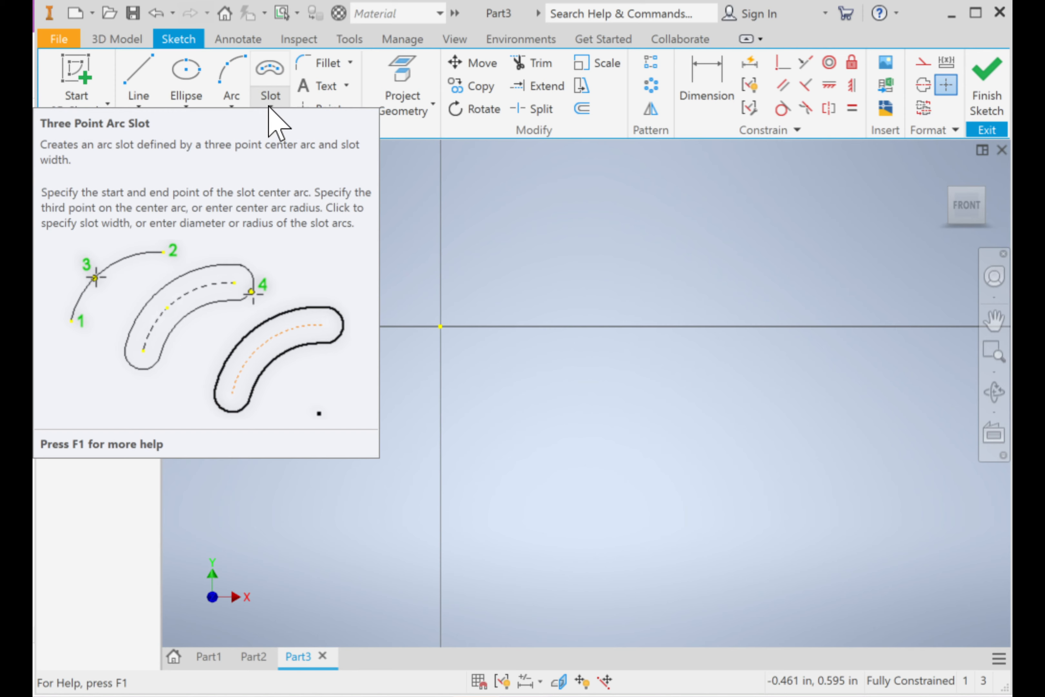
click(270, 108)
click(272, 135)
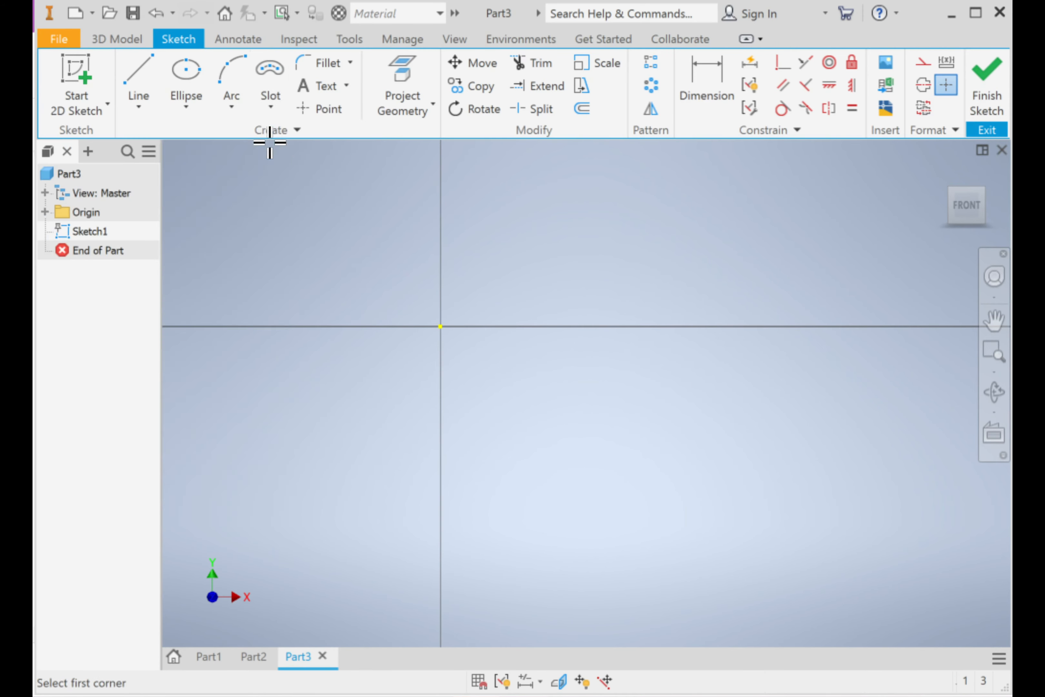
click(439, 326)
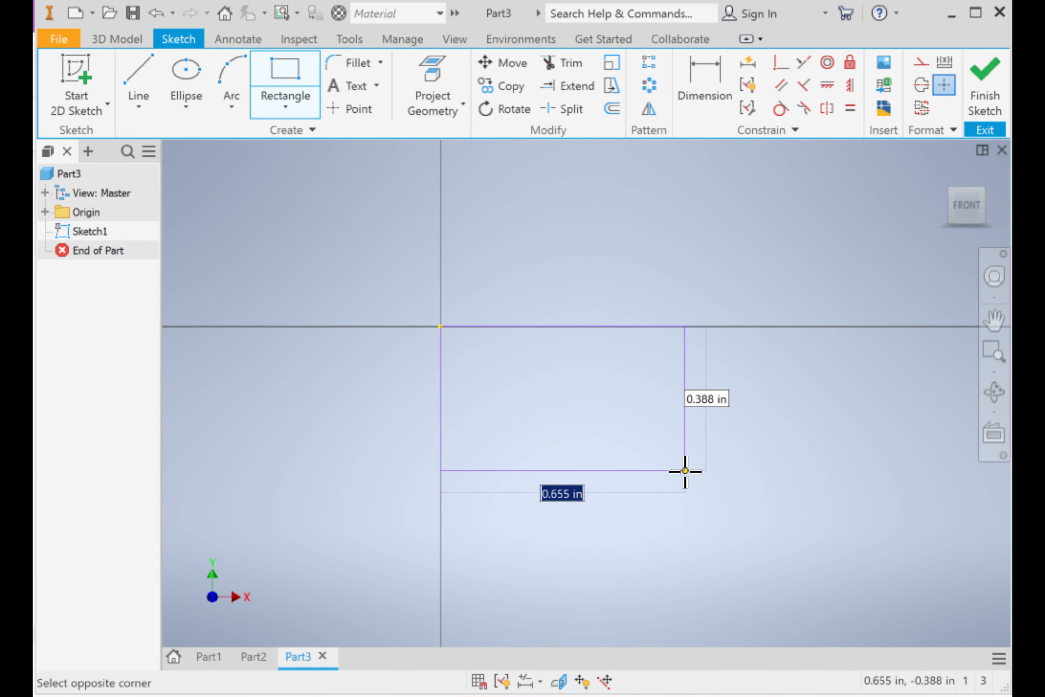
text(3)
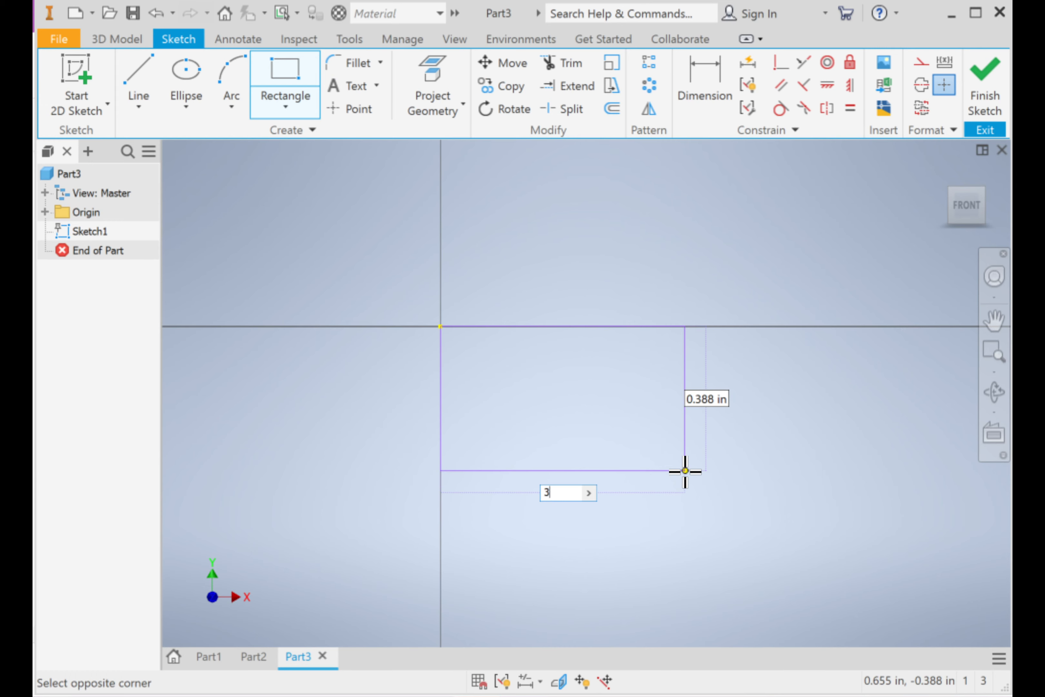
key(Tab)
key(Return)
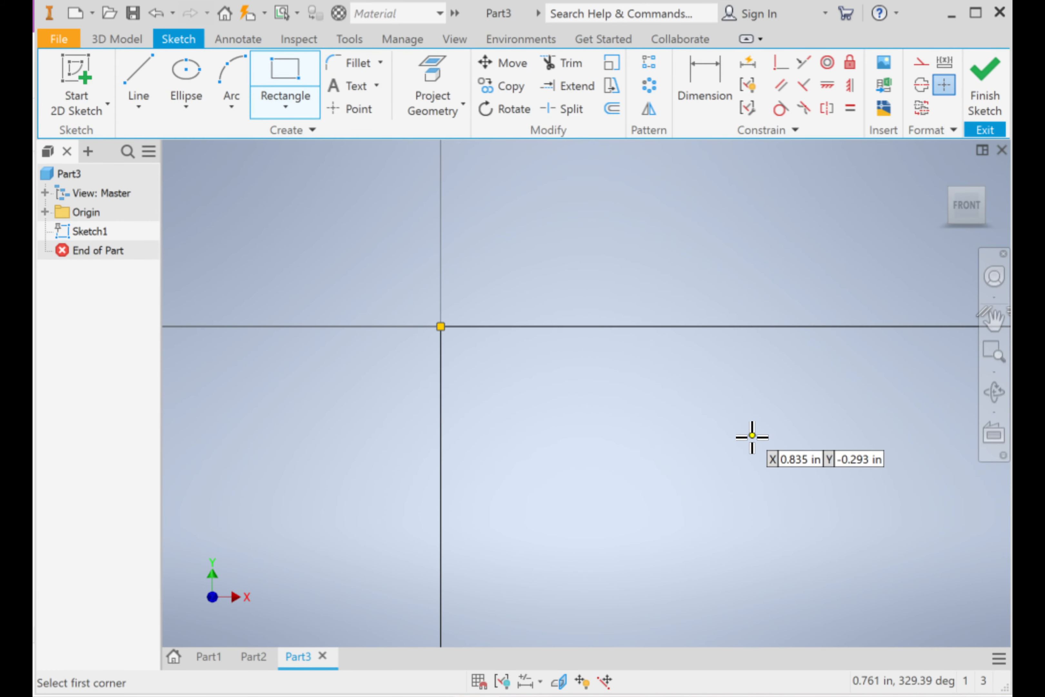
scroll(752, 437, down, 4)
mouse_move(648, 393)
middle_down()
mouse_move(381, 244)
mouse_move(303, 240)
mouse_move(490, 317)
middle_up()
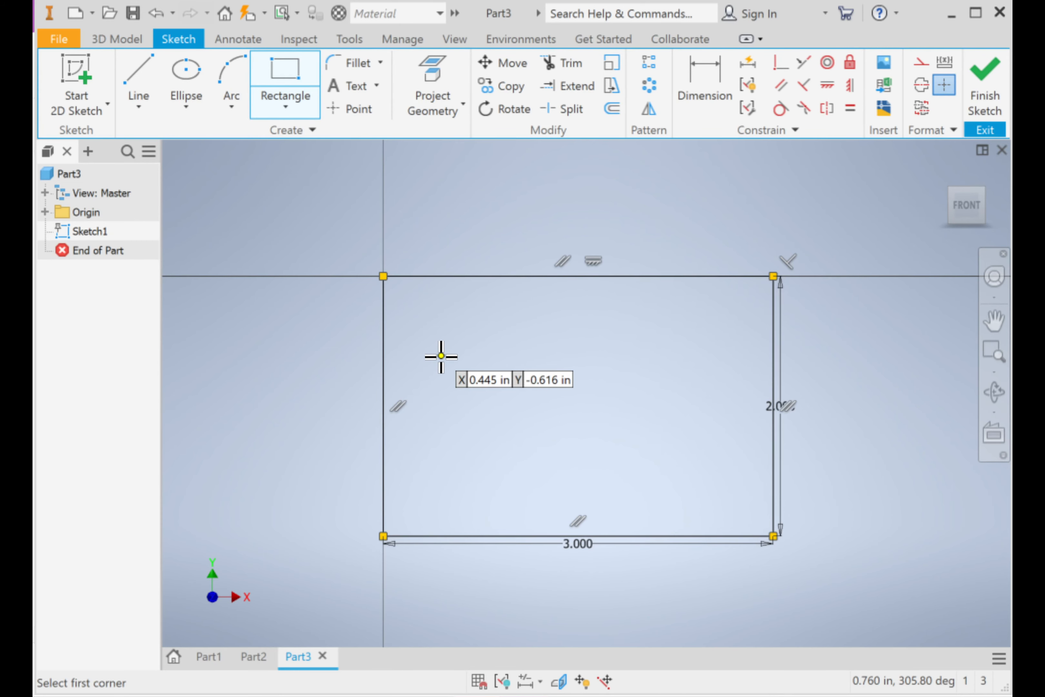
key(Escape)
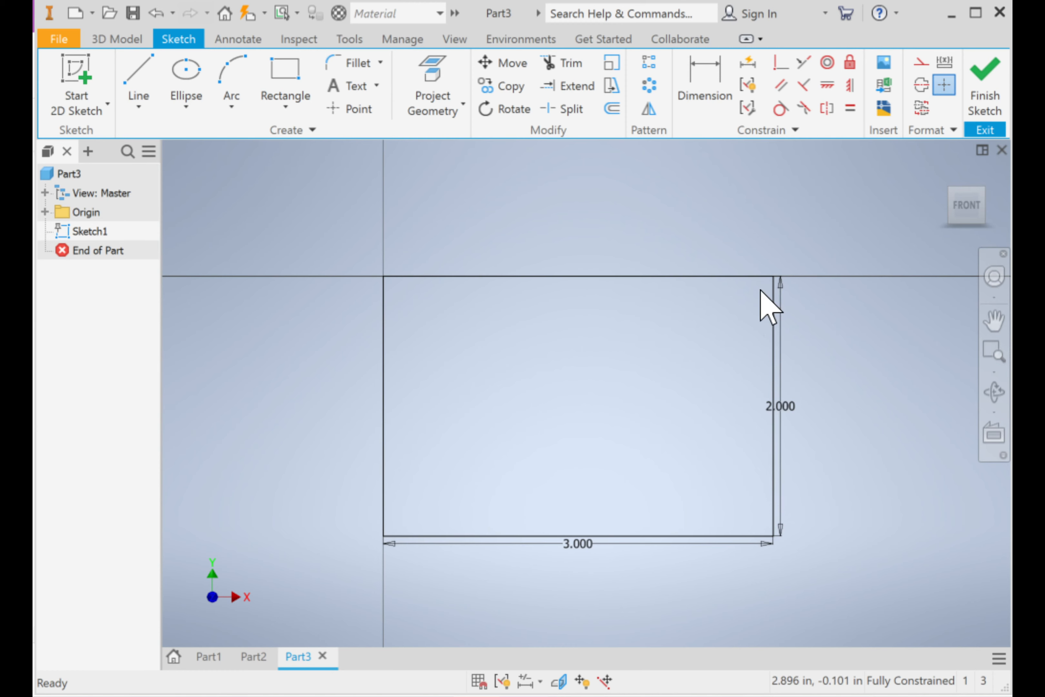
Step: Insert the image st,small,507x507-pad,600x600,f8f8f8.jpg from Downloads into the sketch, placing it over the rectangle
click(882, 67)
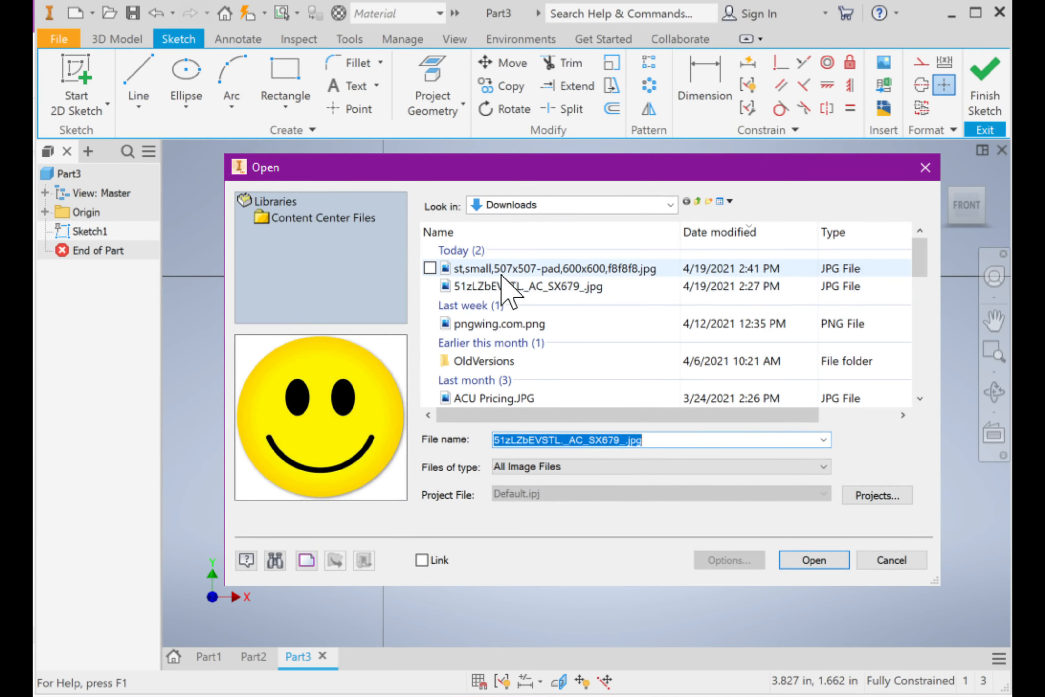
click(523, 268)
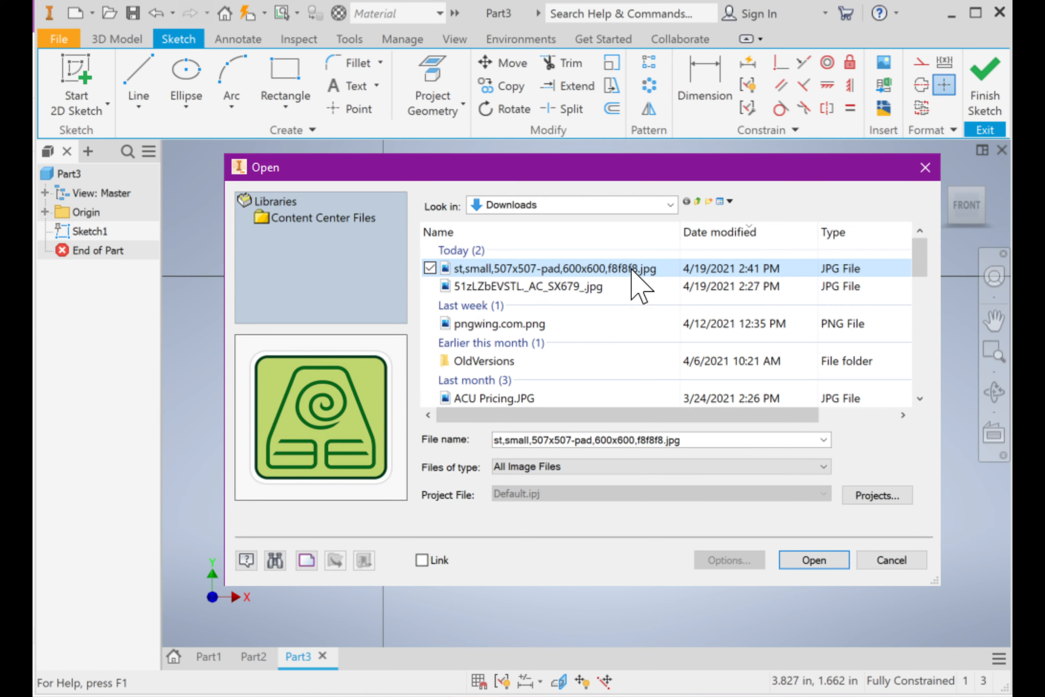
click(805, 562)
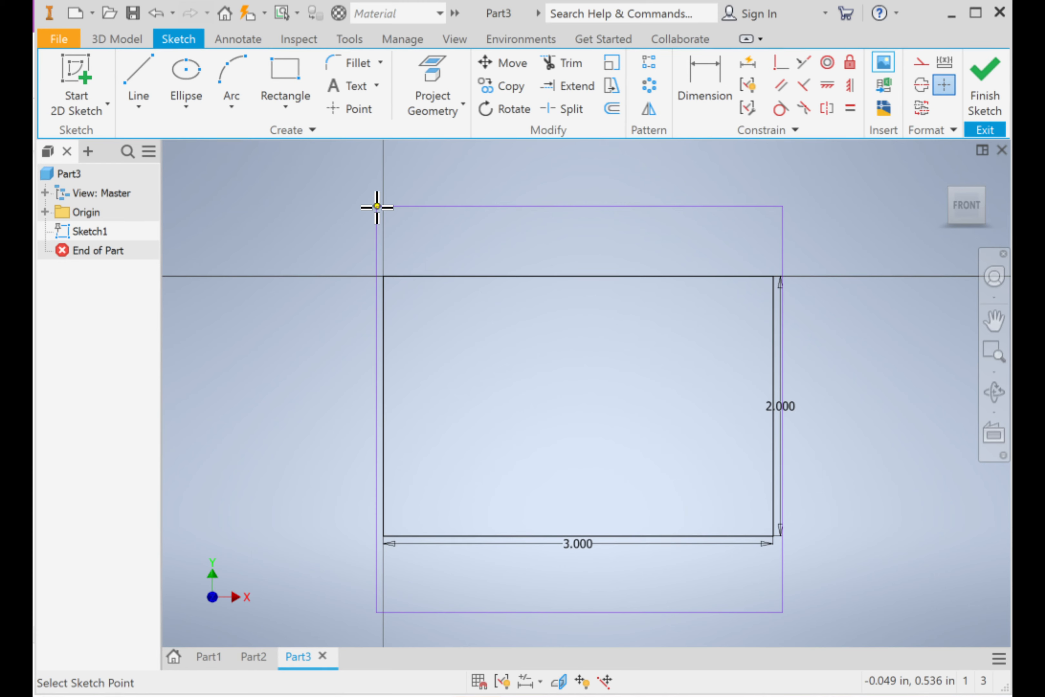
click(424, 195)
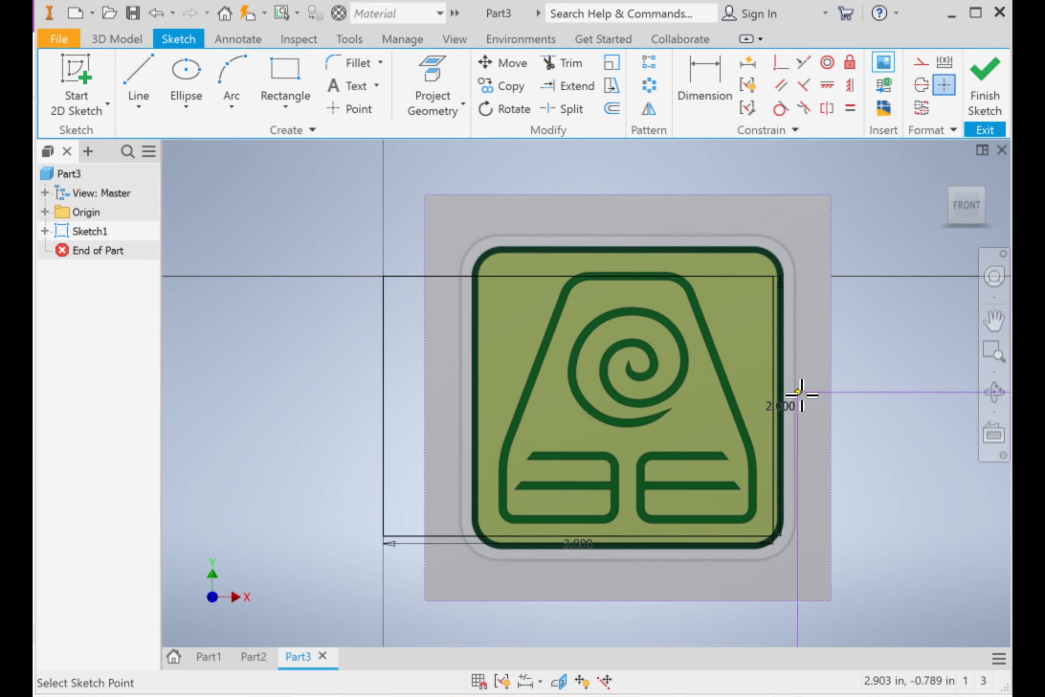
key(Escape)
Step: Move the inserted image so the emblem sits roughly centred over the 3 by 2 in rectangle
drag(707, 366, 643, 407)
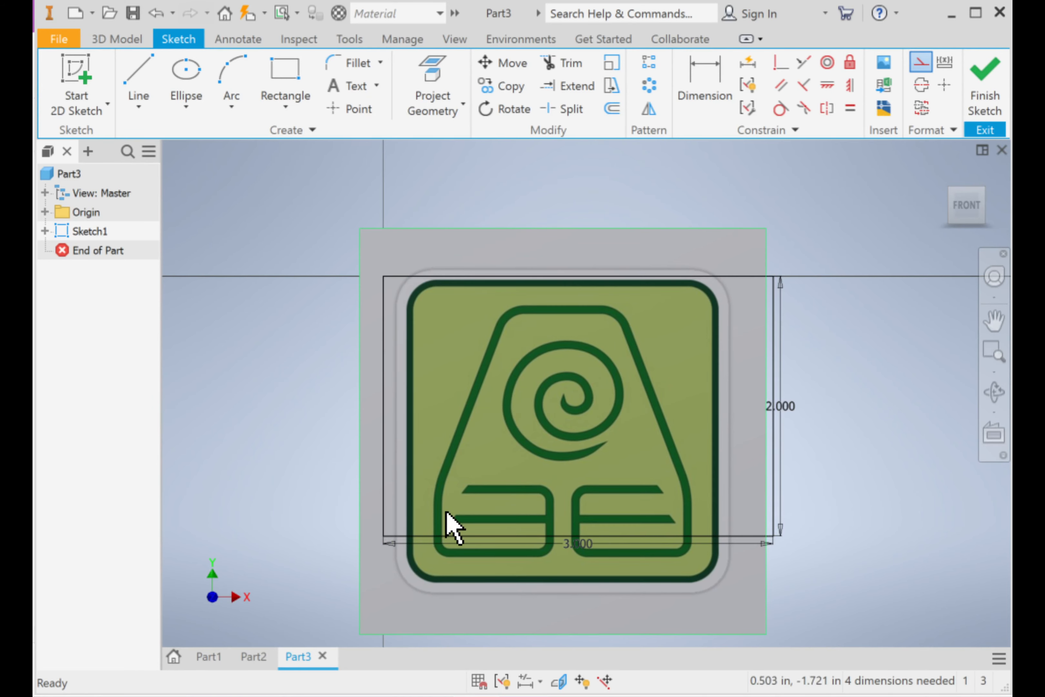
drag(602, 490, 578, 461)
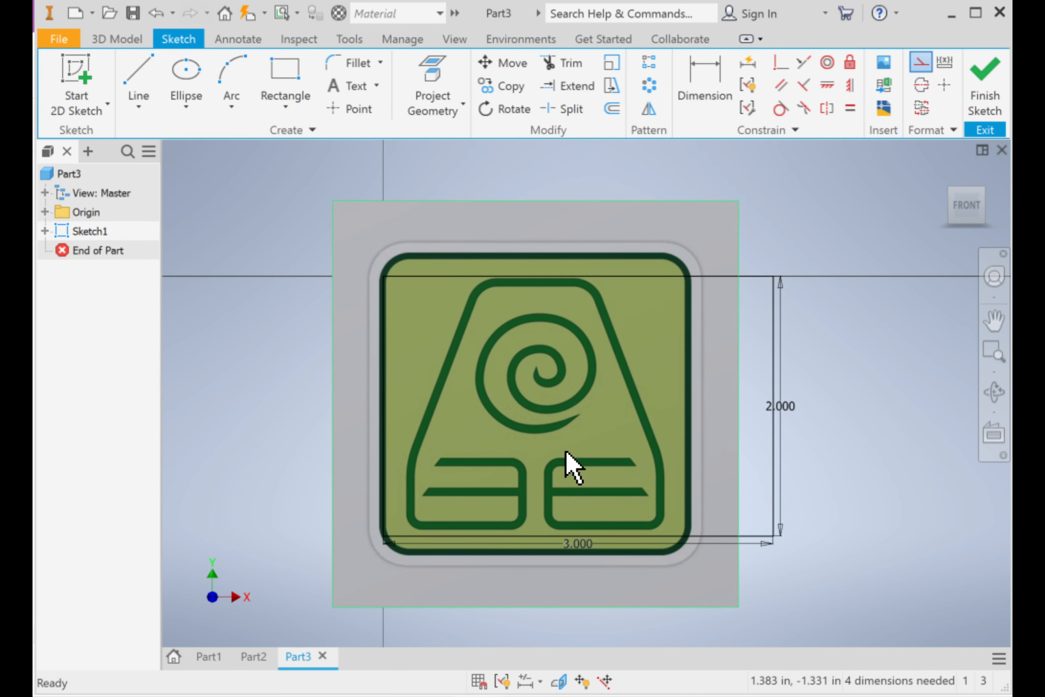
drag(566, 452, 587, 454)
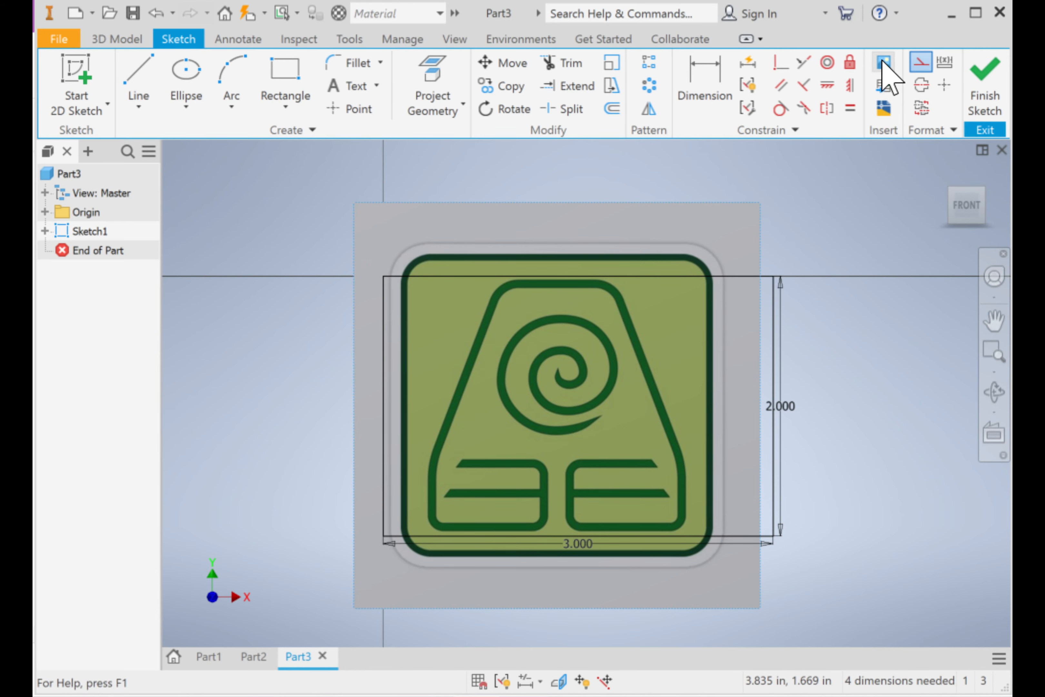
Step: Finish the sketch holding the image and start a second 2D sketch on the same XY plane
click(983, 112)
mouse_move(807, 422)
middle_down()
mouse_move(698, 354)
mouse_move(485, 251)
middle_up()
click(89, 231)
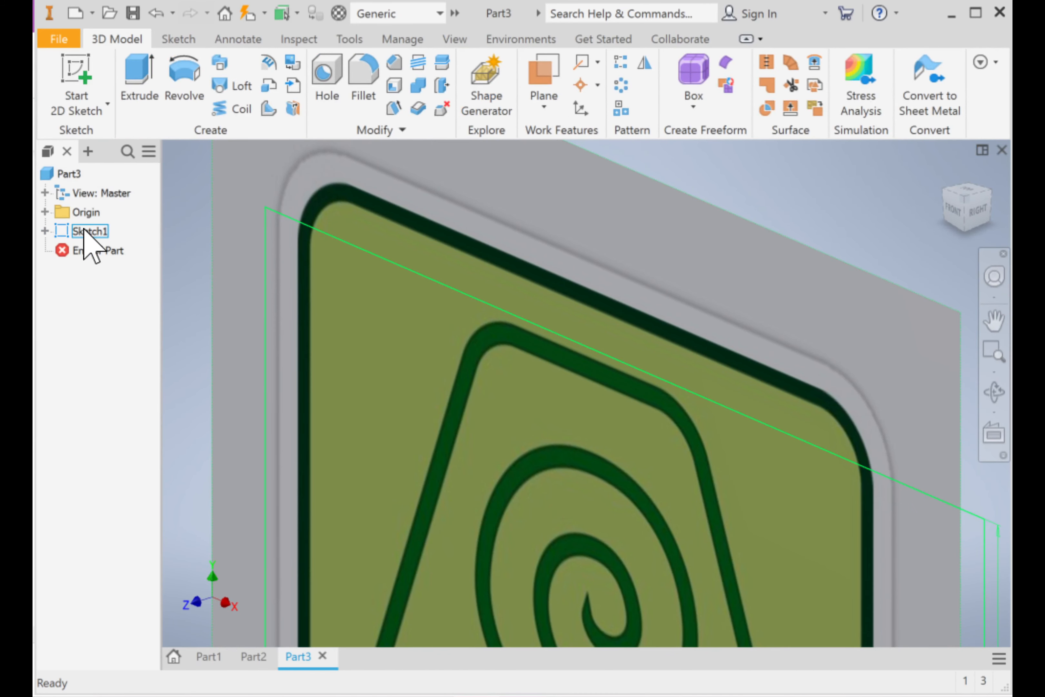
click(109, 253)
click(96, 233)
click(93, 80)
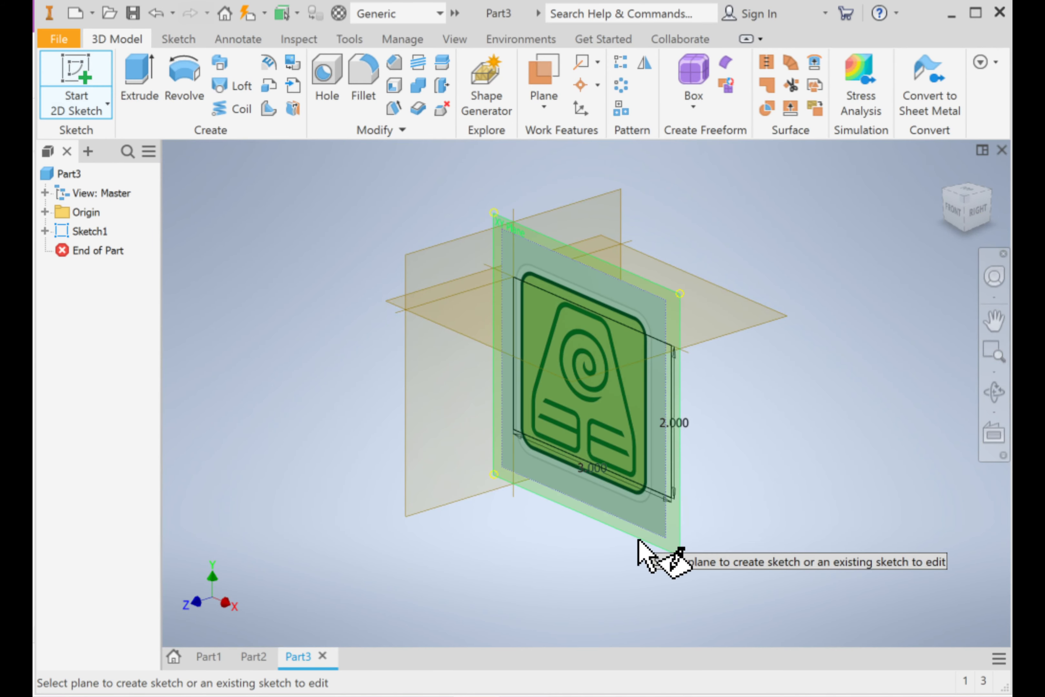
click(638, 549)
Step: Trace the emblem's left foot block with connected lines along its top, right side and about 0.93 in bottom, meeting at square corners
scroll(723, 495, up, 3)
scroll(723, 495, down, 4)
mouse_move(723, 494)
middle_down()
mouse_move(690, 427)
mouse_move(672, 427)
middle_up()
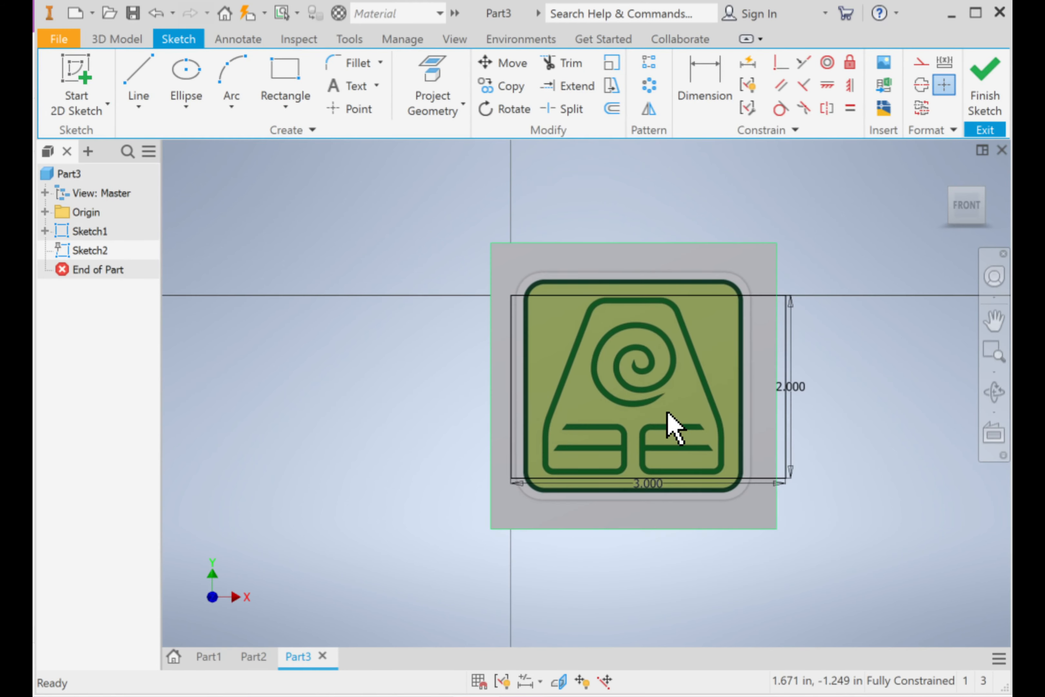
scroll(603, 306, down, 3)
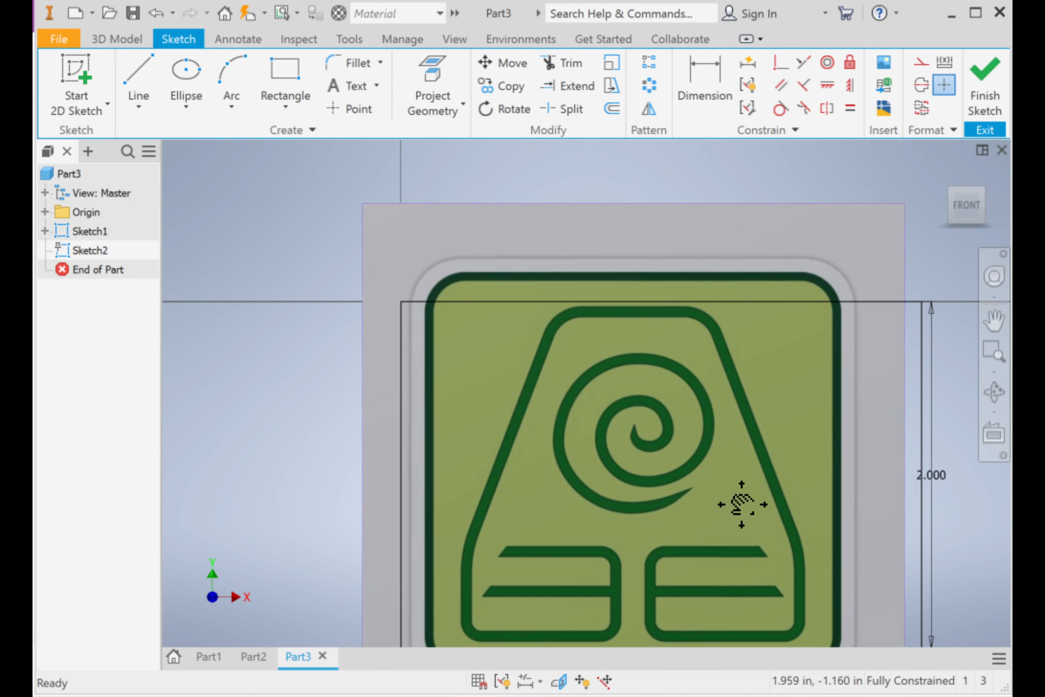
middle_drag(742, 504, 741, 445)
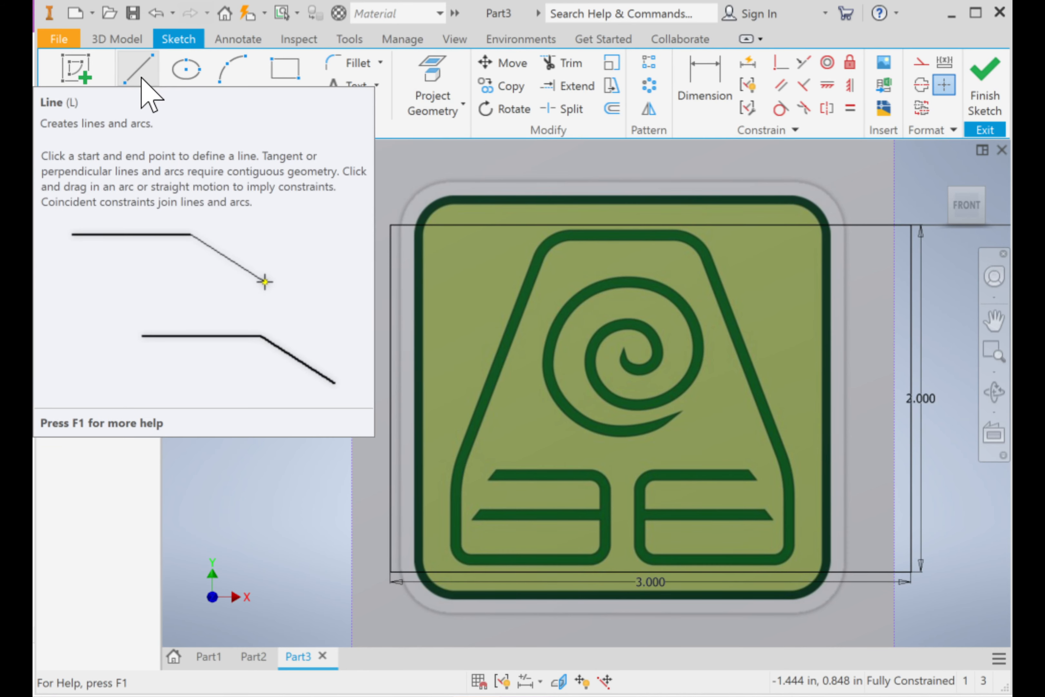
click(139, 72)
scroll(504, 481, up, 5)
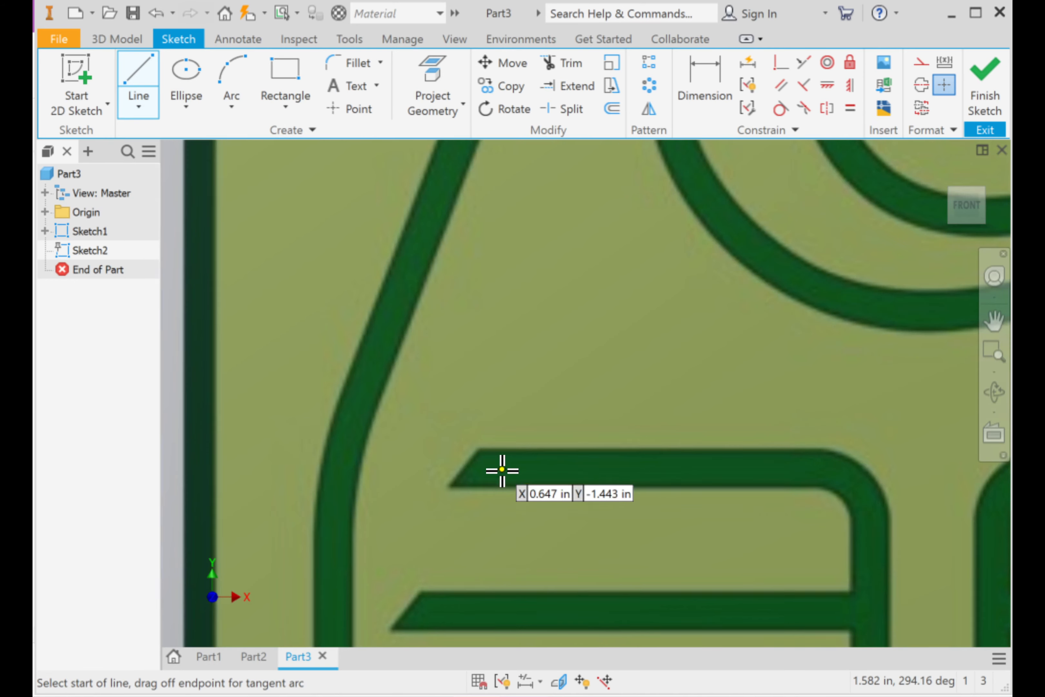
click(480, 448)
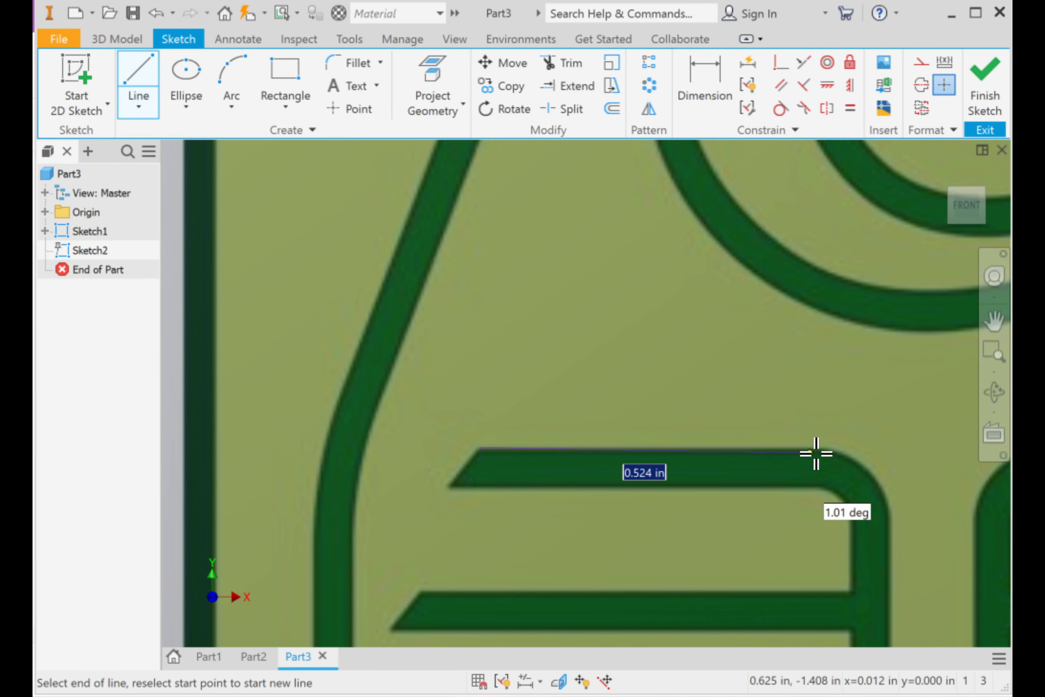
click(892, 448)
mouse_move(878, 534)
middle_down()
mouse_move(859, 266)
mouse_move(854, 278)
middle_up()
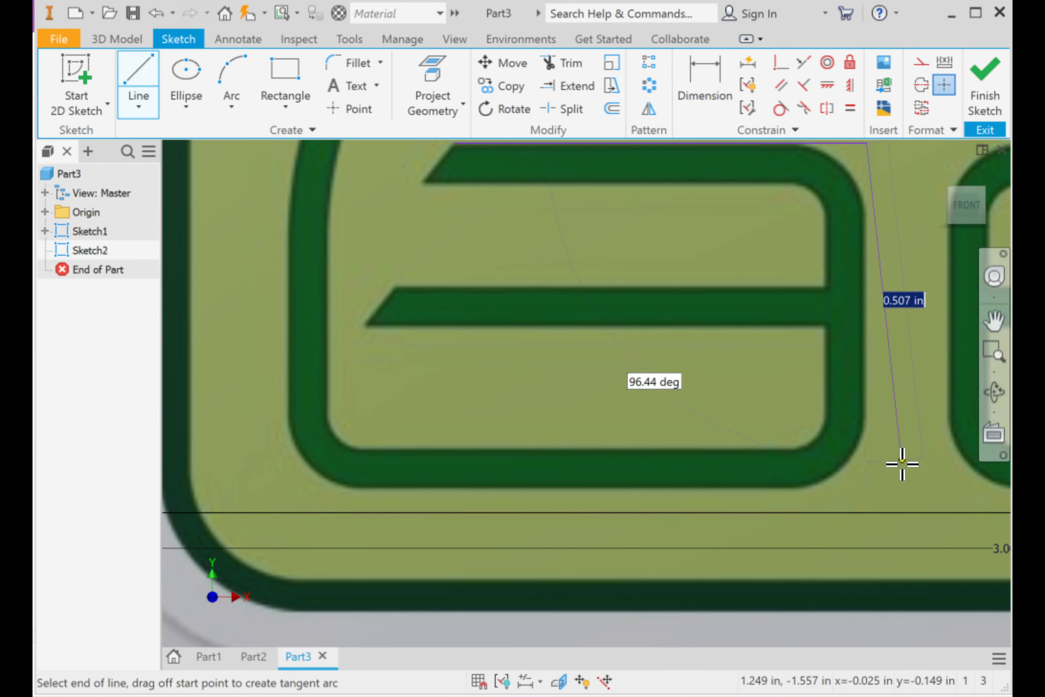
click(867, 488)
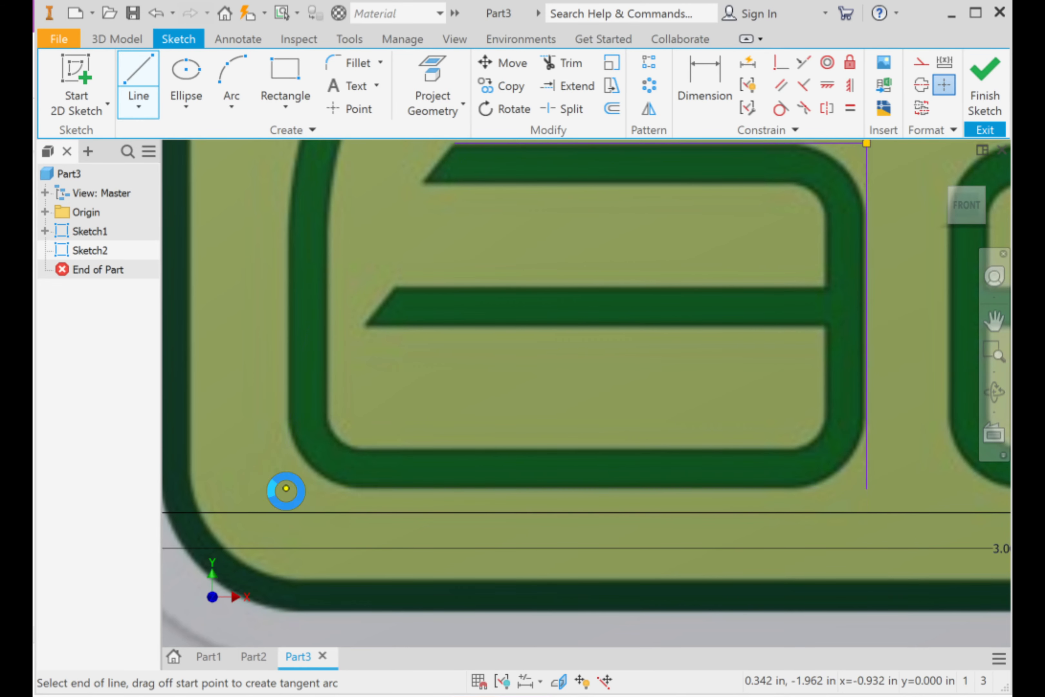
click(285, 488)
Step: Continue the line chain up the emblem's left side to the bend and along the slanted edge to the upper-left corner
middle_drag(280, 313, 229, 630)
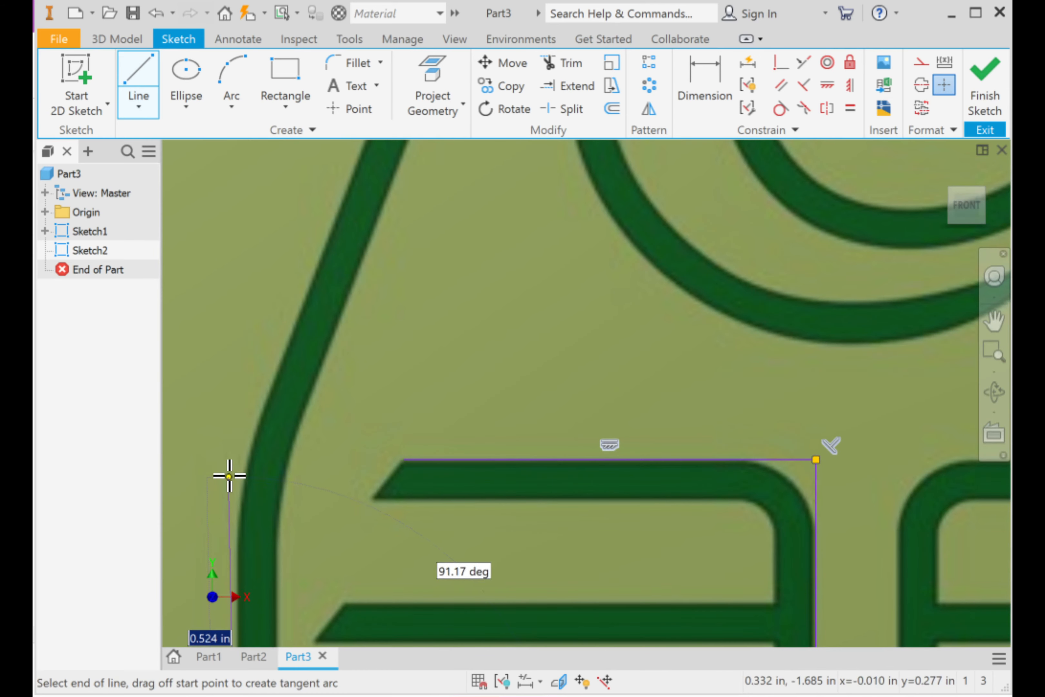
click(235, 459)
middle_drag(346, 227, 205, 523)
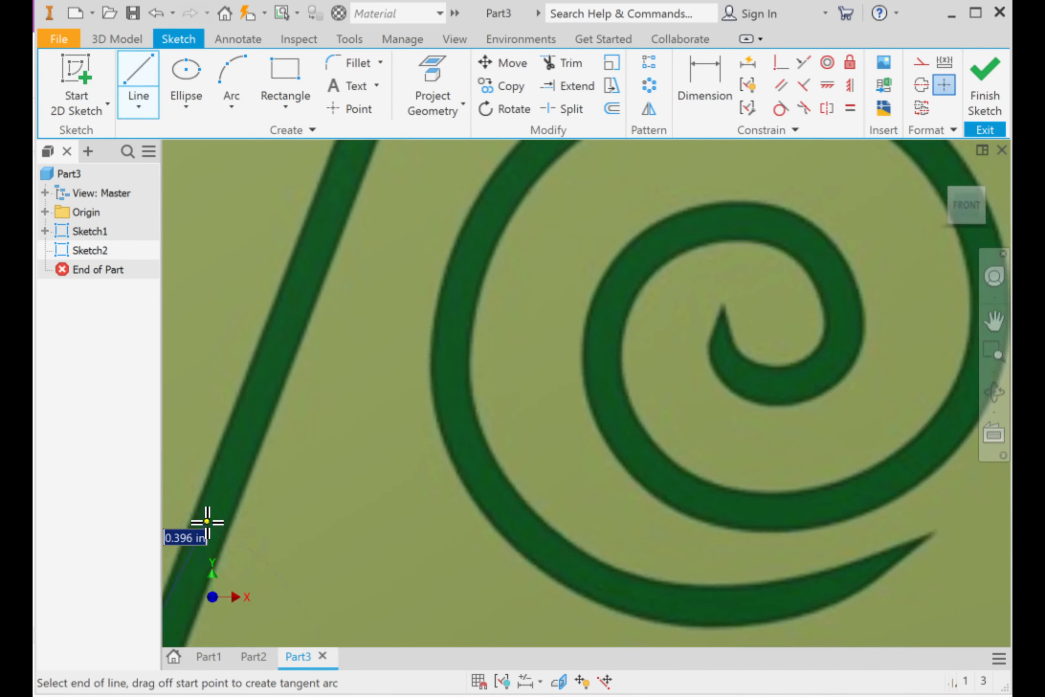
scroll(206, 522, down, 5)
scroll(275, 314, up, 5)
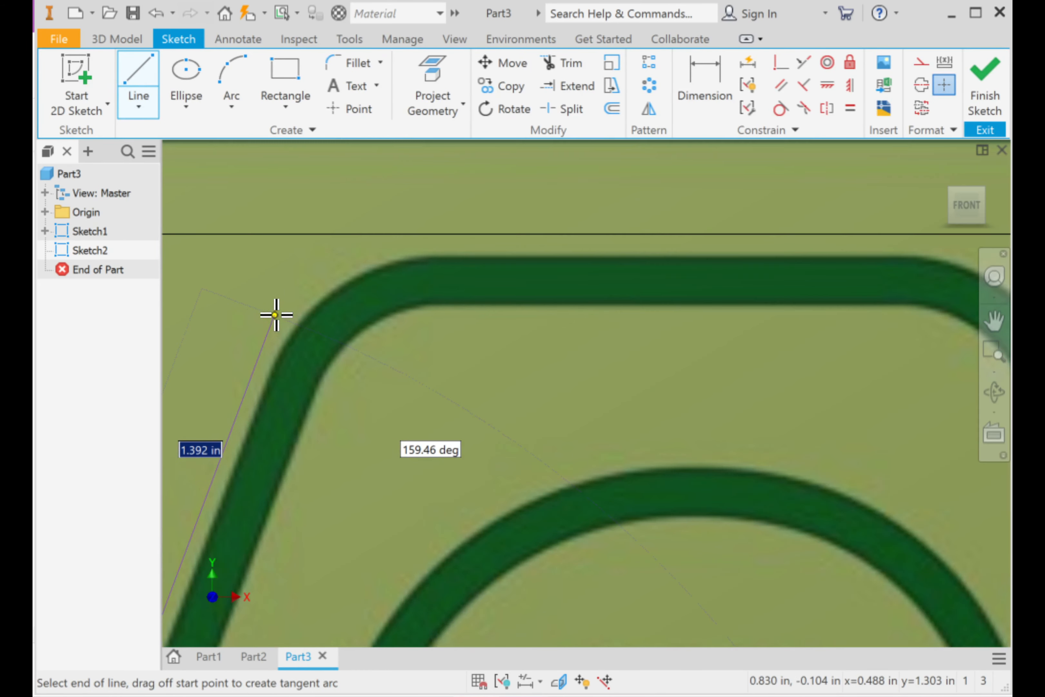
click(300, 267)
Step: Continue the line chain horizontally across the emblem's top edge to its upper-right corner
key(F2)
drag(685, 289, 463, 292)
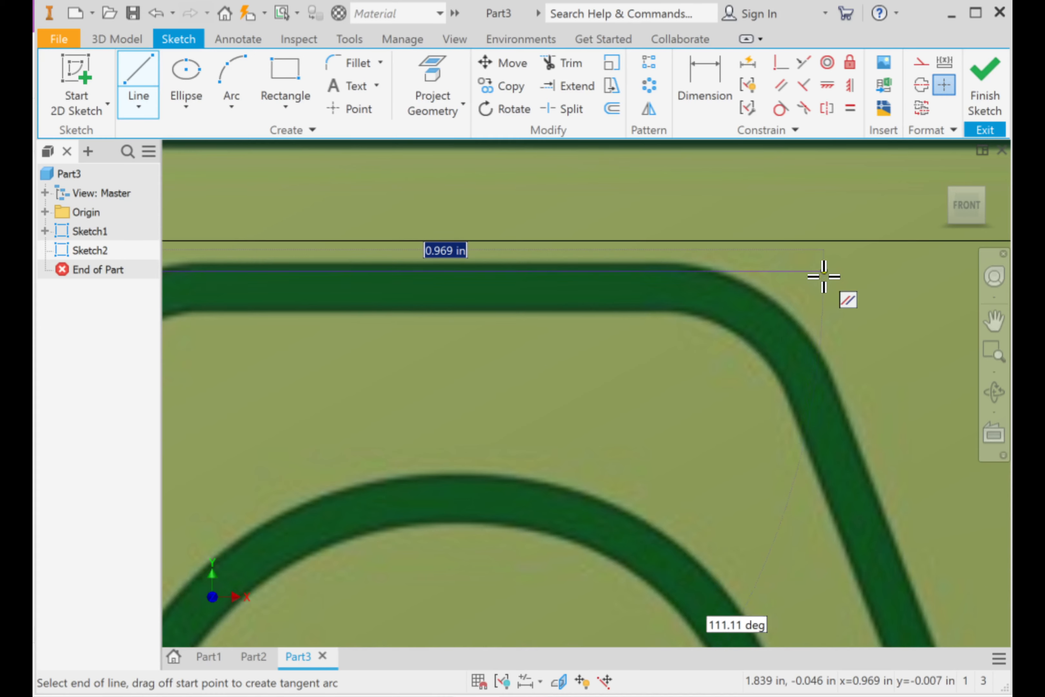
click(812, 271)
Step: Extend the line chain about 1.44 in down the emblem's right slanted edge to the bend, level with the left foot block's top
middle_drag(877, 430, 427, 186)
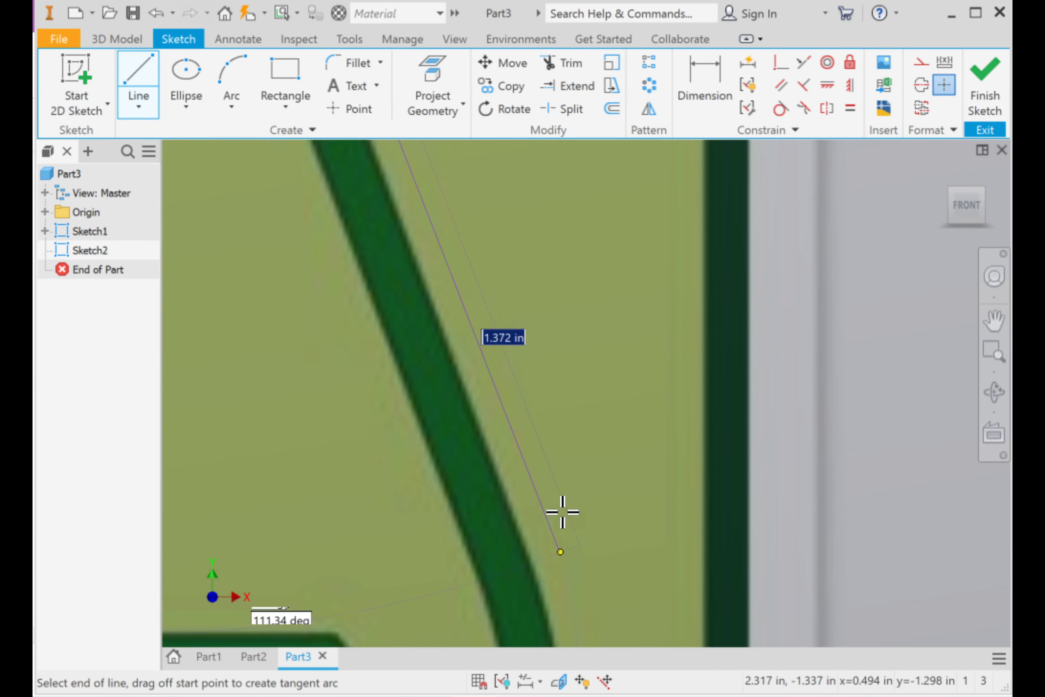
middle_drag(562, 511, 532, 147)
scroll(554, 234, up, 2)
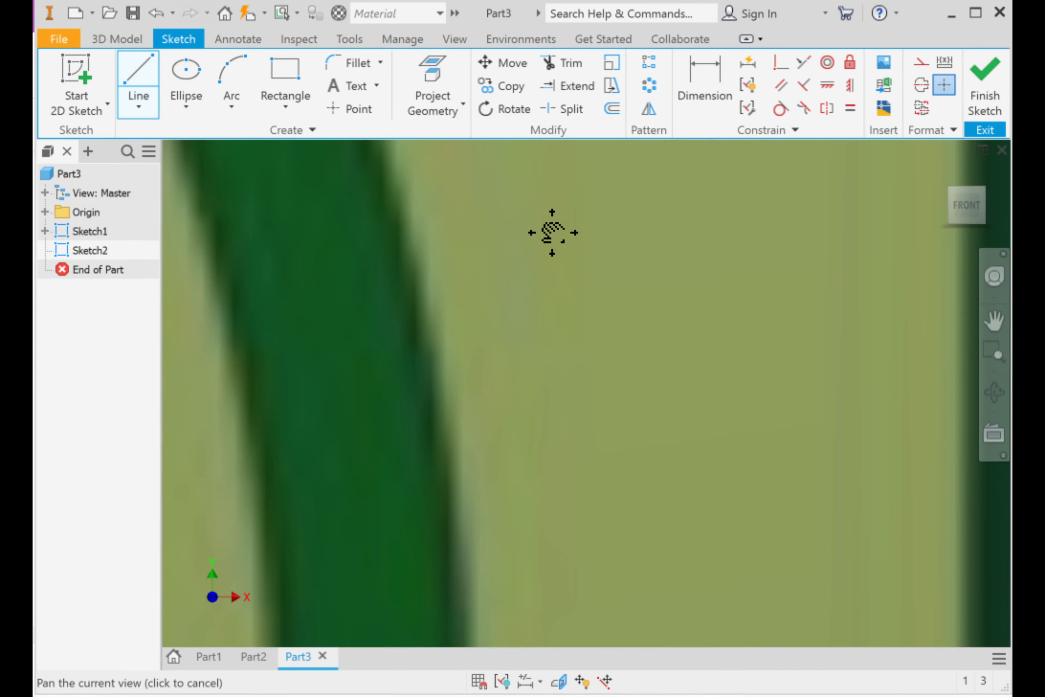
scroll(683, 423, down, 6)
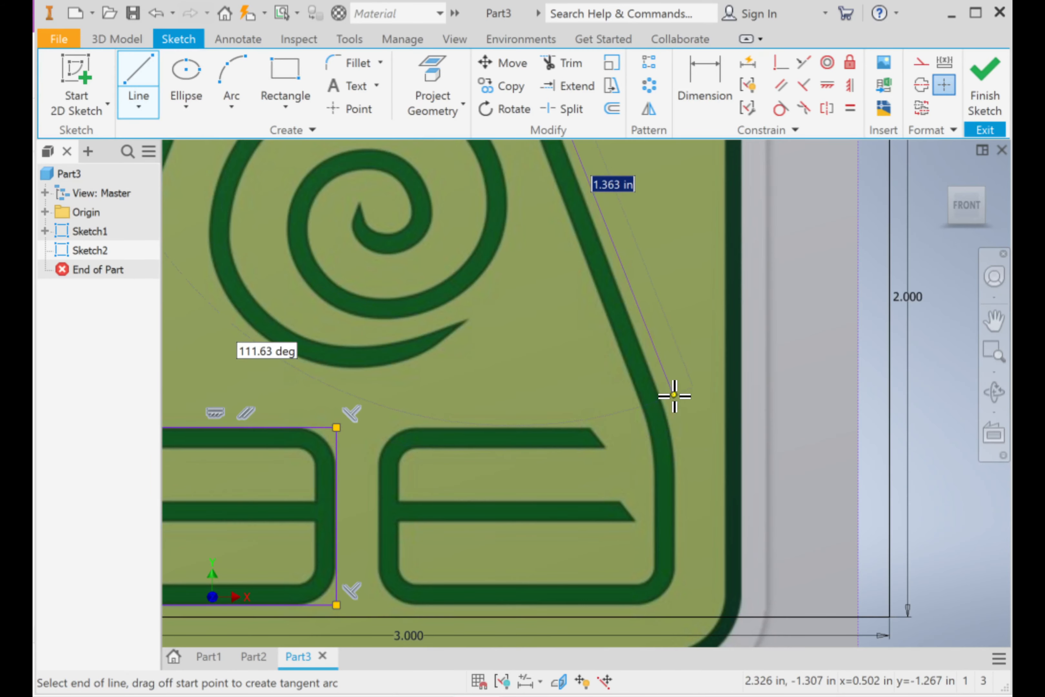
scroll(686, 420, down, 3)
mouse_move(686, 420)
middle_down()
mouse_move(784, 374)
mouse_move(770, 392)
middle_up()
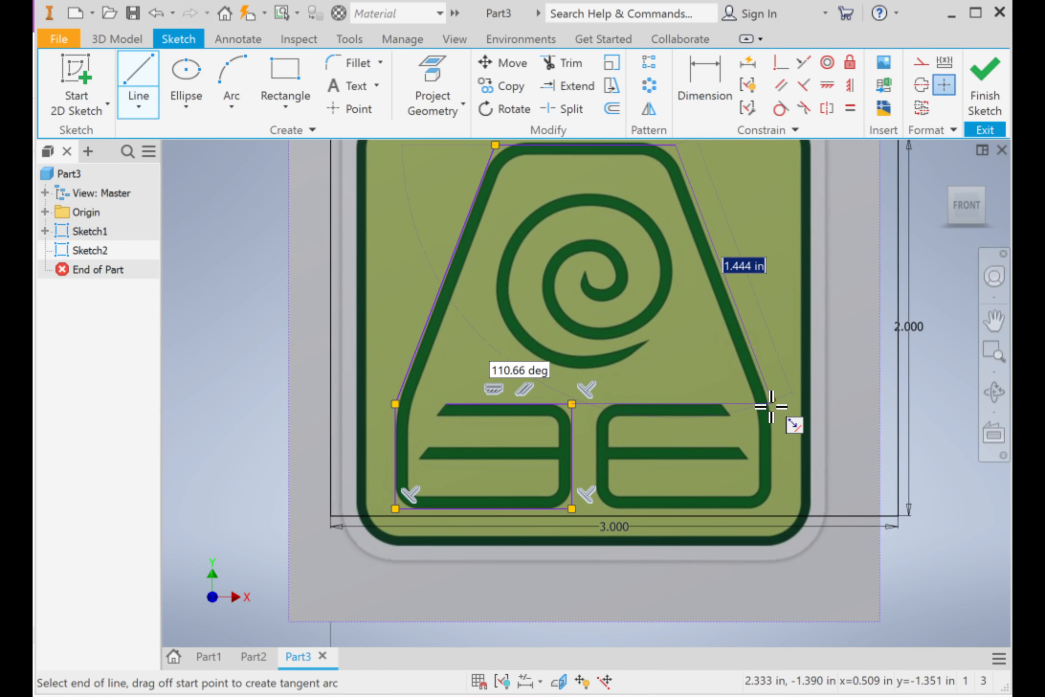
click(771, 404)
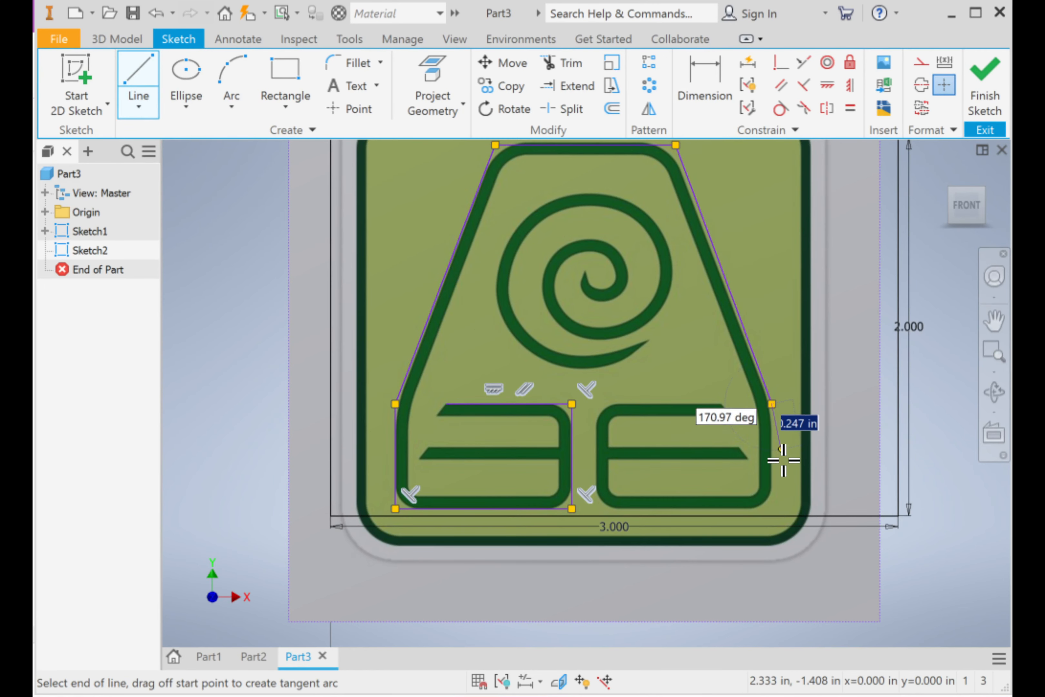
Step: Trace the right foot block down its outer side, along its bottom, up its inner side and along its top, then end the chain
click(772, 509)
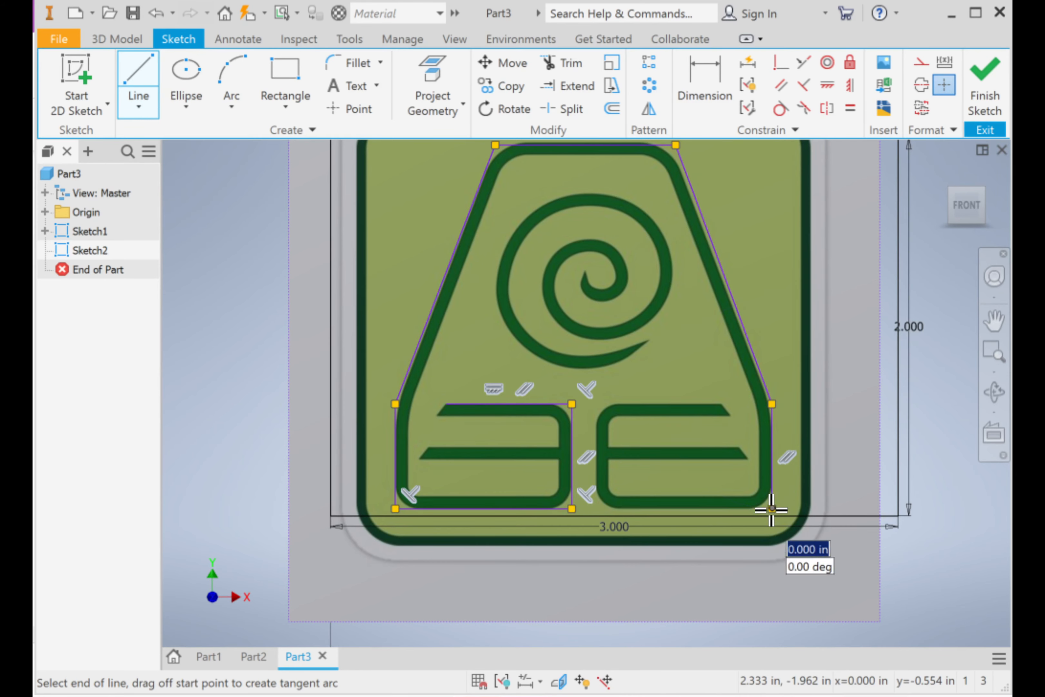
click(600, 509)
scroll(603, 441, up, 5)
scroll(603, 439, down, 6)
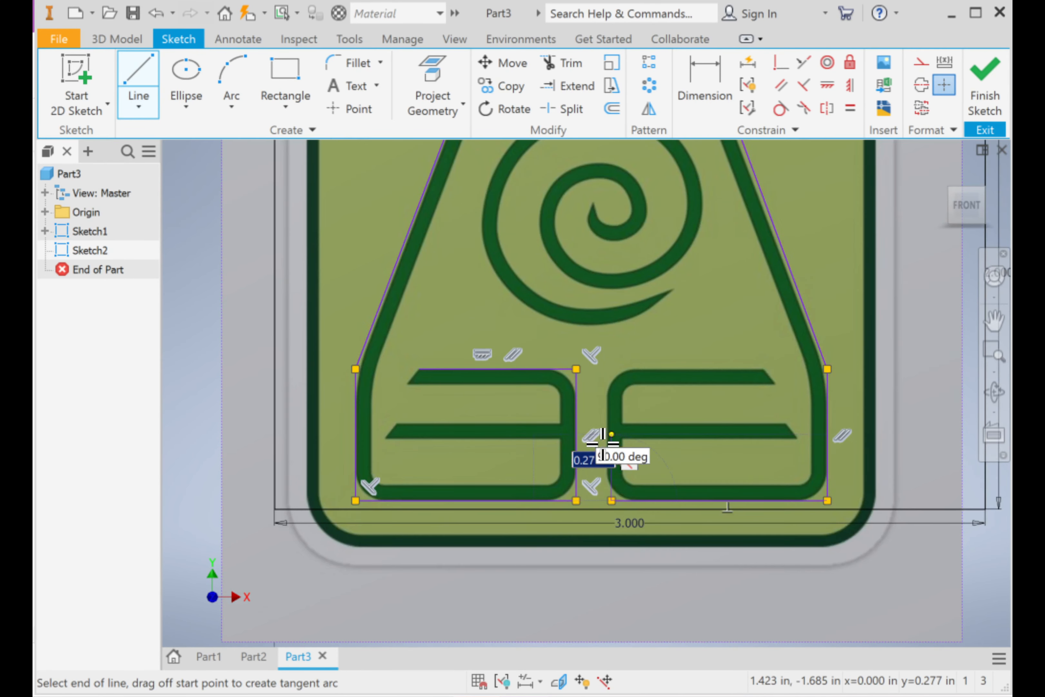
scroll(594, 398, down, 3)
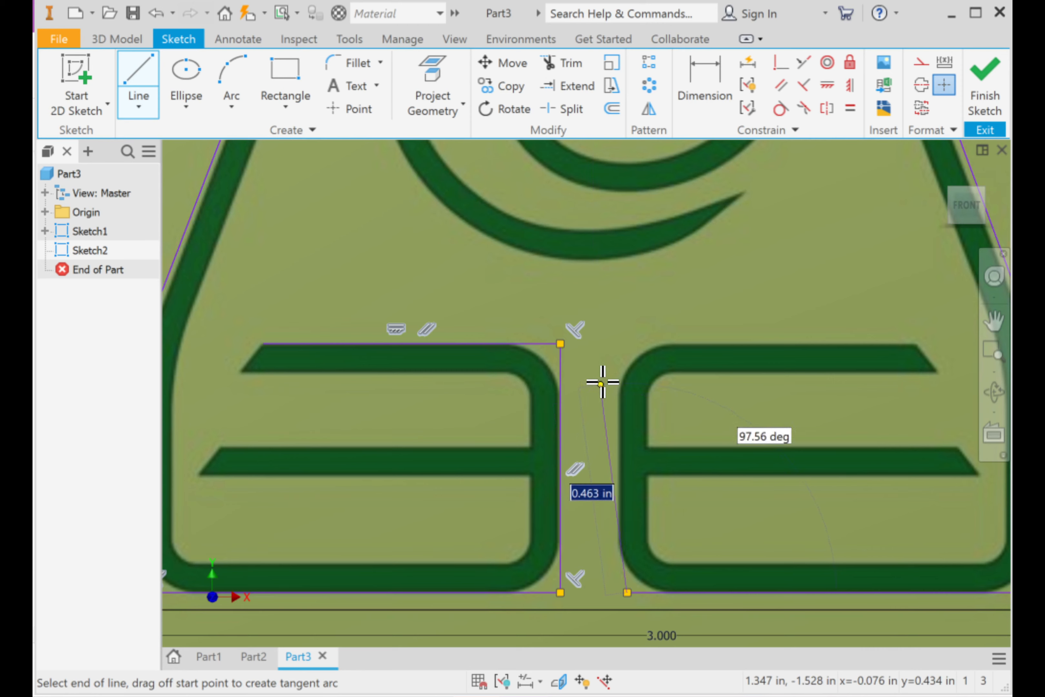
click(629, 345)
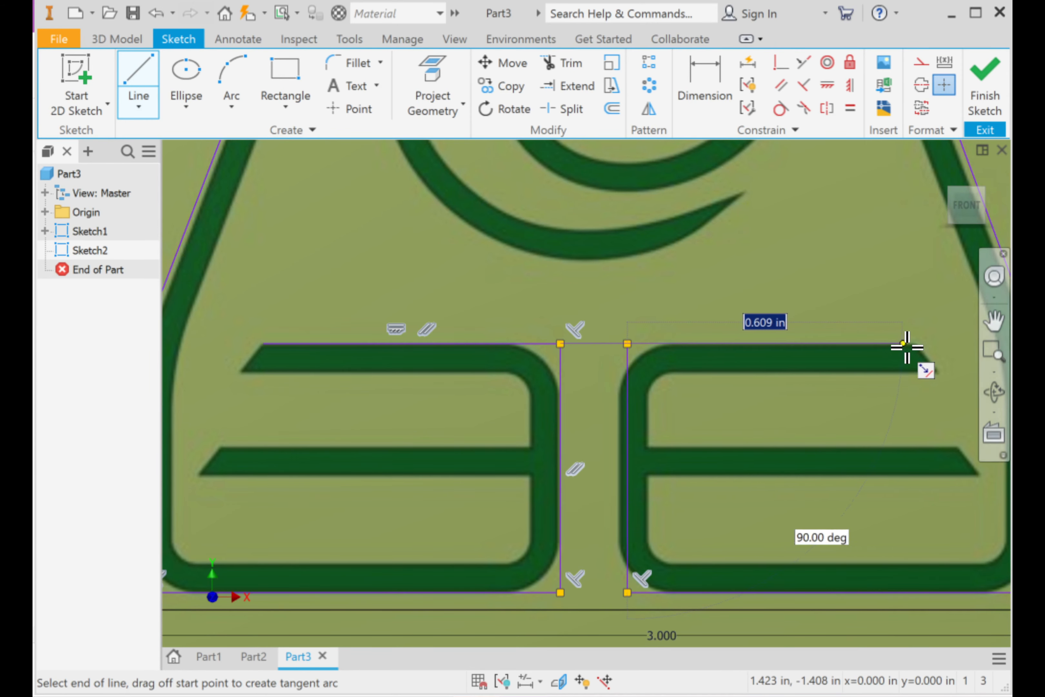
click(916, 343)
key(Escape)
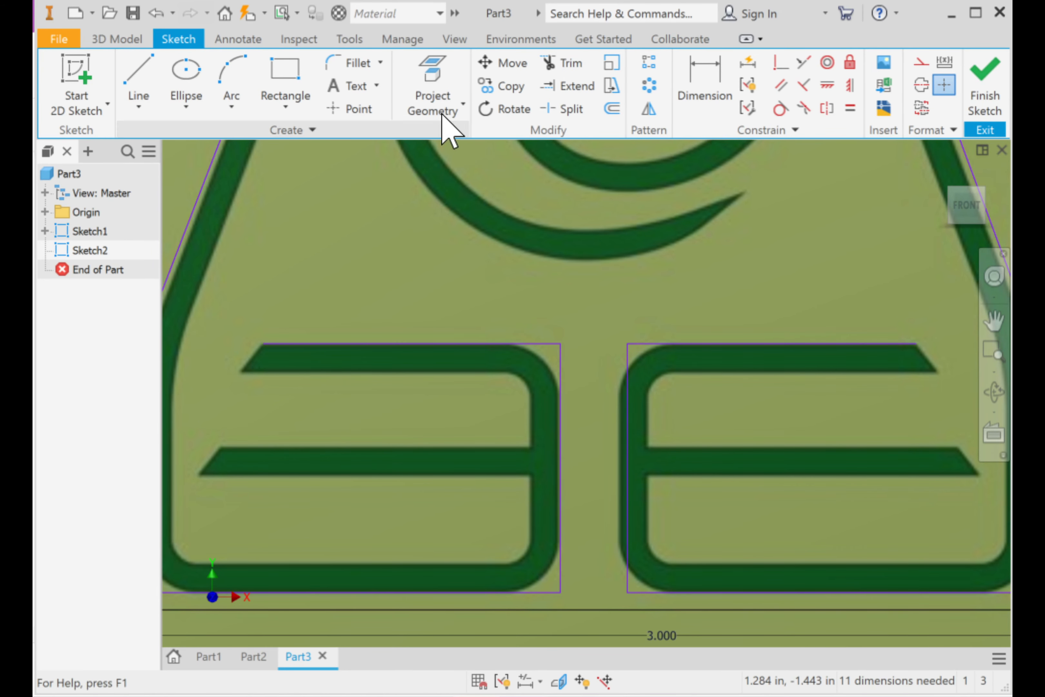
Step: Fillet the left foot block's two inner corners, its lower outer corner and the bend above it with a 0.125 in radius
click(349, 64)
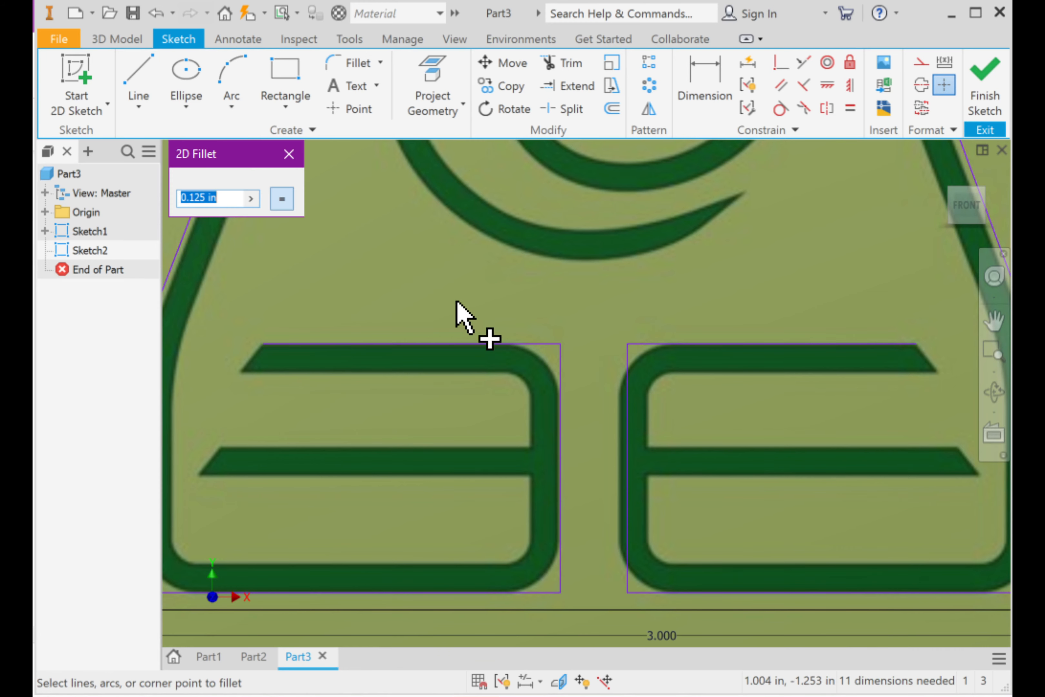
click(563, 380)
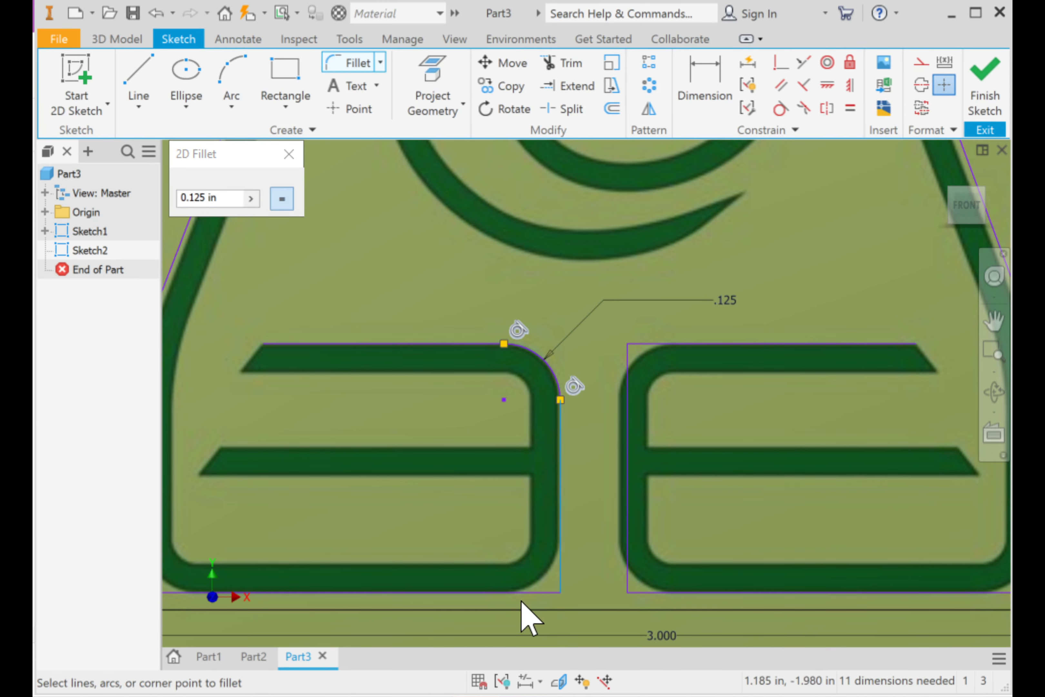
click(503, 602)
middle_drag(355, 478, 497, 481)
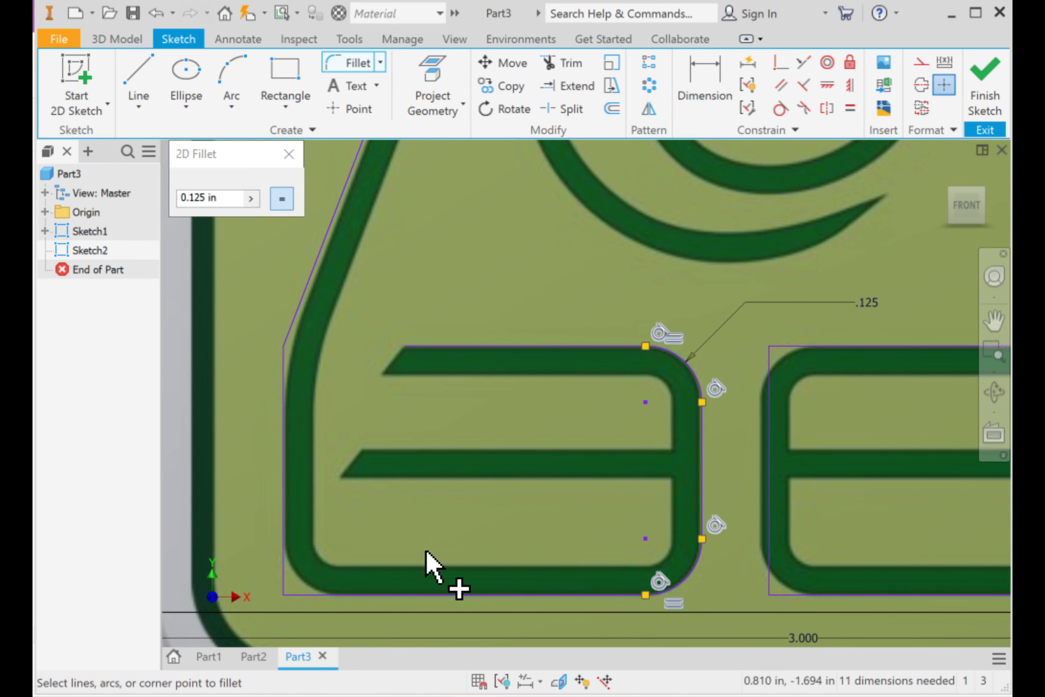
click(284, 554)
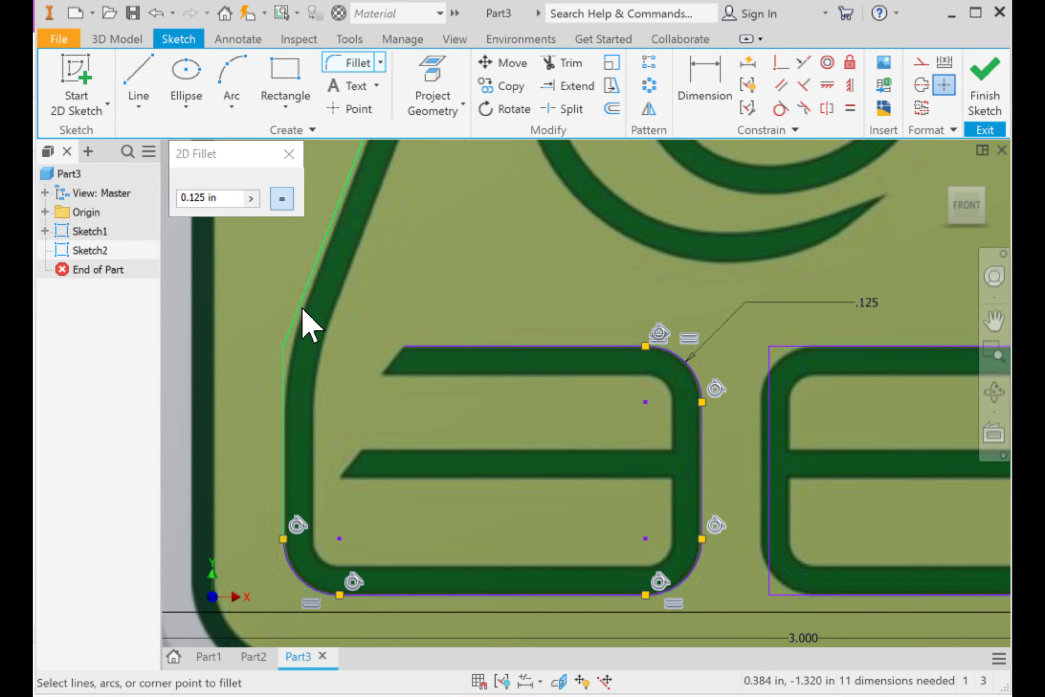
click(302, 297)
Step: Round the outline's upper-left and upper-right corners with 0.125 in fillets
middle_drag(351, 253, 352, 642)
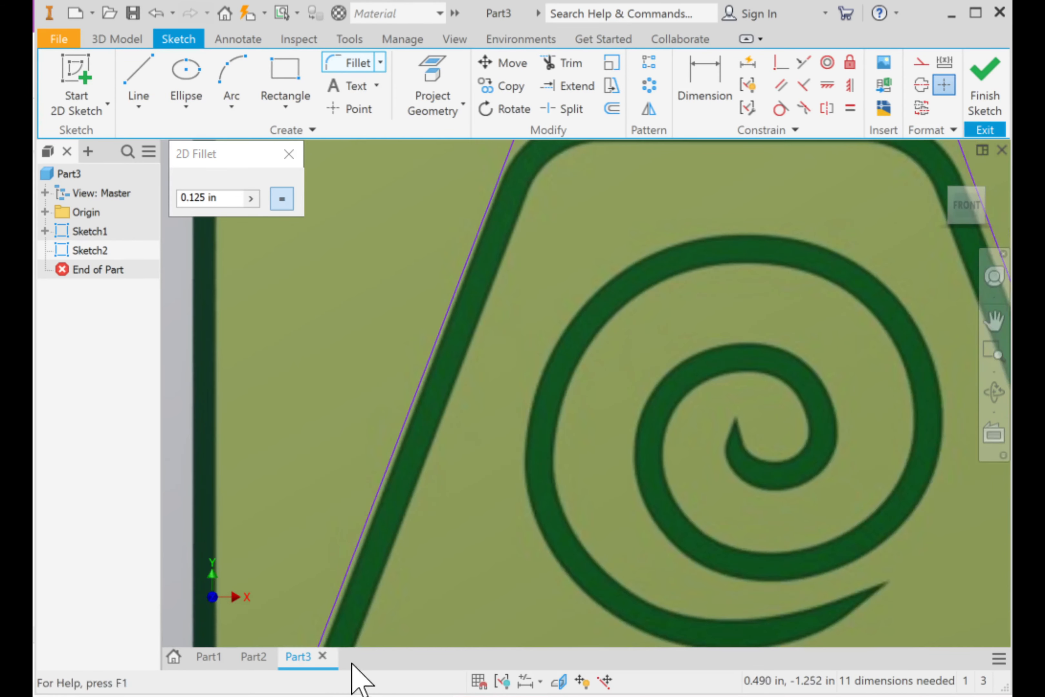
middle_drag(631, 239, 567, 357)
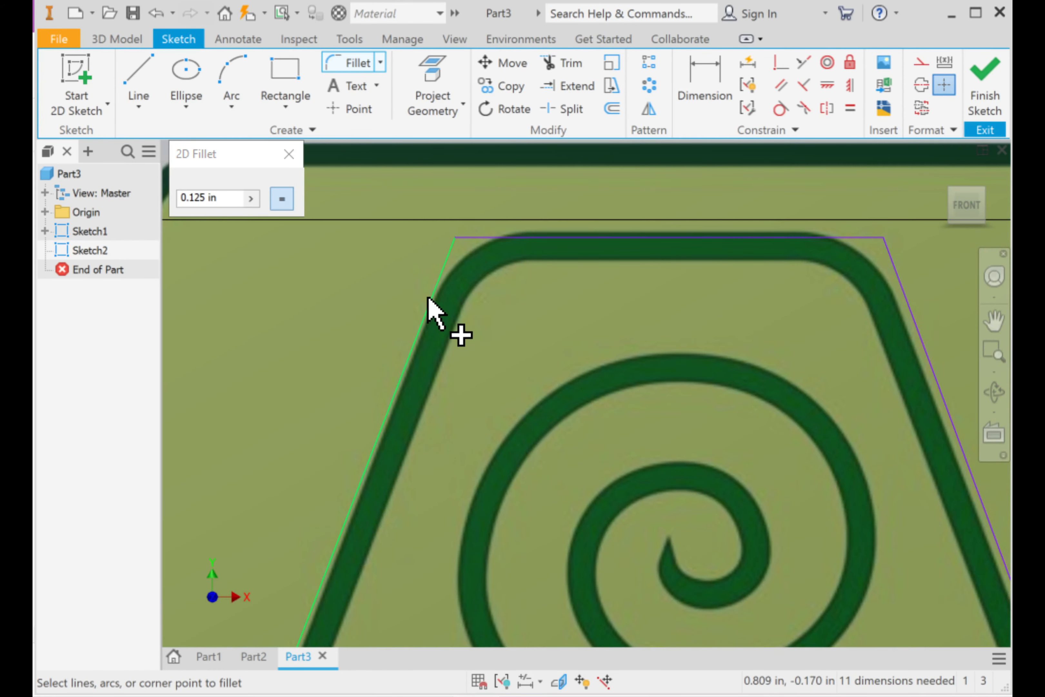
click(491, 248)
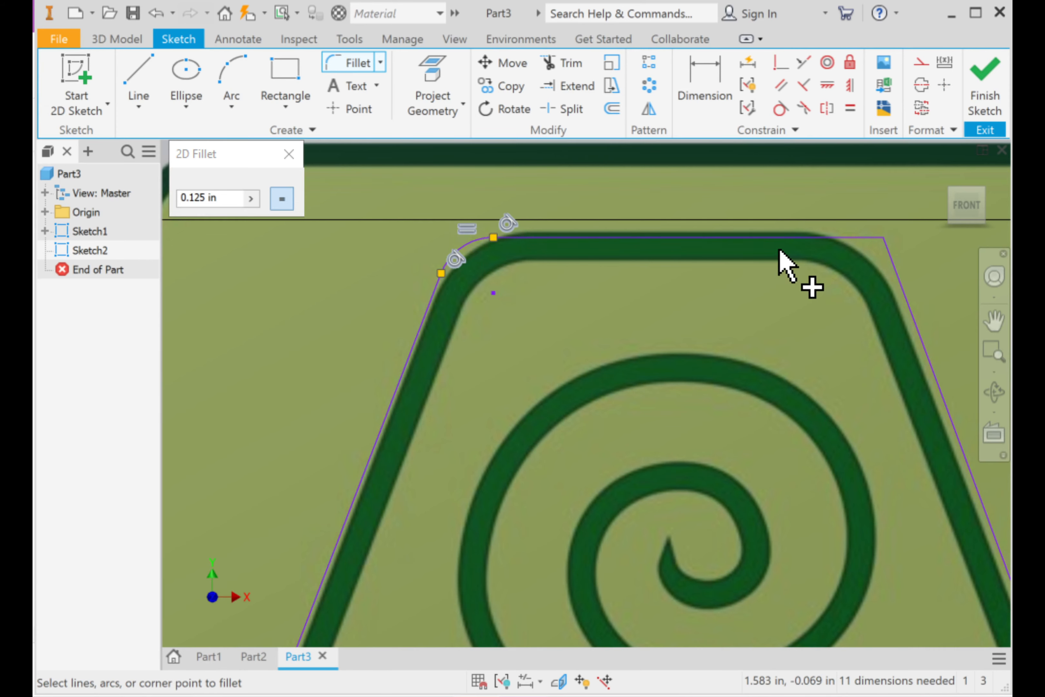
click(909, 310)
Step: Fillet the bend between the right slanted line and the vertical outer side with a 0.125 in radius
mouse_move(915, 355)
middle_down()
mouse_move(644, 164)
mouse_move(587, 104)
middle_up()
scroll(646, 448, down, 4)
scroll(719, 527, up, 6)
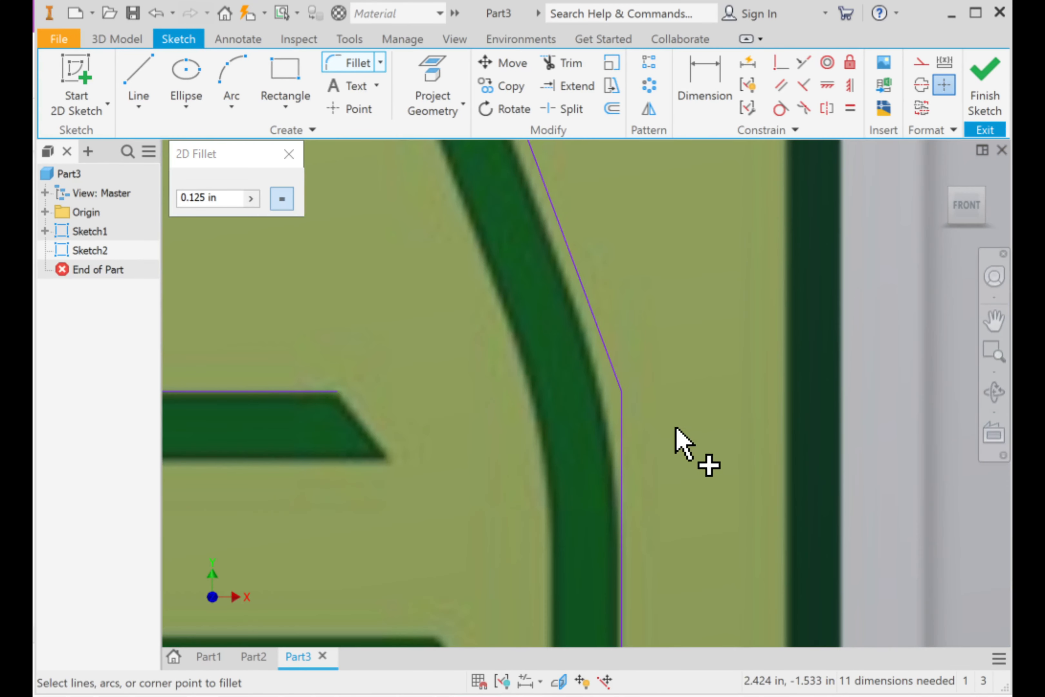
click(596, 332)
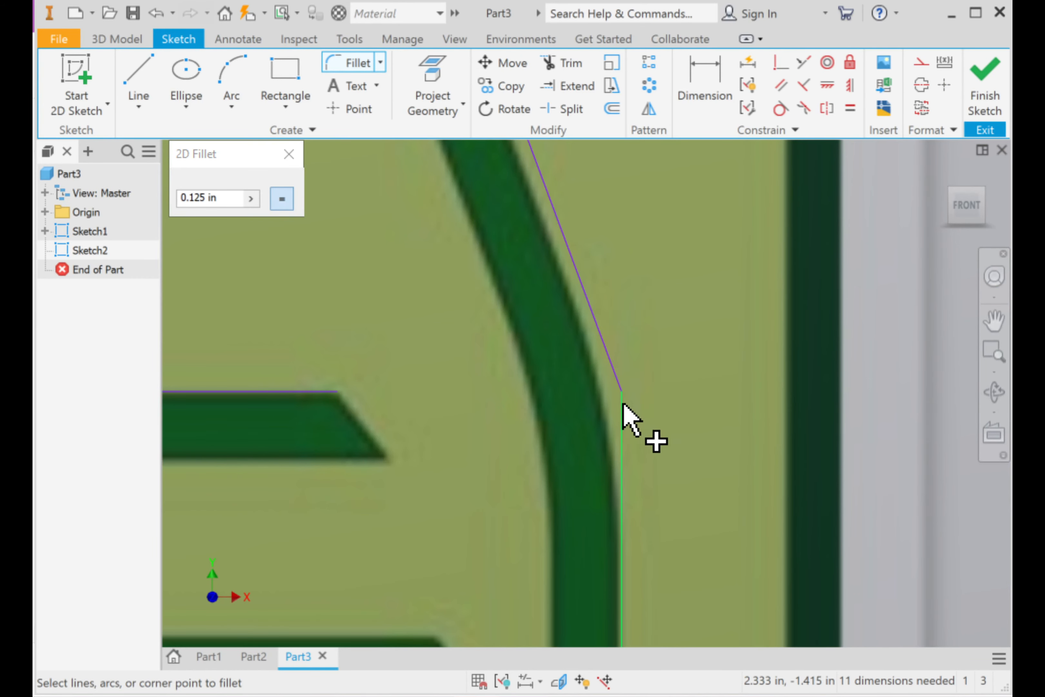
click(604, 360)
click(623, 432)
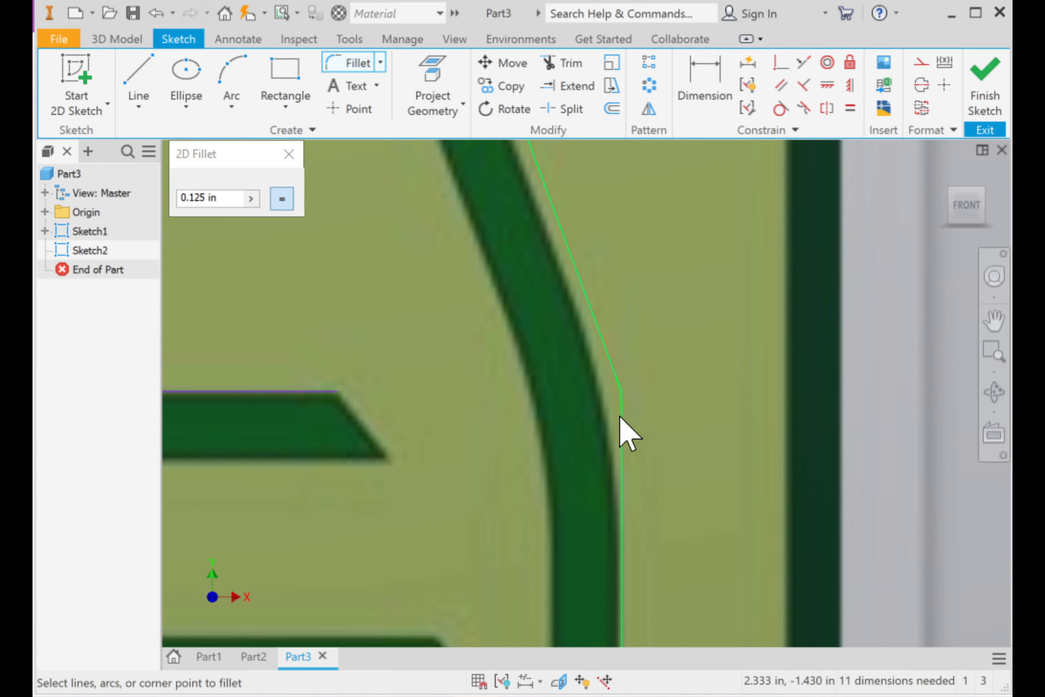
Step: Apply 0.125 in fillets to the right foot block's two lower corners and upper inner corner, then close the Fillet command
scroll(633, 532, down, 3)
mouse_move(632, 532)
middle_down()
mouse_move(632, 406)
mouse_move(662, 368)
middle_up()
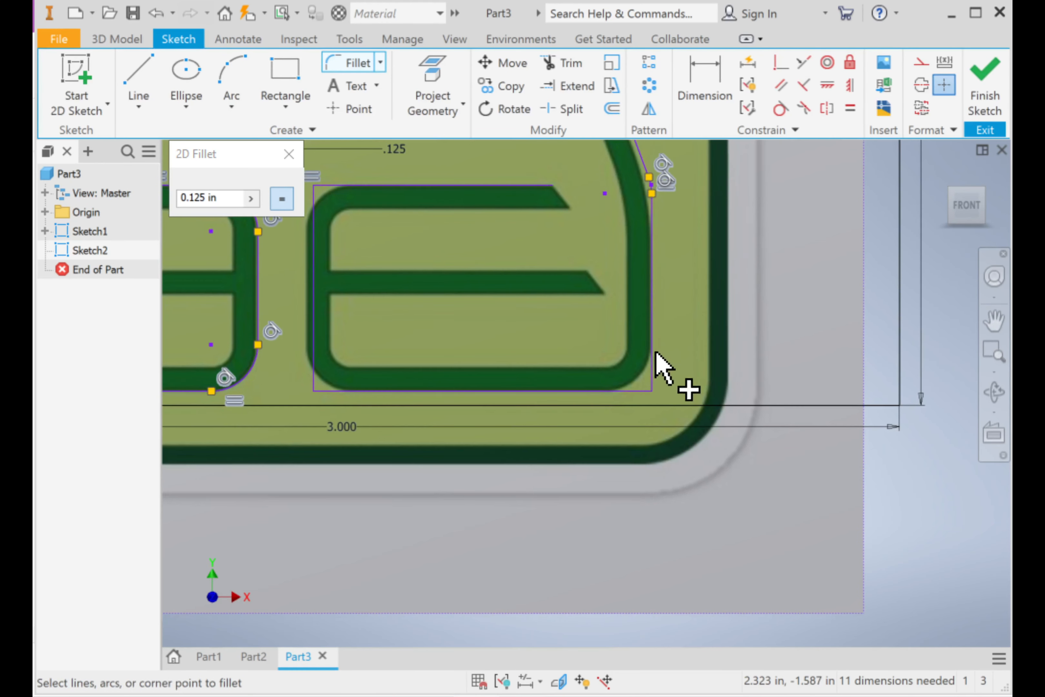
click(651, 380)
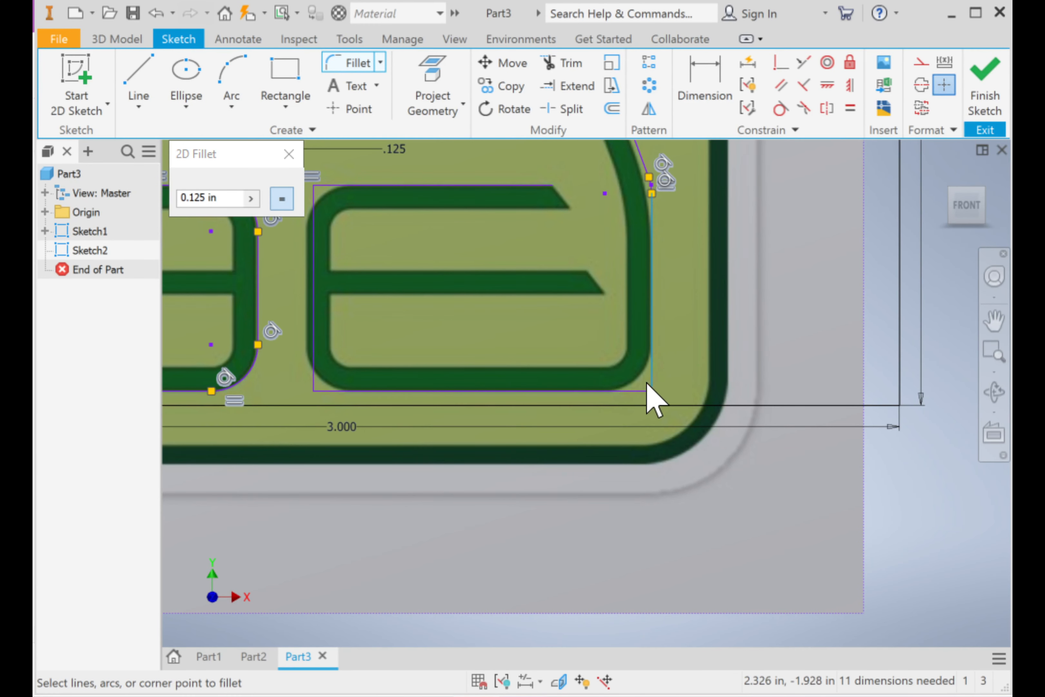
click(644, 390)
click(412, 391)
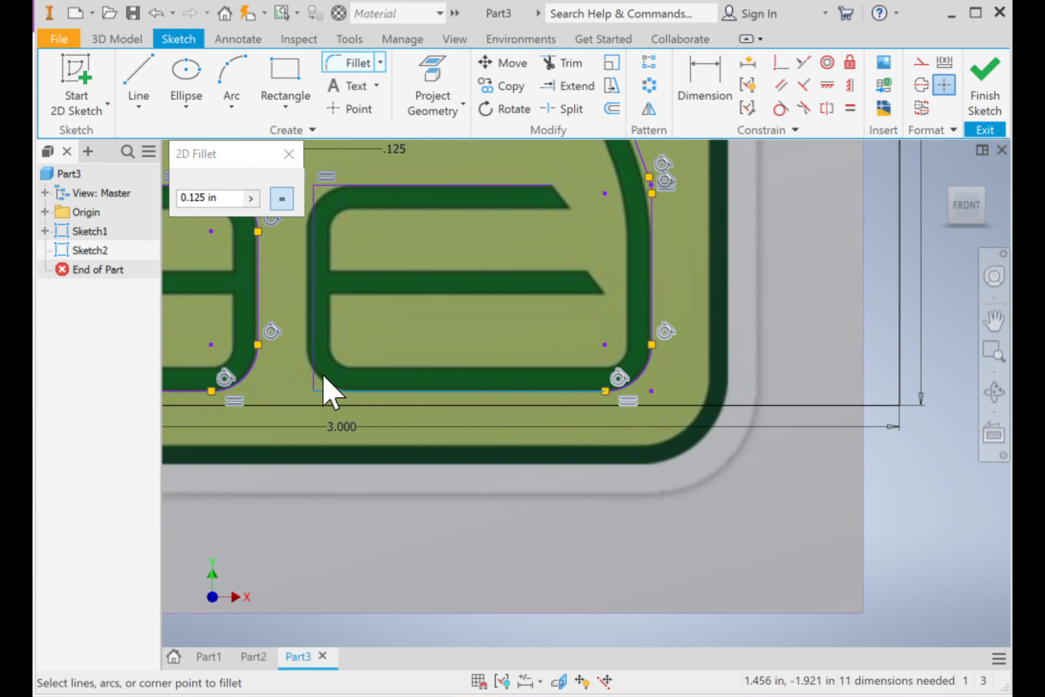
click(317, 347)
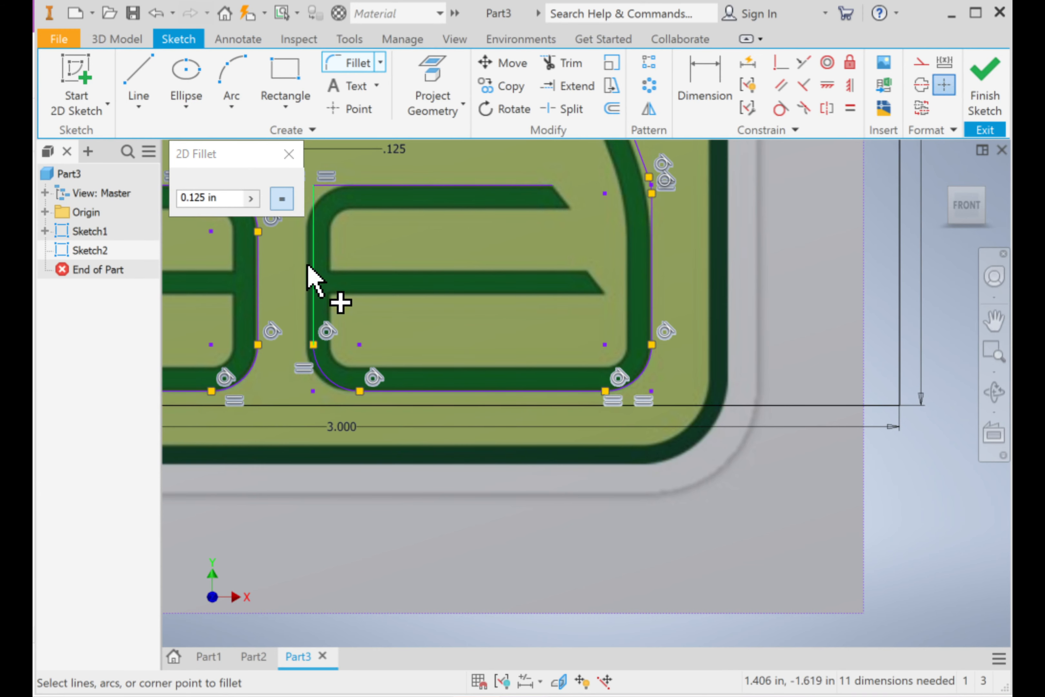
click(379, 186)
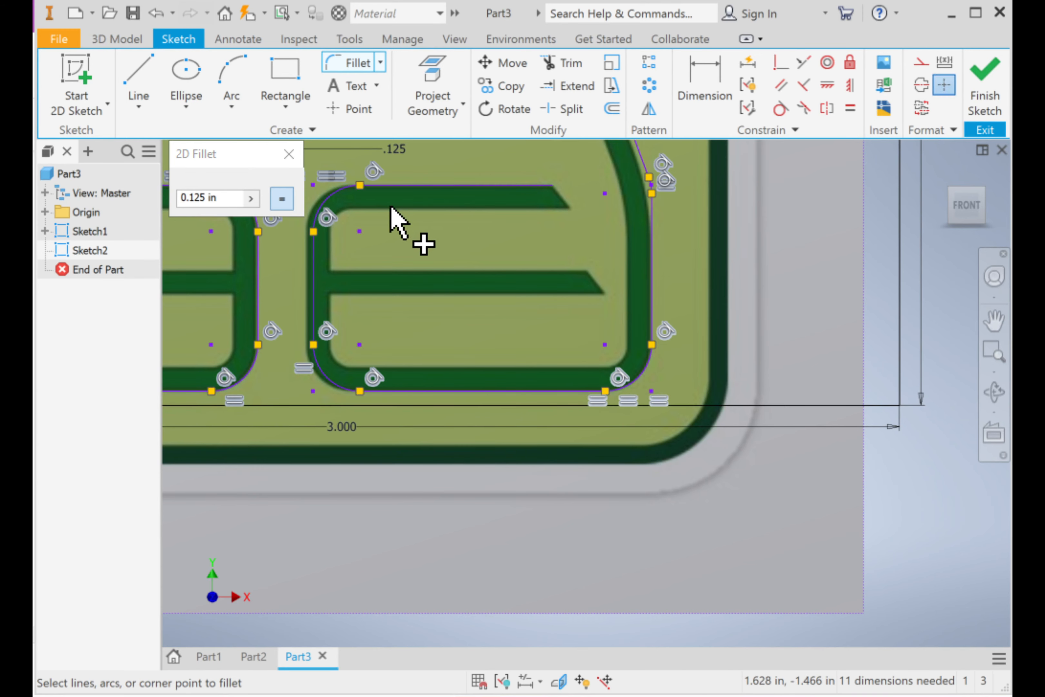
key(Escape)
Step: Offset the entire traced outline inward by 0.08 in
mouse_move(450, 231)
middle_down()
mouse_move(502, 284)
mouse_move(611, 280)
mouse_move(629, 318)
mouse_move(574, 345)
mouse_move(574, 405)
mouse_move(589, 423)
middle_up()
scroll(626, 312, down, 2)
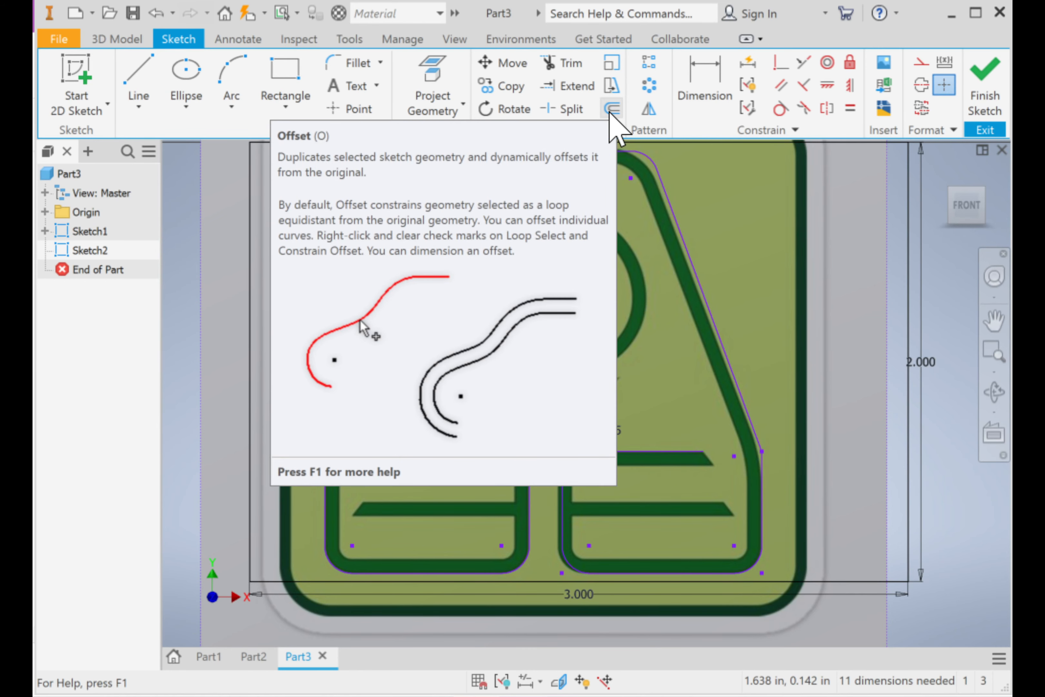
click(611, 110)
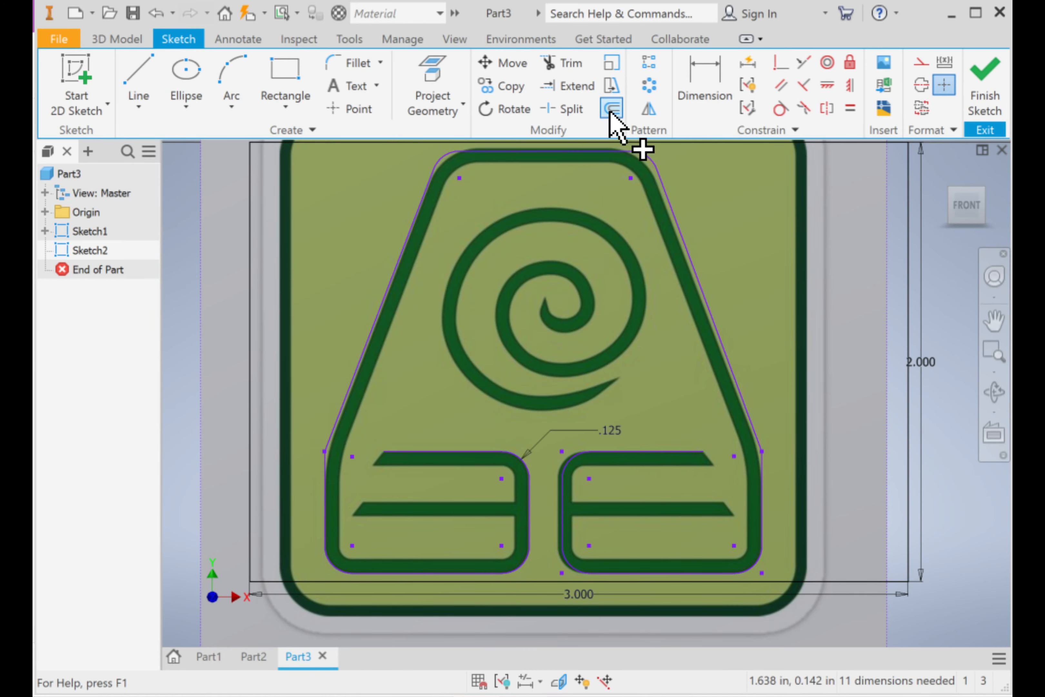
click(602, 154)
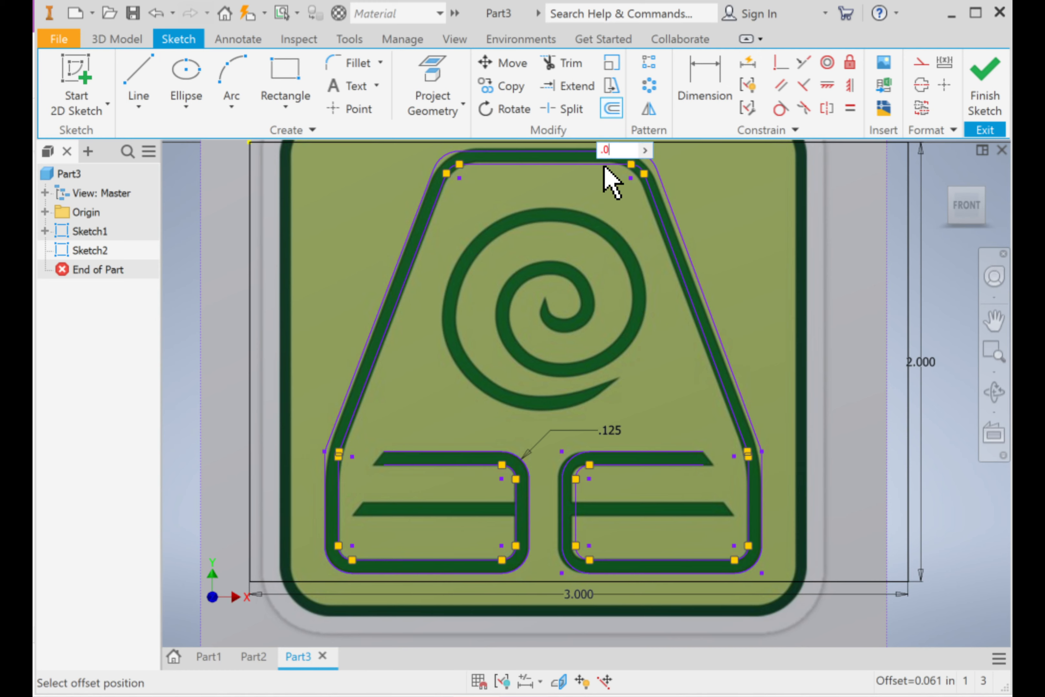
key(Return)
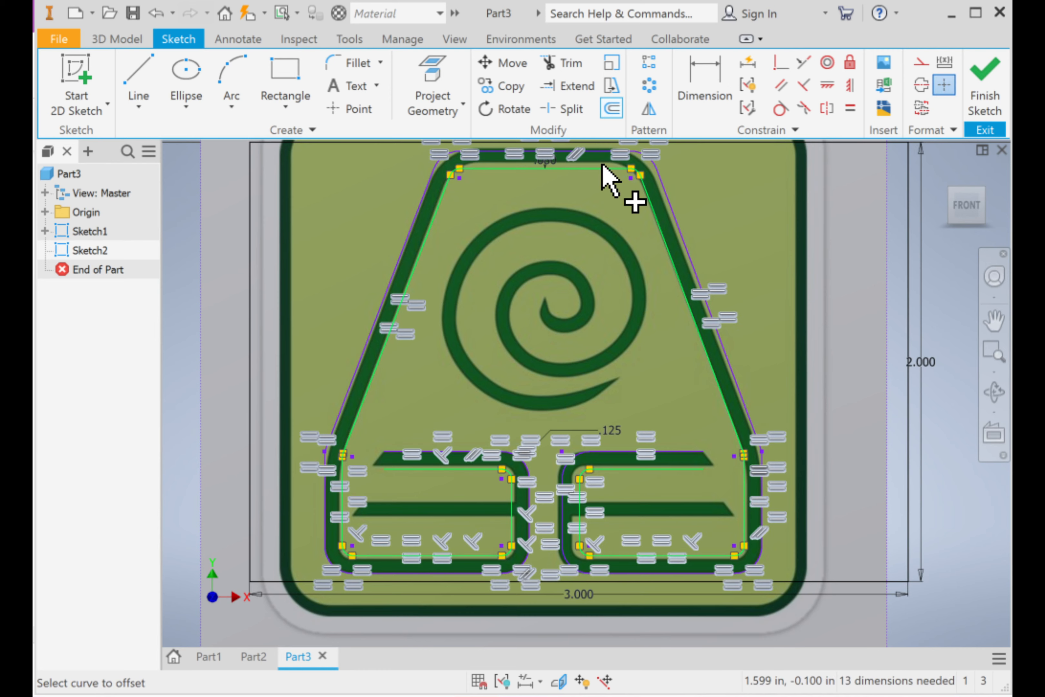
Step: Close the open end of the left foot's top bar with a vertical line joining the outline to its offset
scroll(426, 490, up, 5)
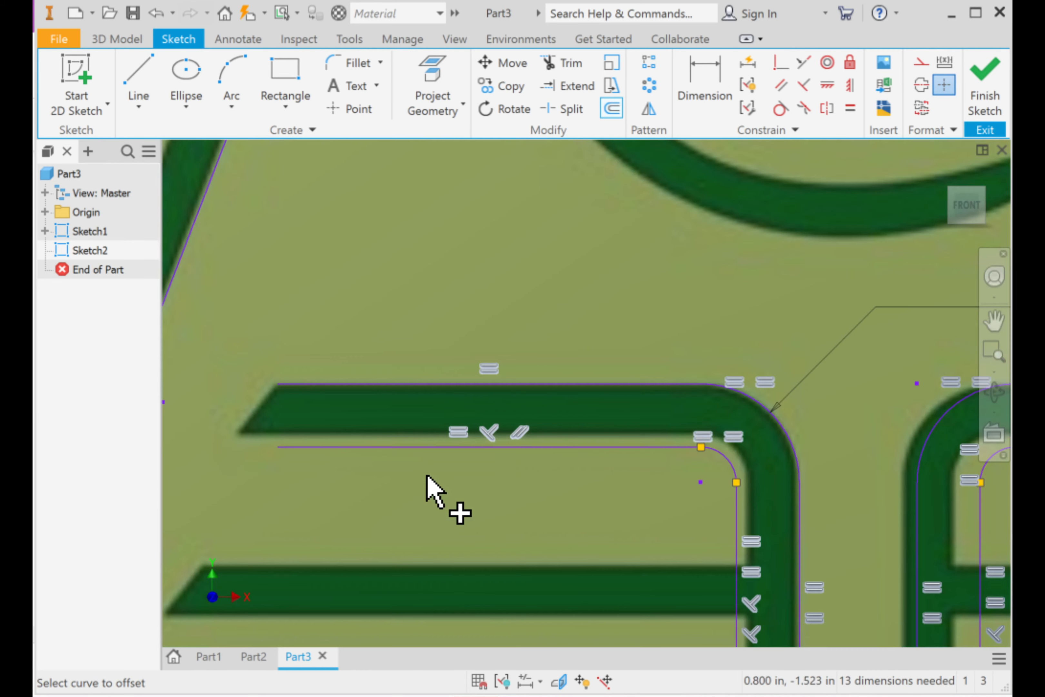
scroll(444, 501, down, 2)
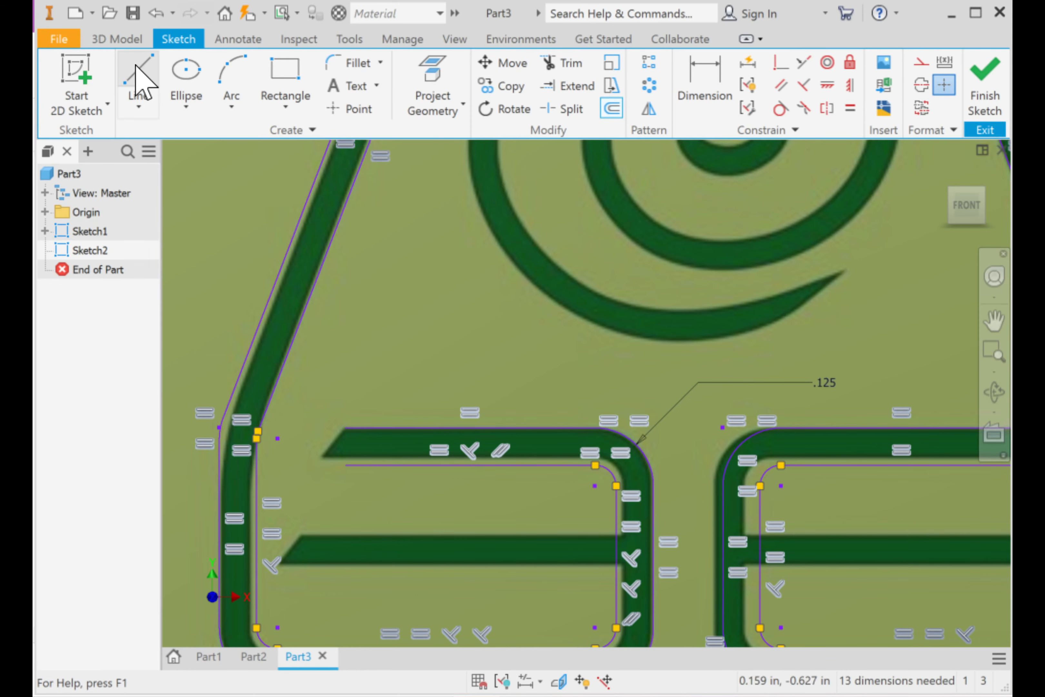
click(139, 81)
click(345, 427)
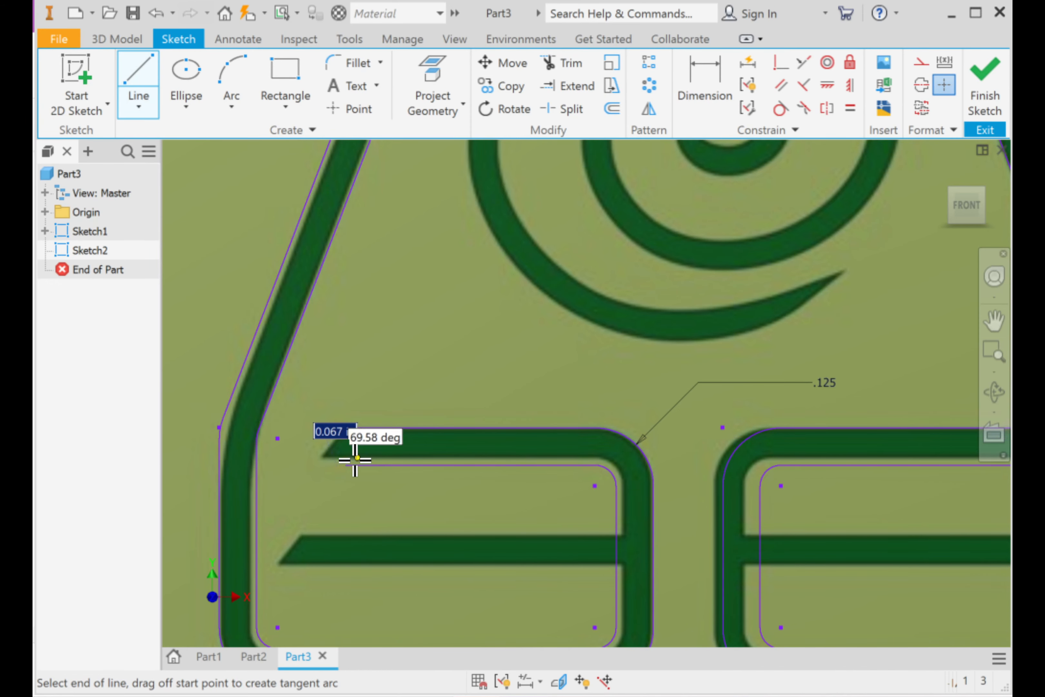
double_click(346, 465)
Step: Close the open end of the right foot's top bar with a vertical line joining the outline to its offset, then end the Line command
scroll(427, 472, down, 5)
scroll(627, 476, up, 4)
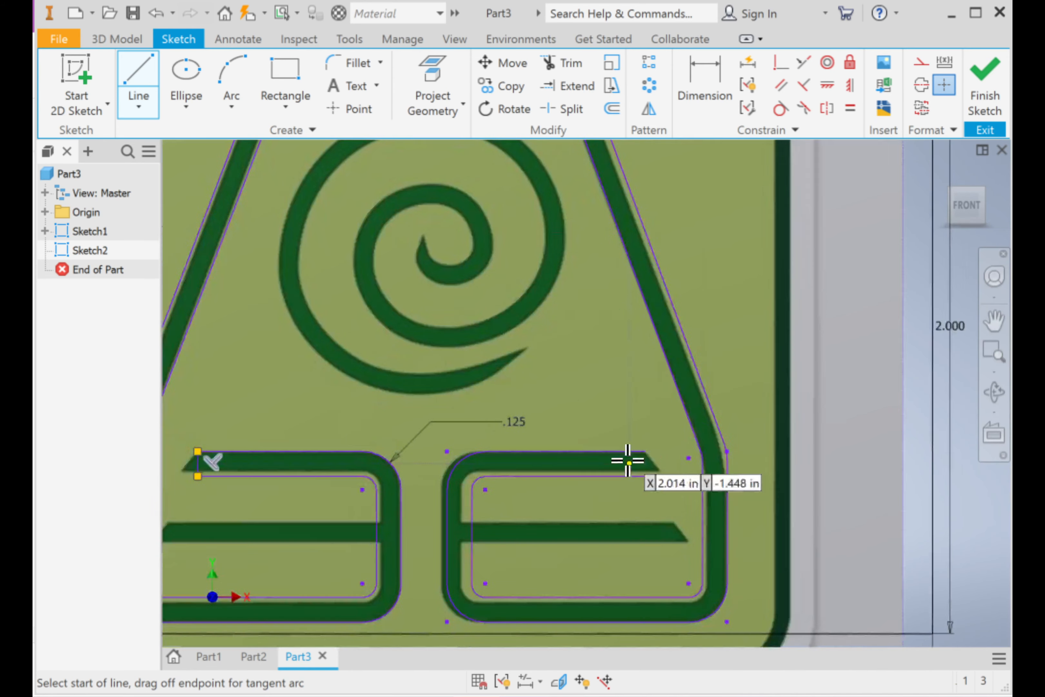
click(647, 450)
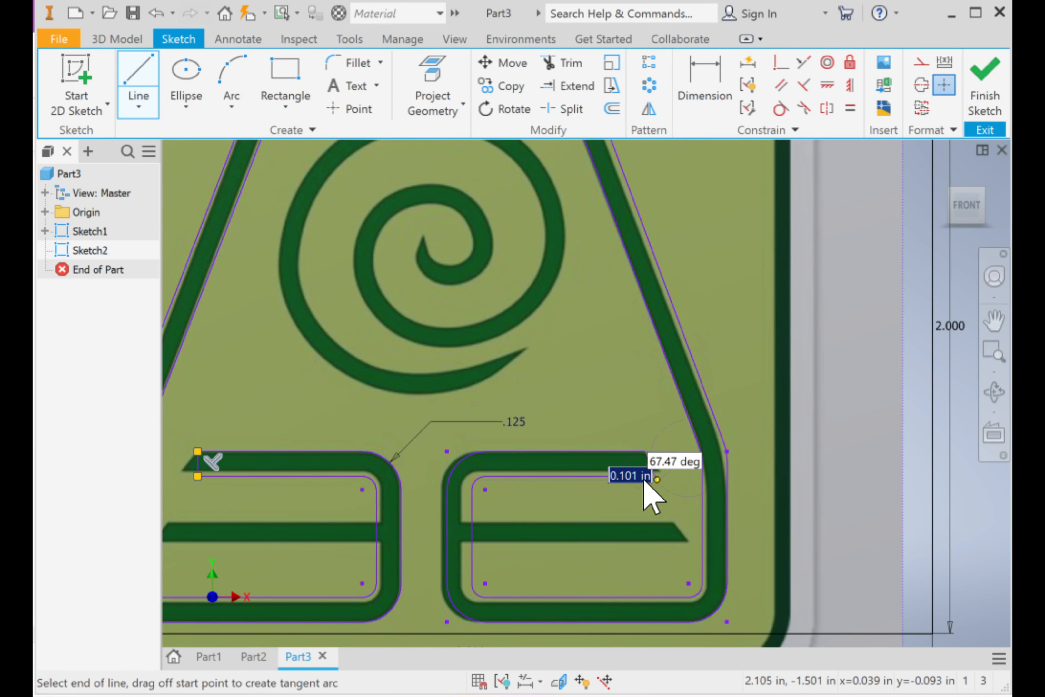
double_click(645, 476)
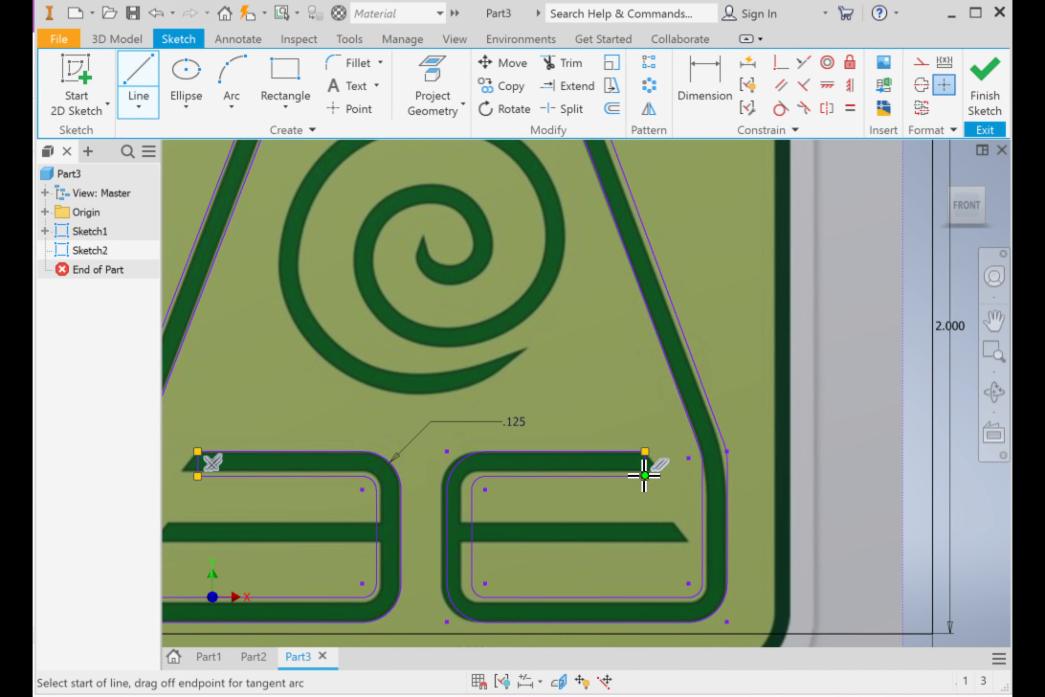
right_click(708, 437)
click(758, 434)
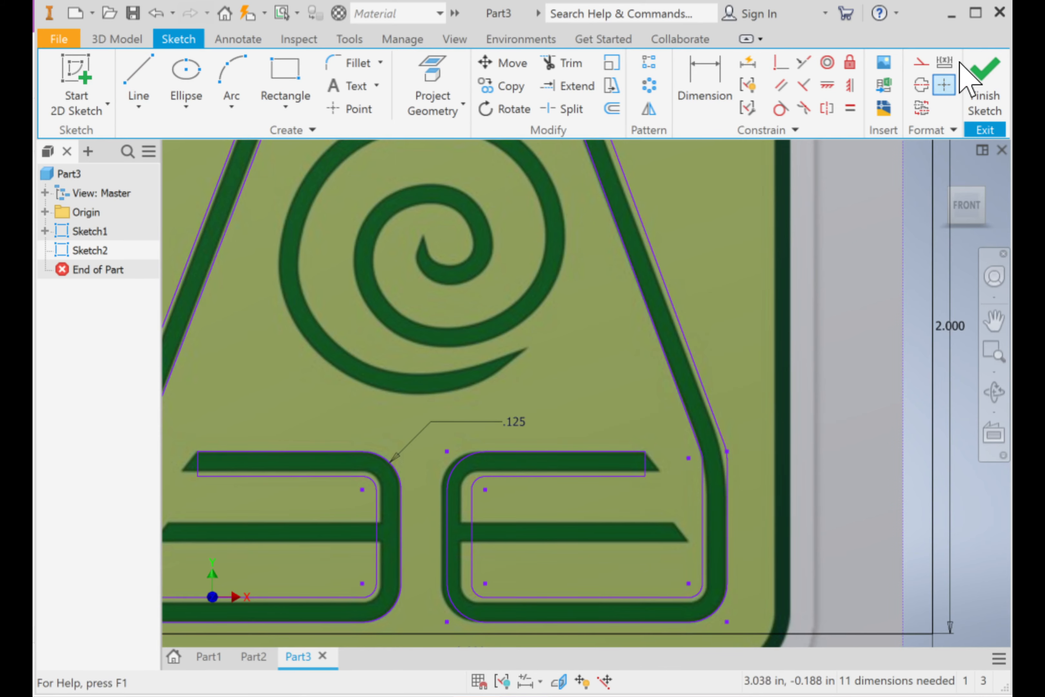
Step: Finish the sketch and extrude the closed emblem outline profile by 0.125 in
click(985, 79)
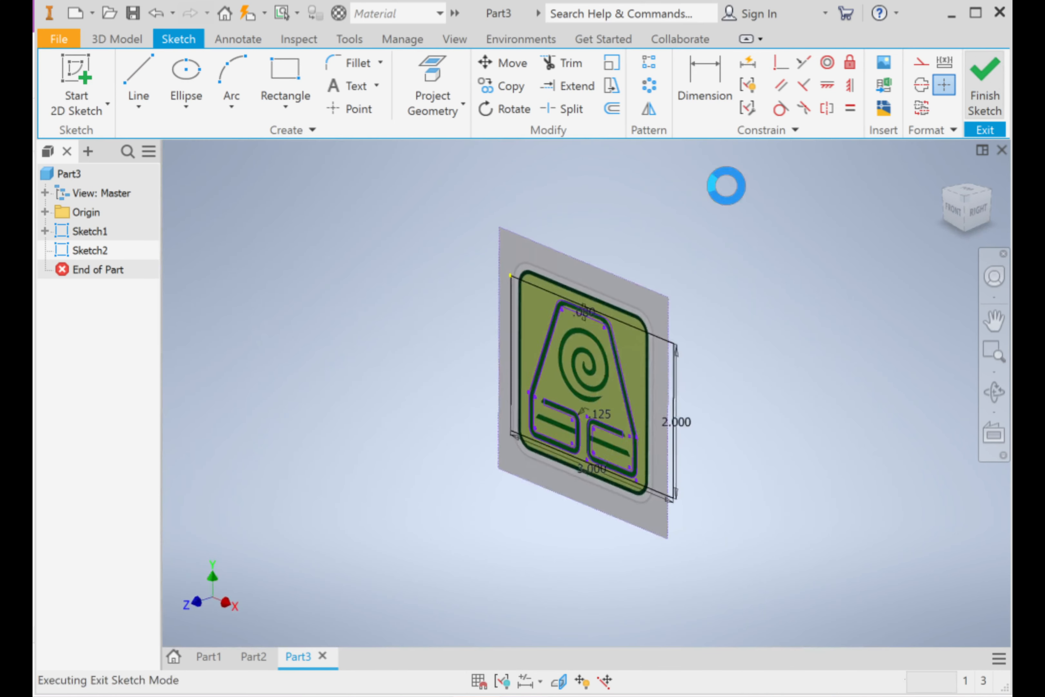
click(140, 86)
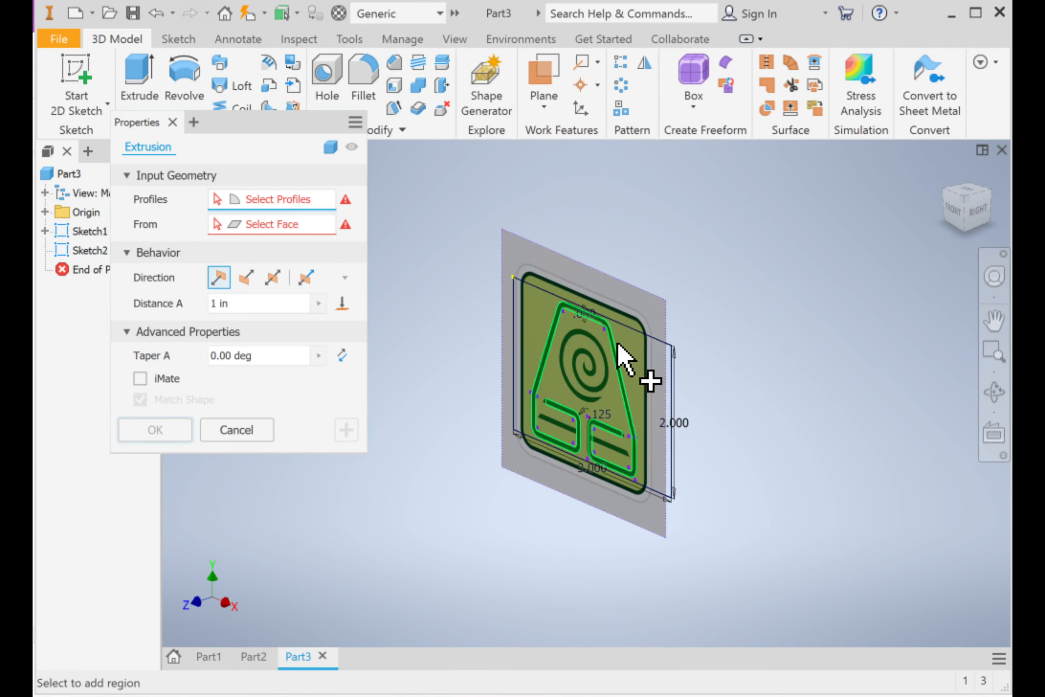
scroll(630, 368, up, 5)
click(669, 333)
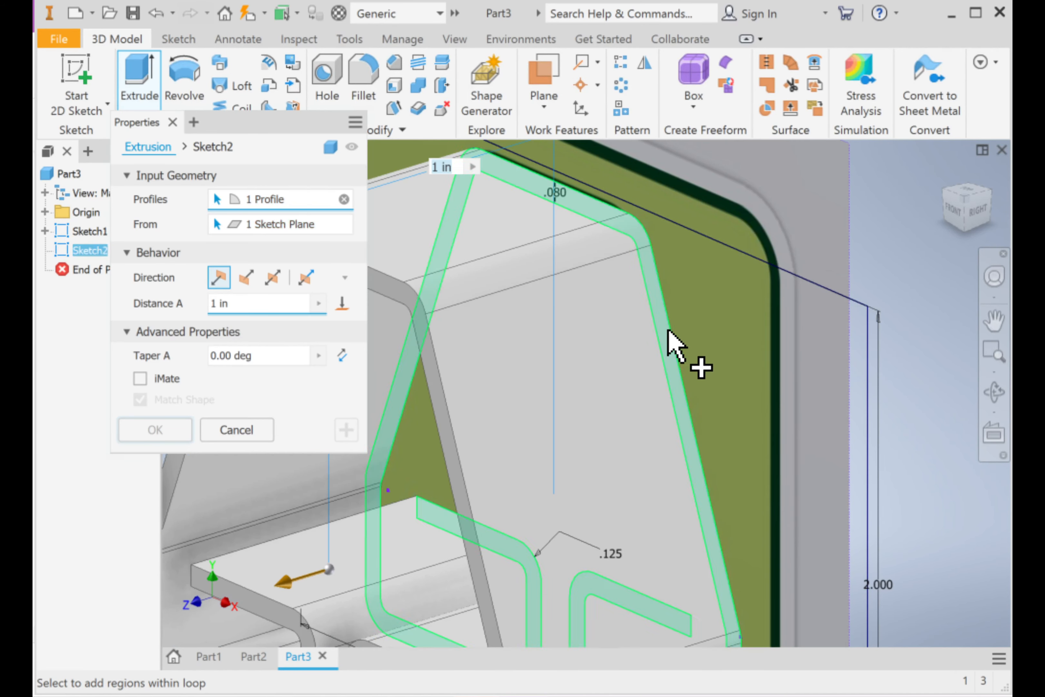
scroll(458, 481, down, 3)
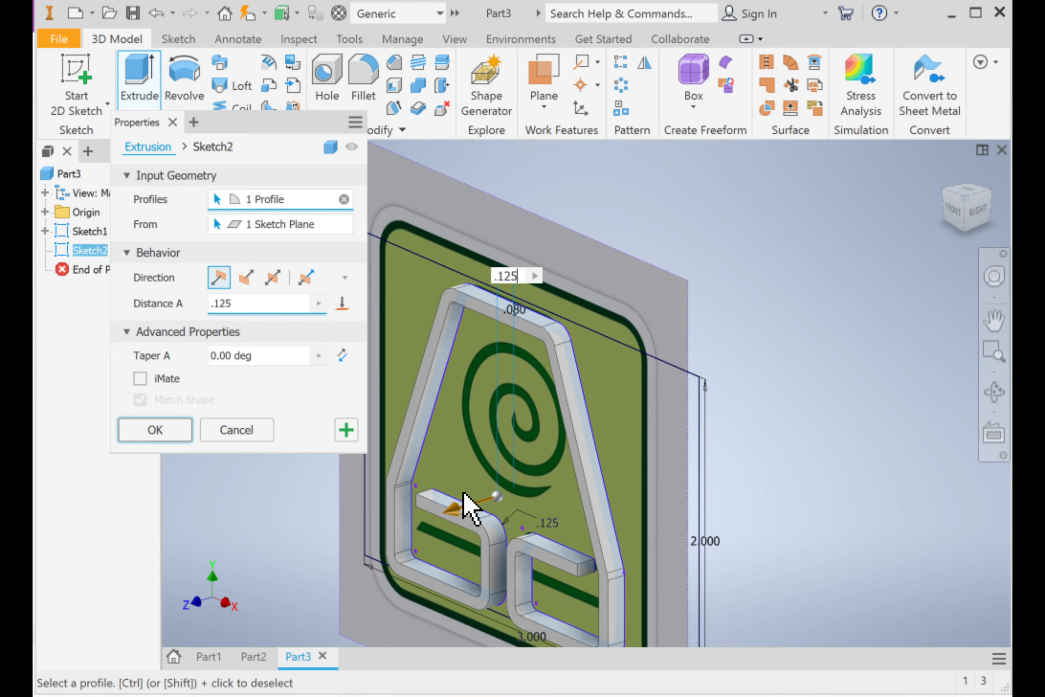
key(Return)
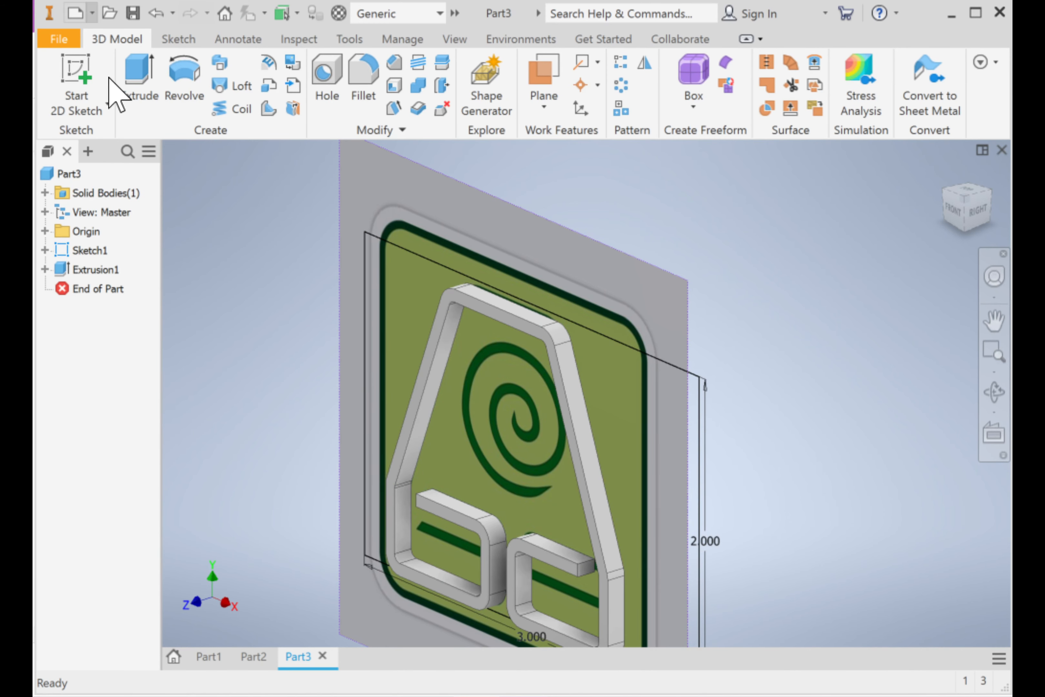
Step: Start a new 2D sketch on the origin's XY Plane
click(83, 75)
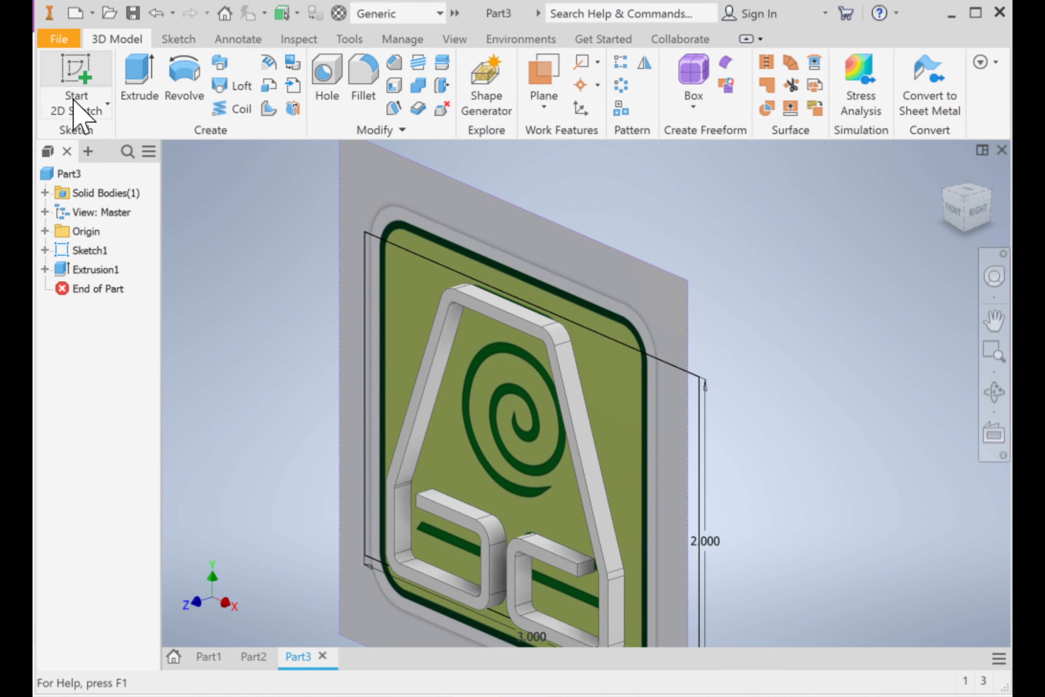
click(87, 70)
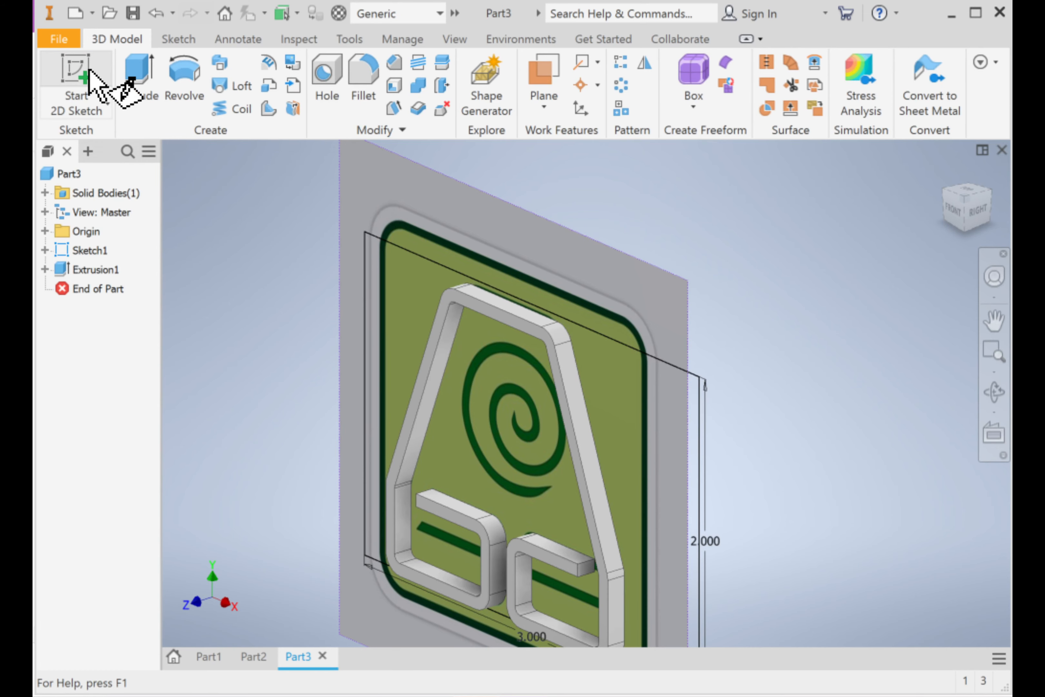
click(45, 231)
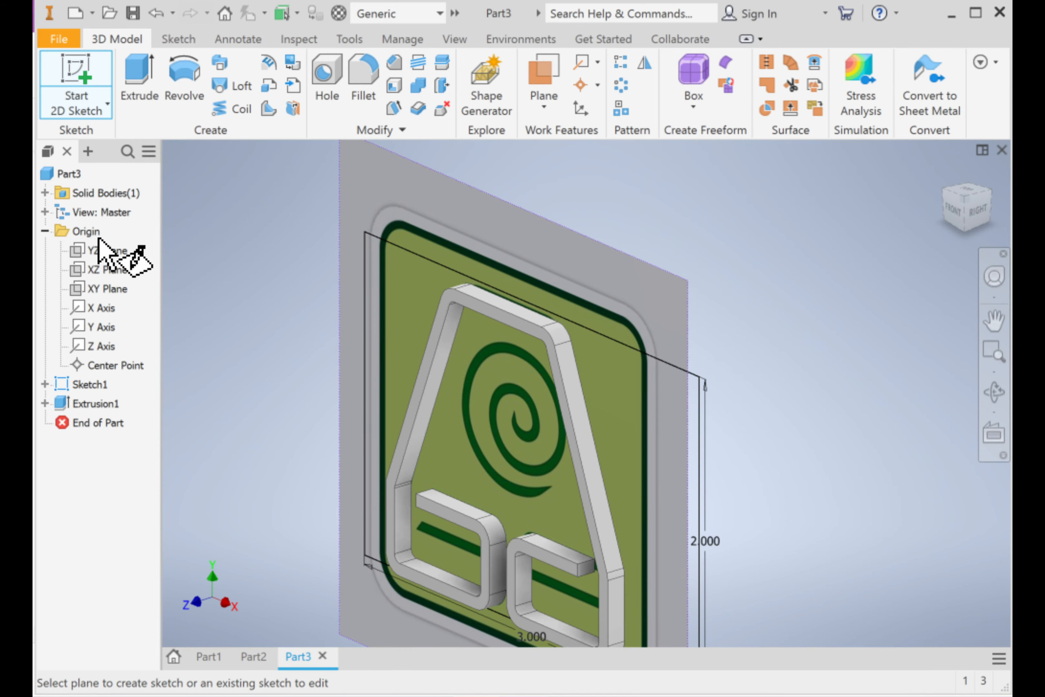
click(116, 289)
mouse_move(784, 490)
middle_down()
mouse_move(640, 341)
mouse_move(544, 311)
mouse_move(540, 321)
middle_up()
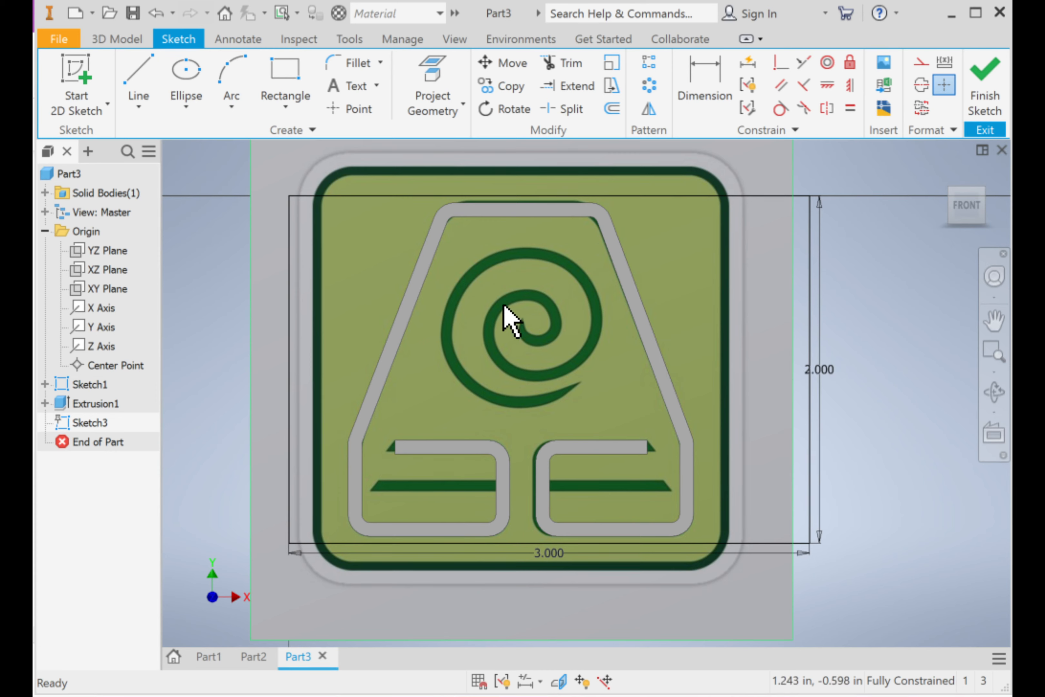
Step: Start a control vertex spline at the spiral's outer tip and place vertices around the outside of its outer turn
click(140, 106)
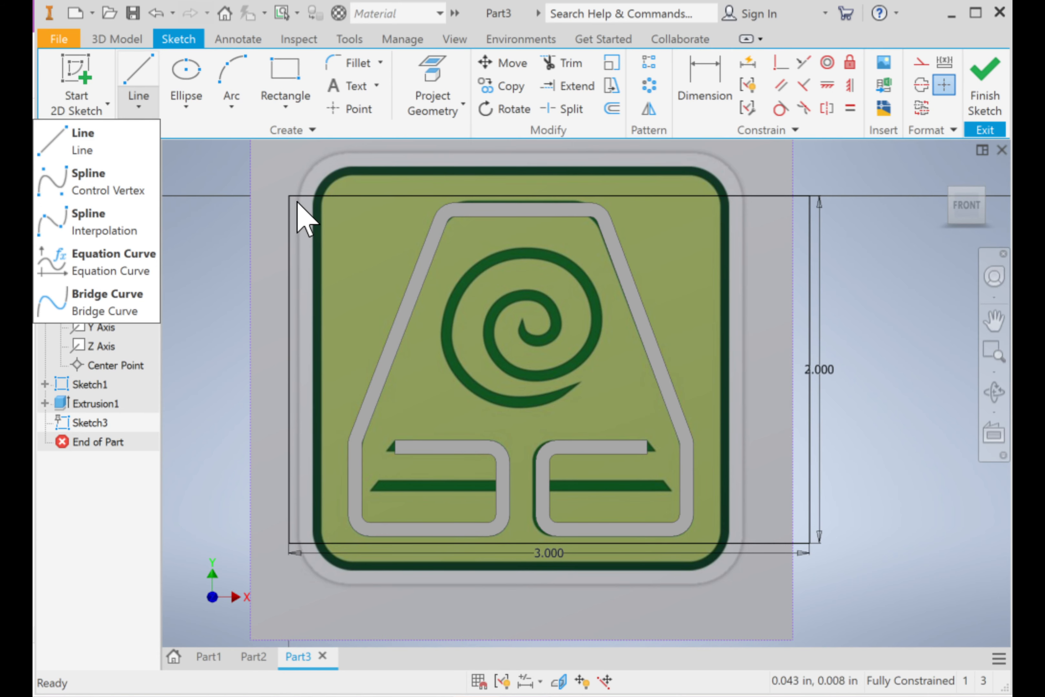
click(286, 202)
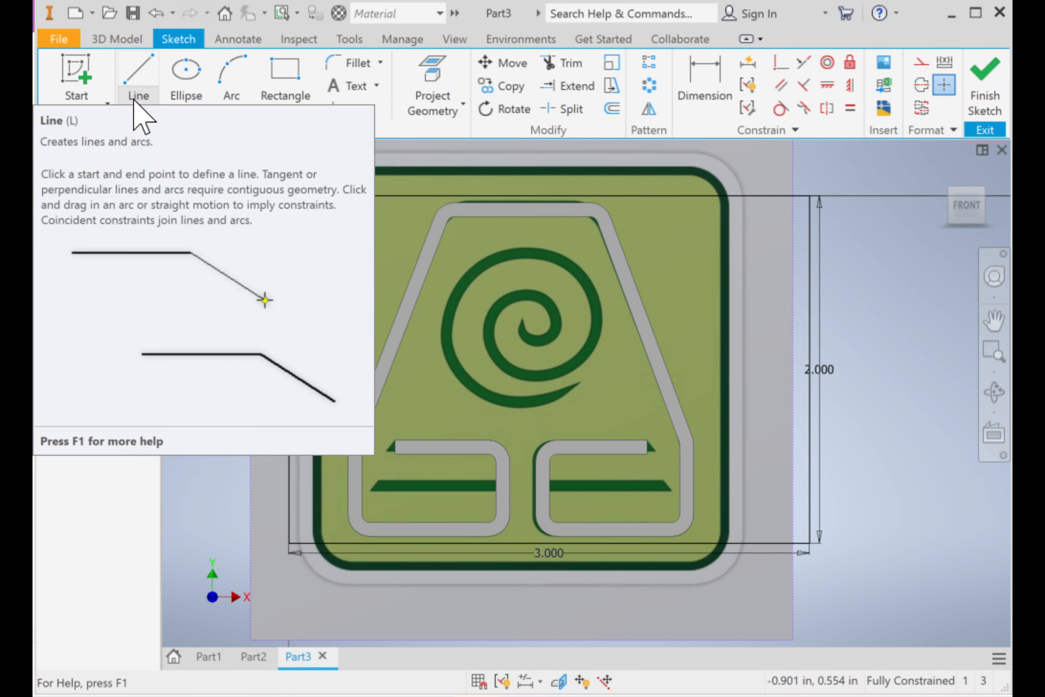
click(138, 106)
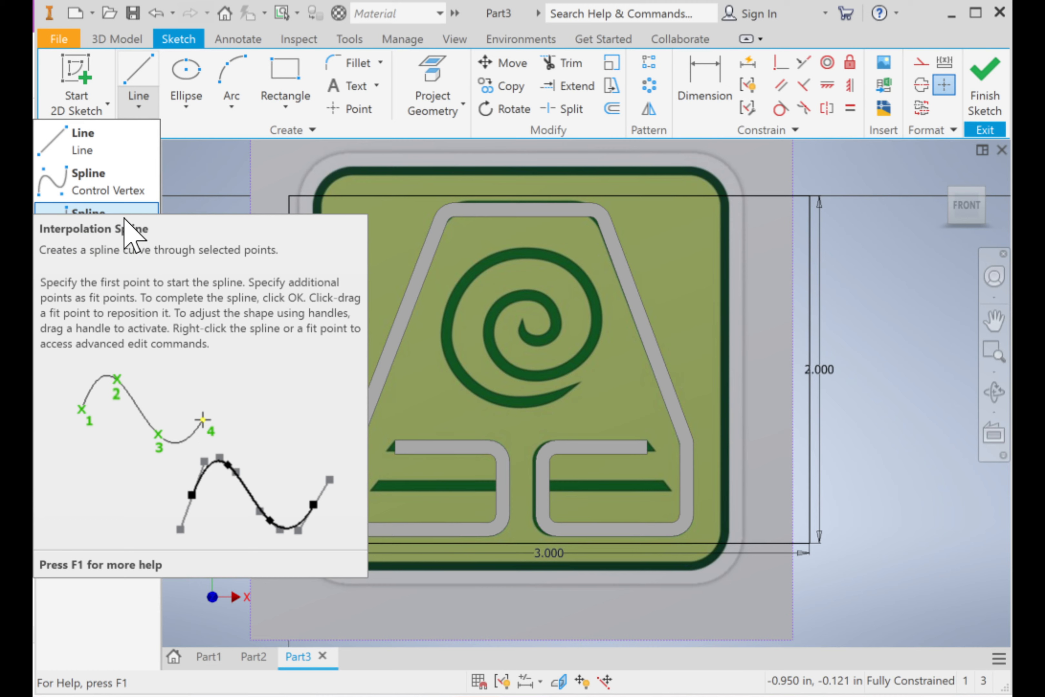
click(121, 191)
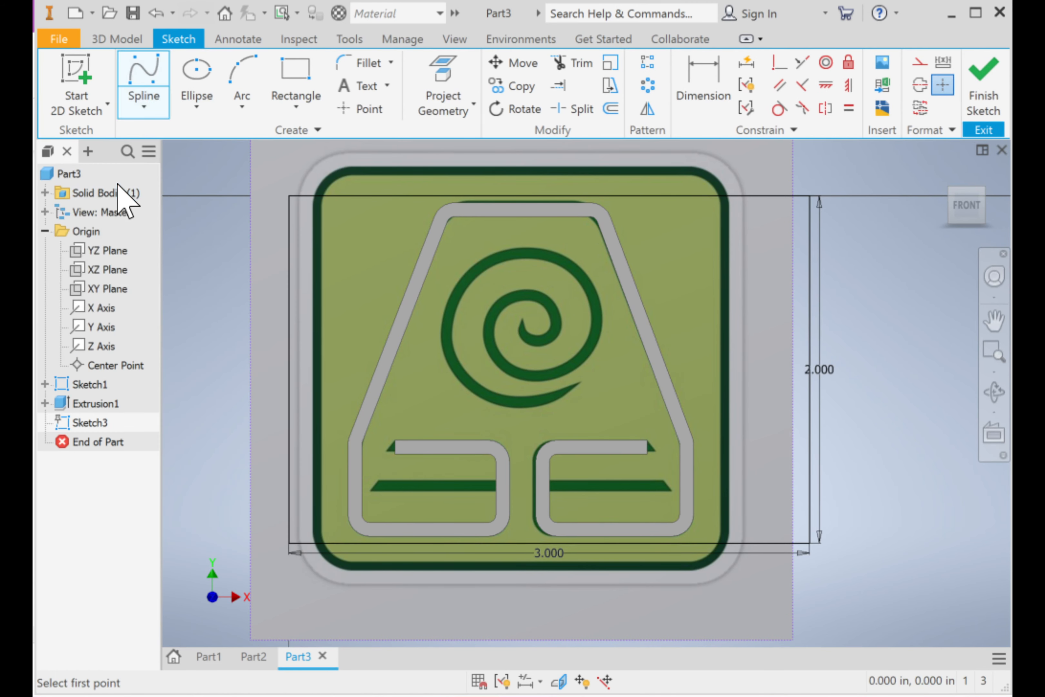
scroll(609, 412, up, 5)
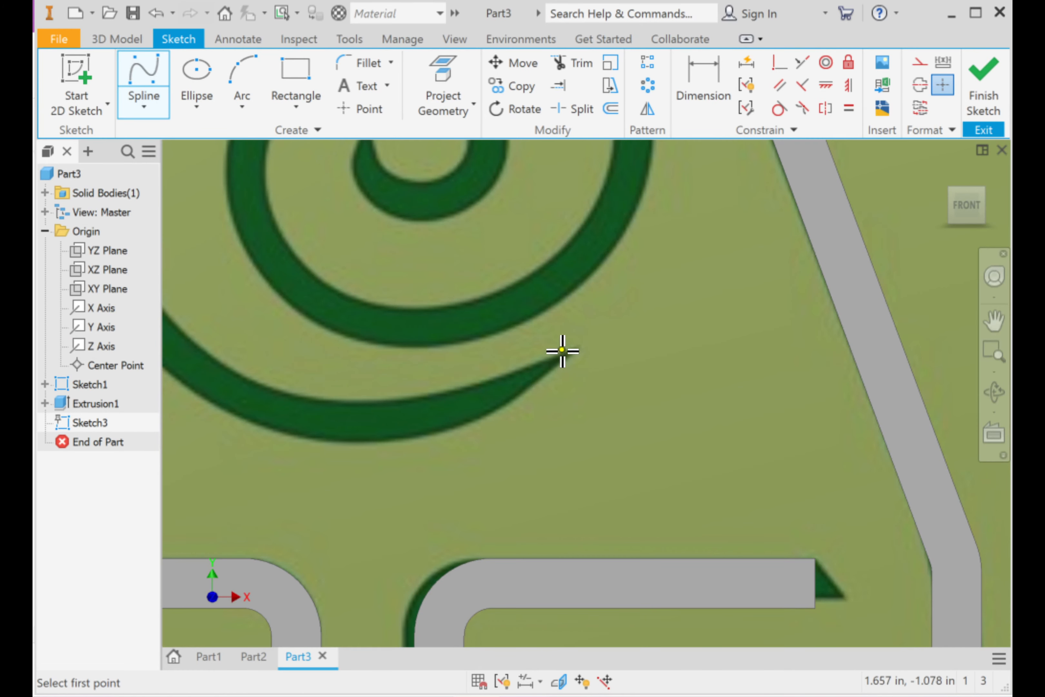
click(579, 347)
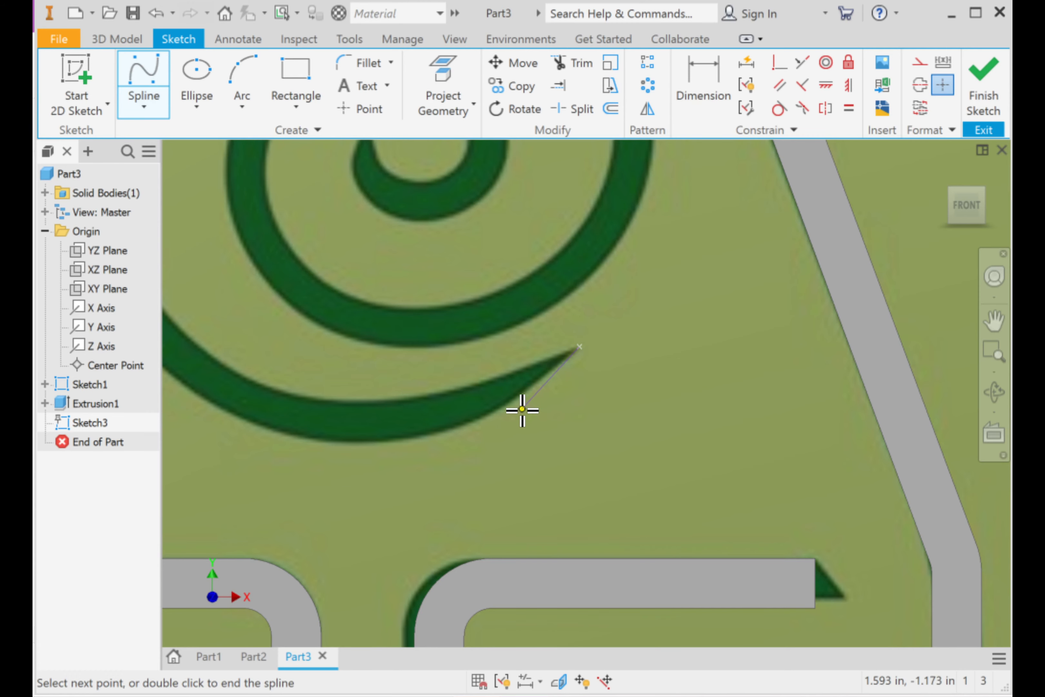
middle_drag(444, 444, 686, 463)
scroll(686, 462, down, 1)
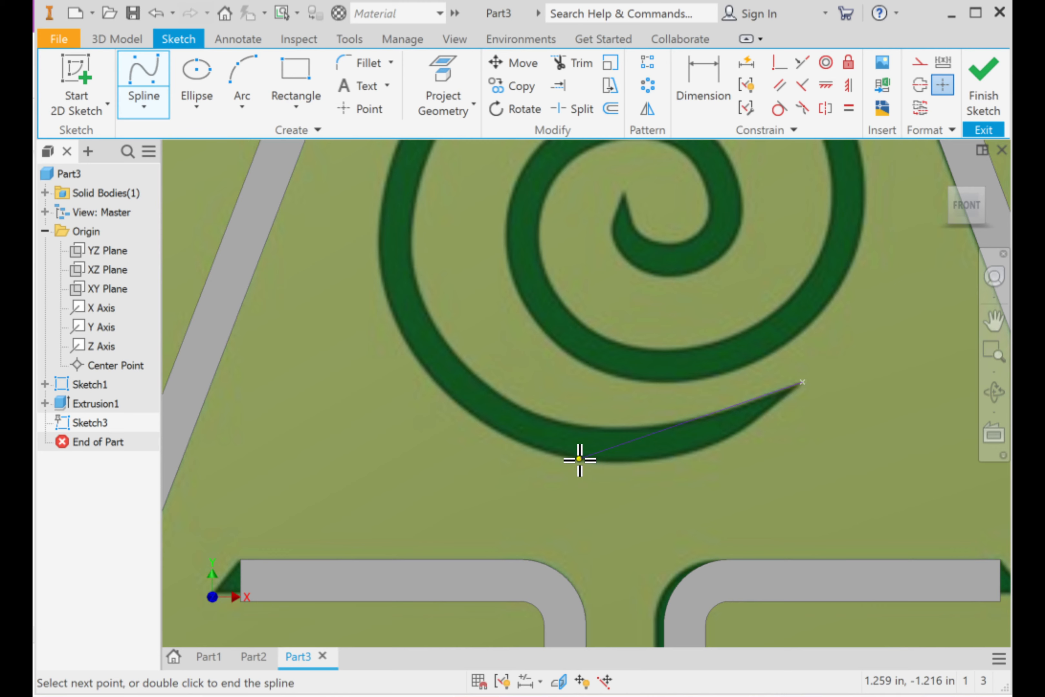
click(588, 482)
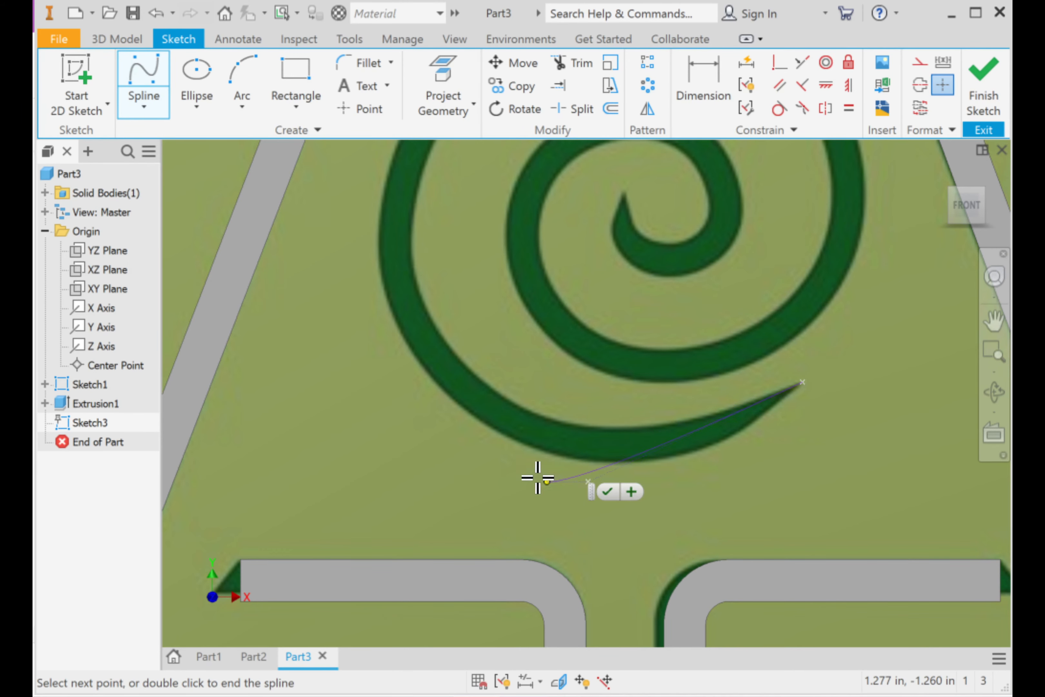
click(404, 413)
click(341, 220)
middle_drag(341, 219, 288, 394)
click(305, 323)
click(446, 230)
click(683, 240)
key(F2)
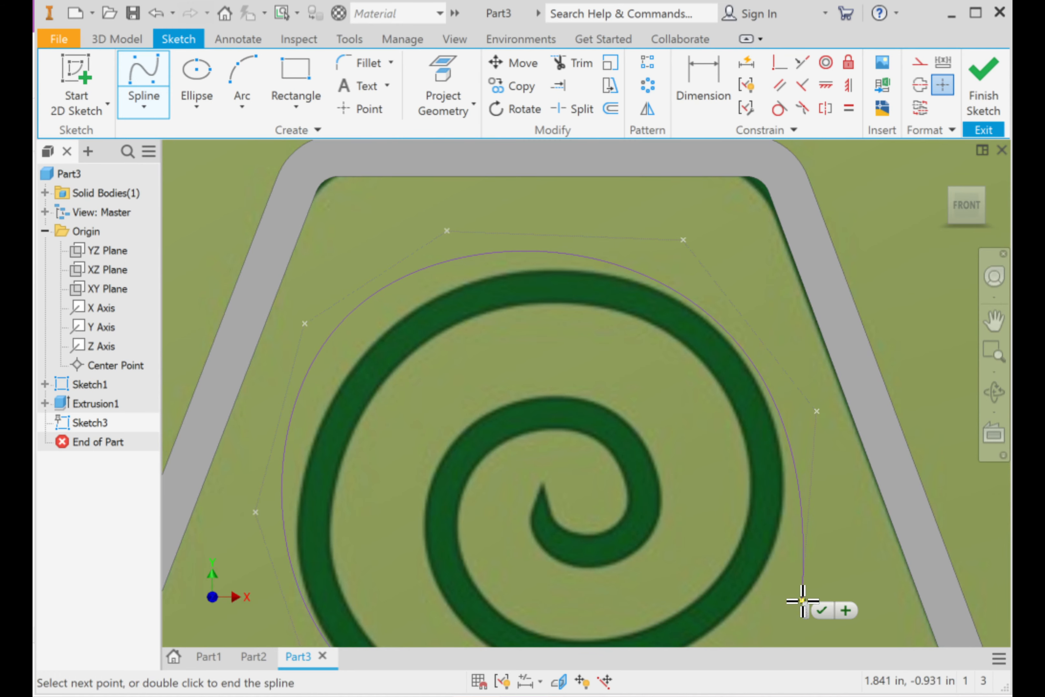
drag(801, 580, 809, 392)
Step: Continue the control vertex spline around the spiral's inner turn, finish it at the inner tip and leave the Spline command
click(672, 475)
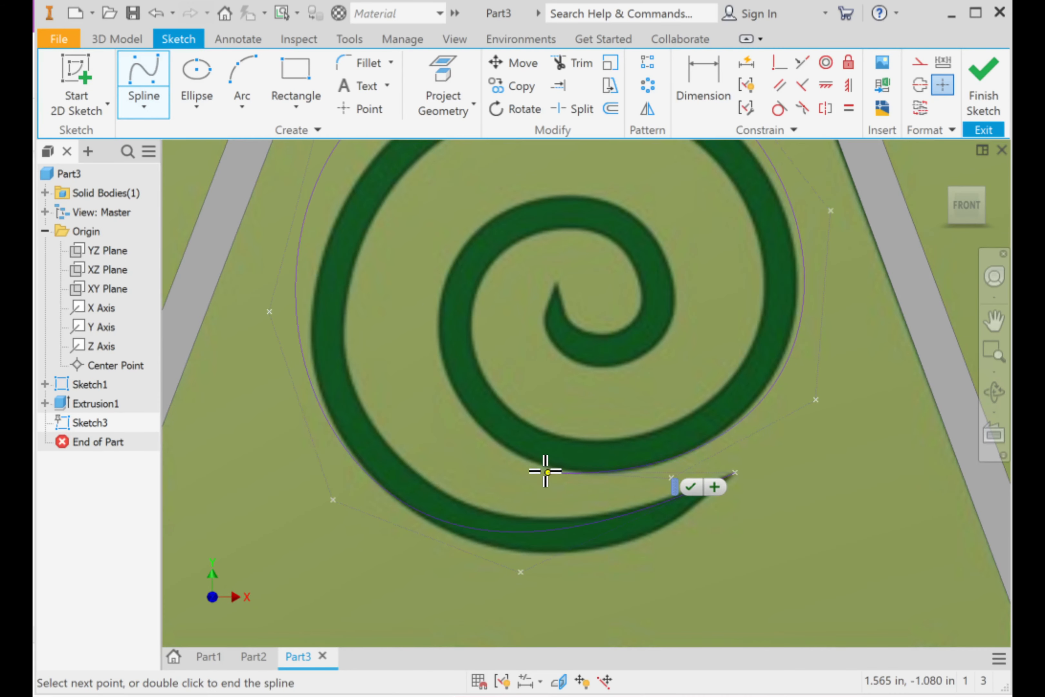
click(474, 457)
click(413, 344)
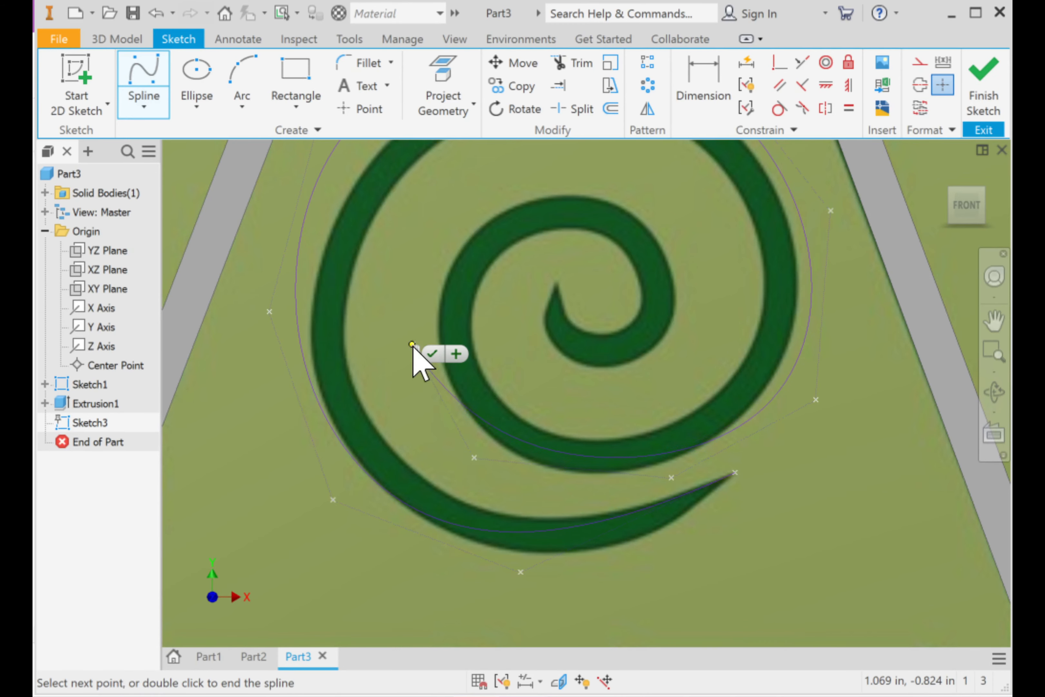
click(432, 228)
click(503, 168)
click(634, 168)
click(705, 310)
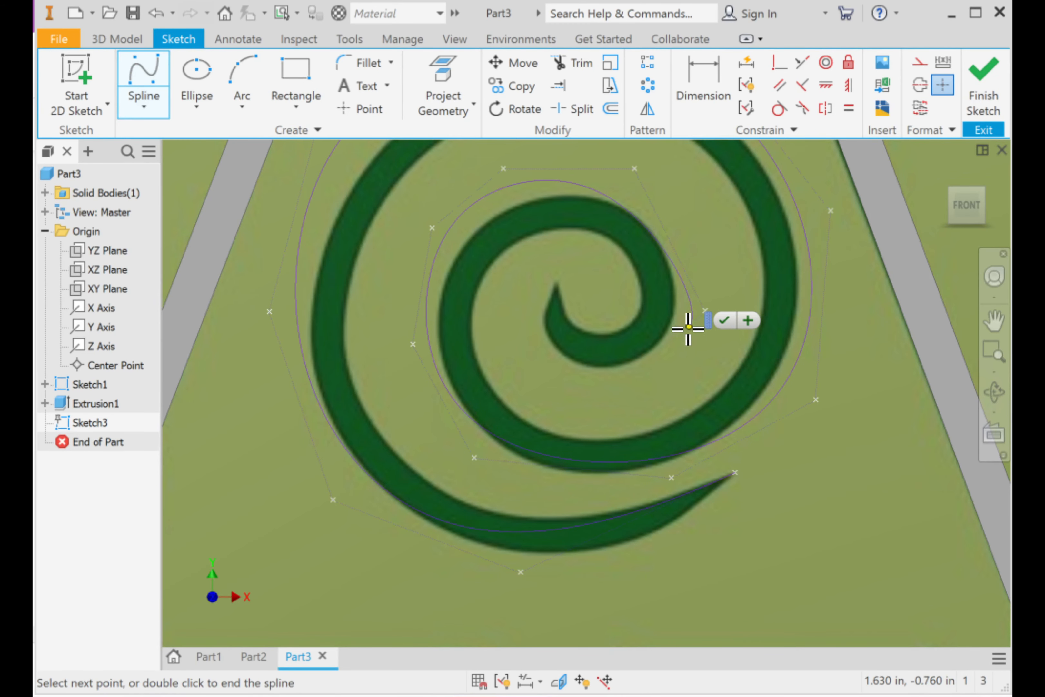
click(635, 387)
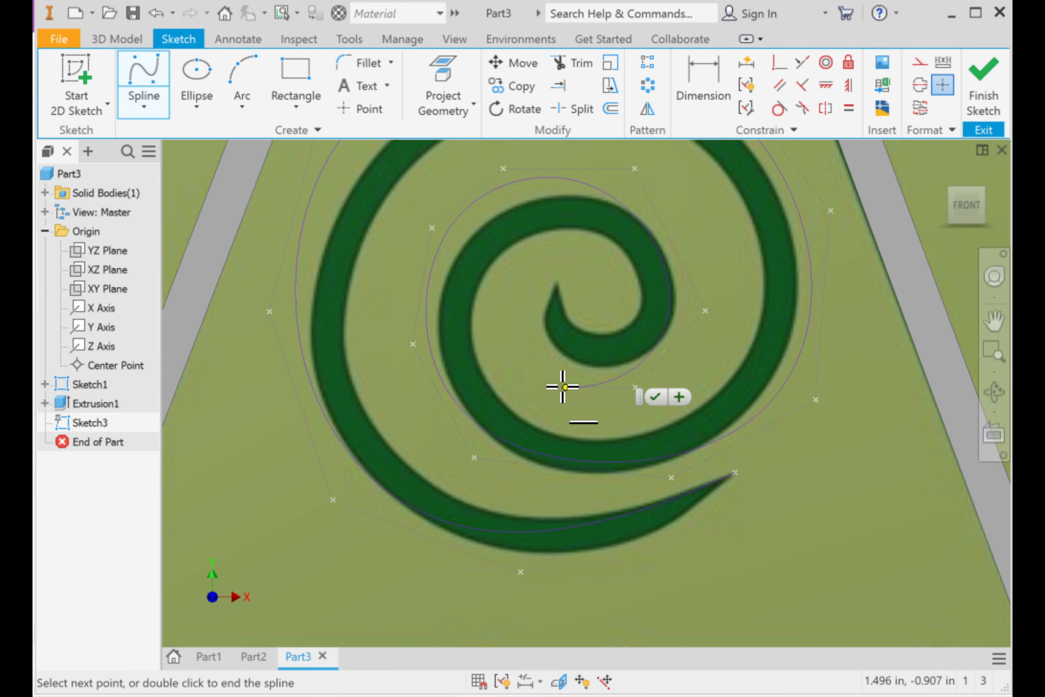
click(513, 357)
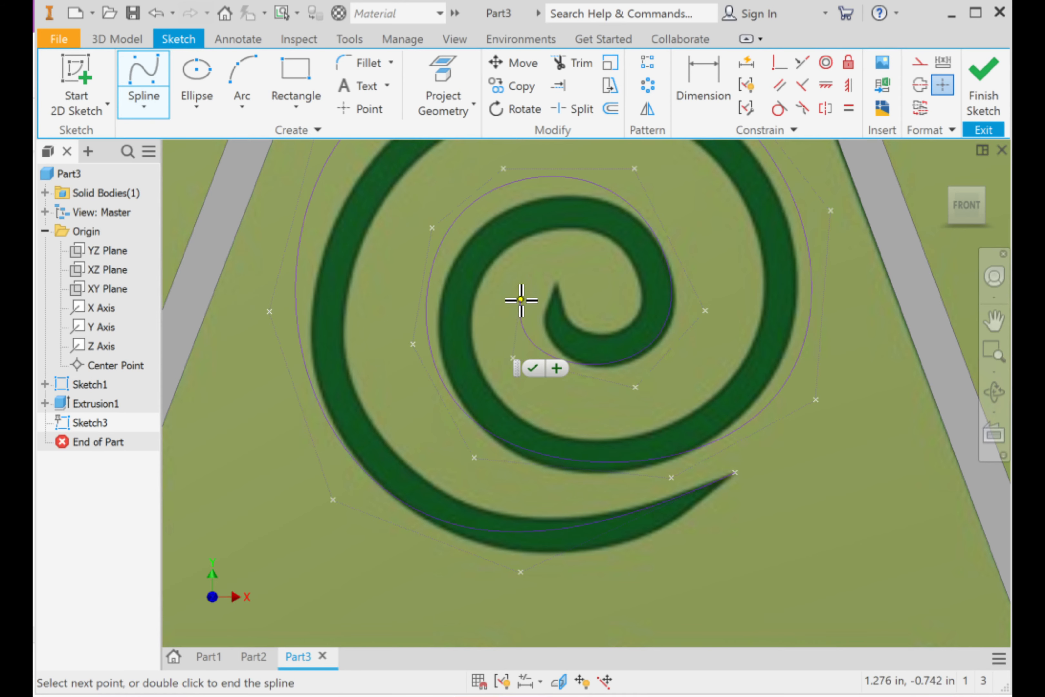
click(555, 285)
click(572, 294)
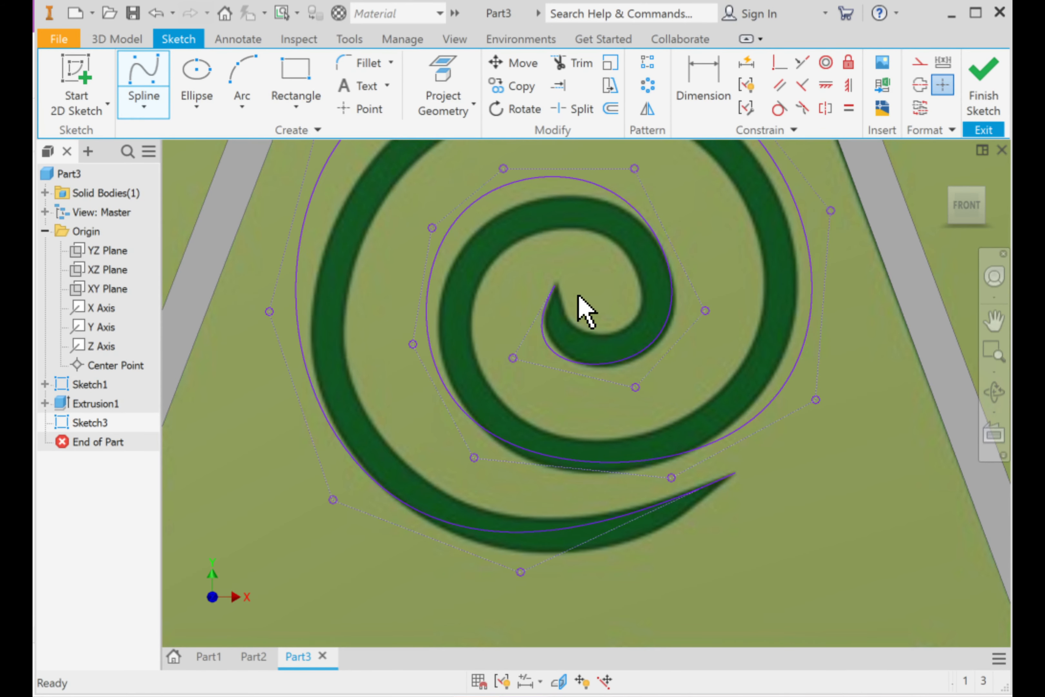
key(Escape)
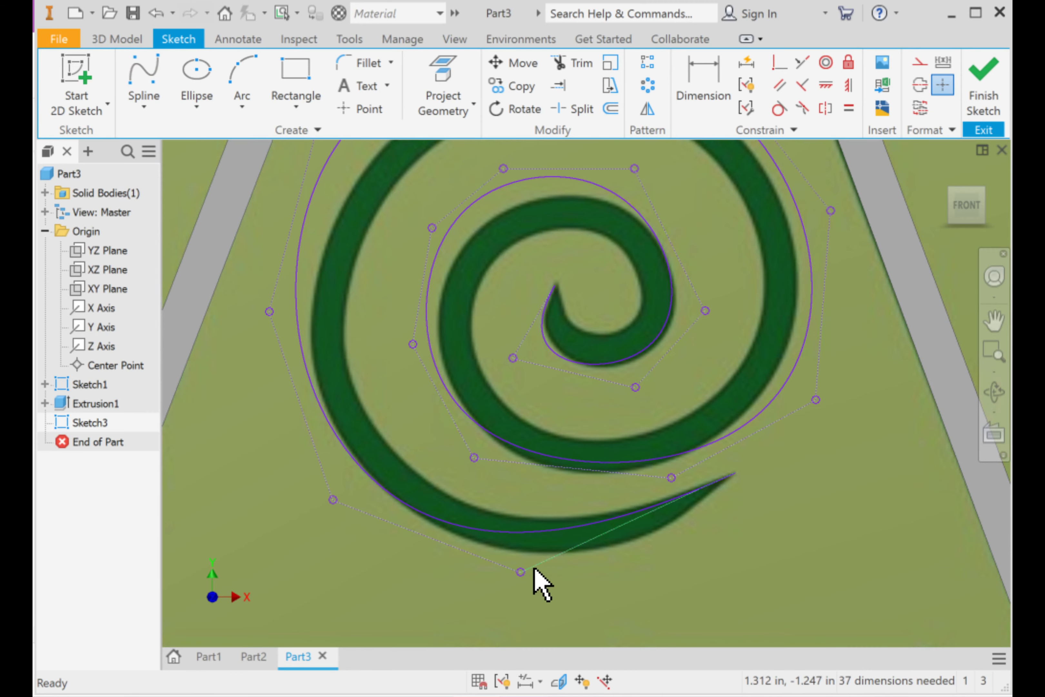
Step: Reposition the control vertices around the spline's outer turn so the curve follows the outer edge of the green spiral
scroll(478, 345, down, 5)
scroll(483, 355, up, 4)
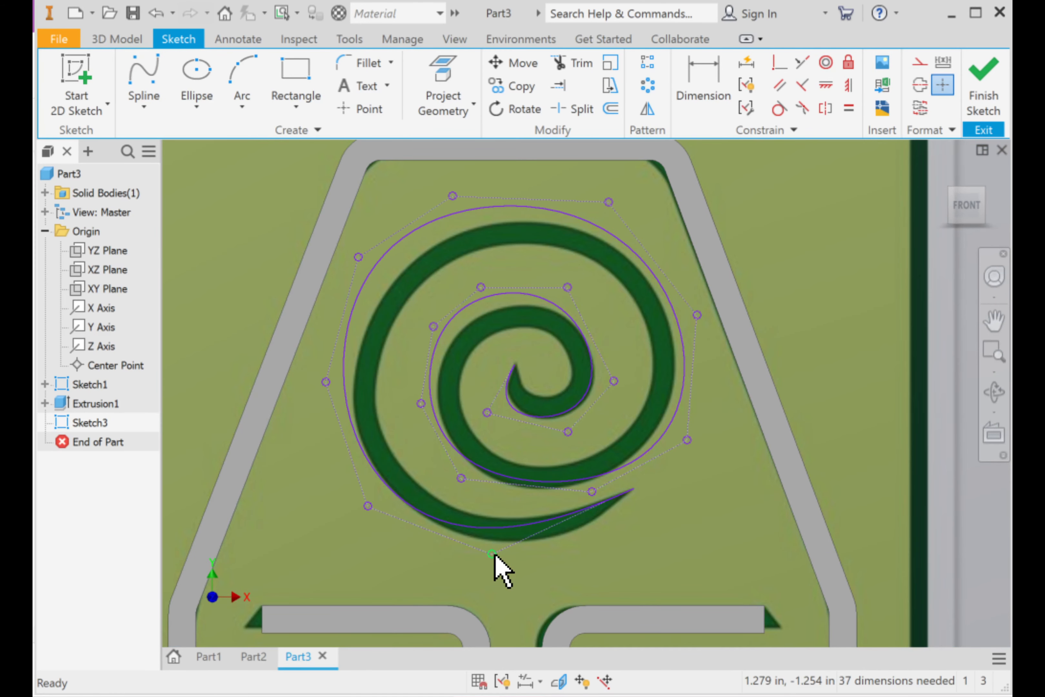
drag(493, 554, 496, 552)
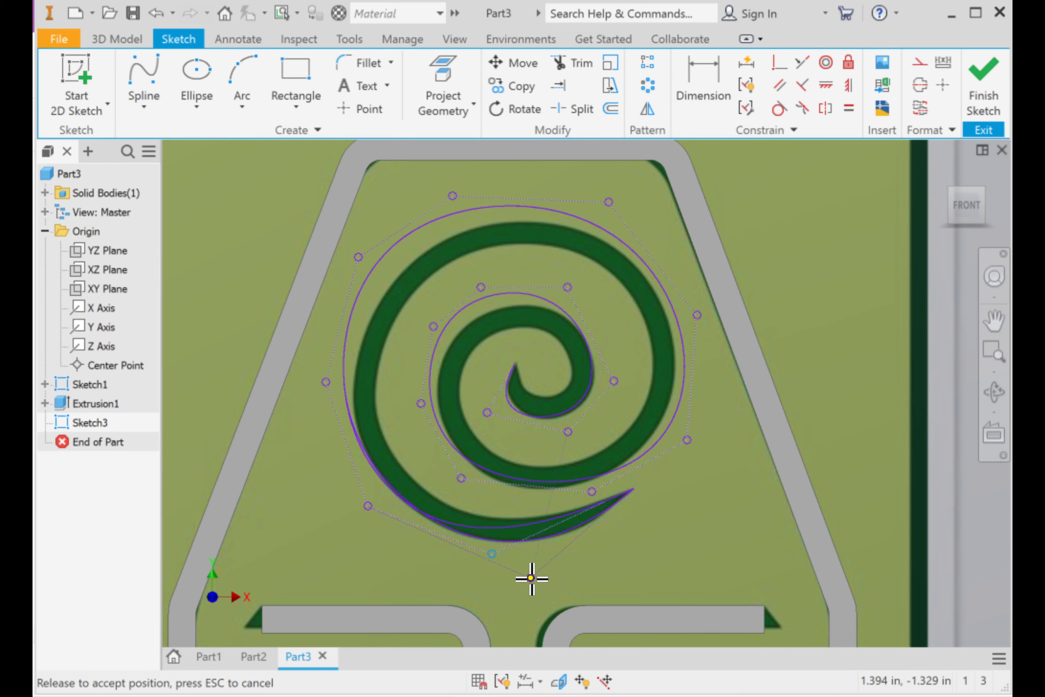
drag(531, 578, 531, 577)
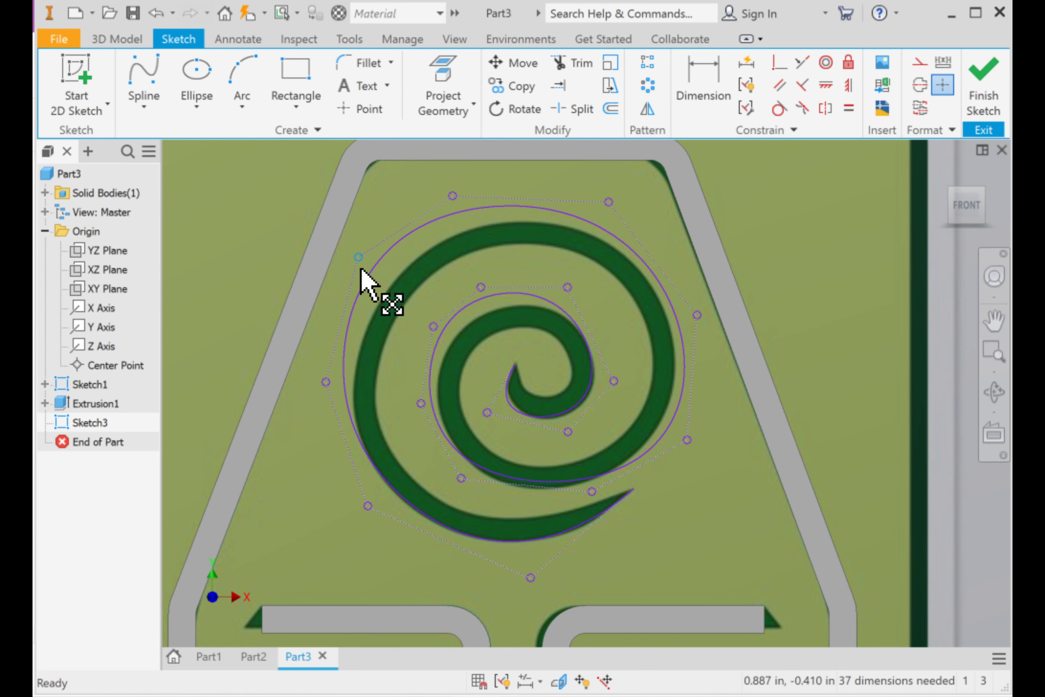
drag(361, 268, 381, 288)
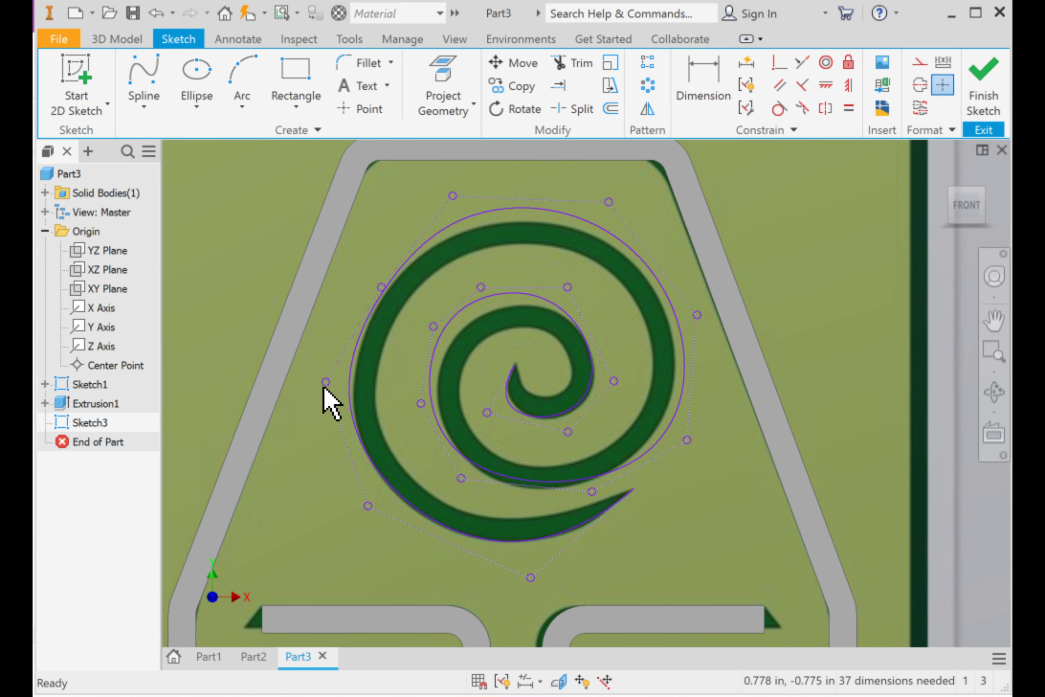
drag(325, 383, 334, 378)
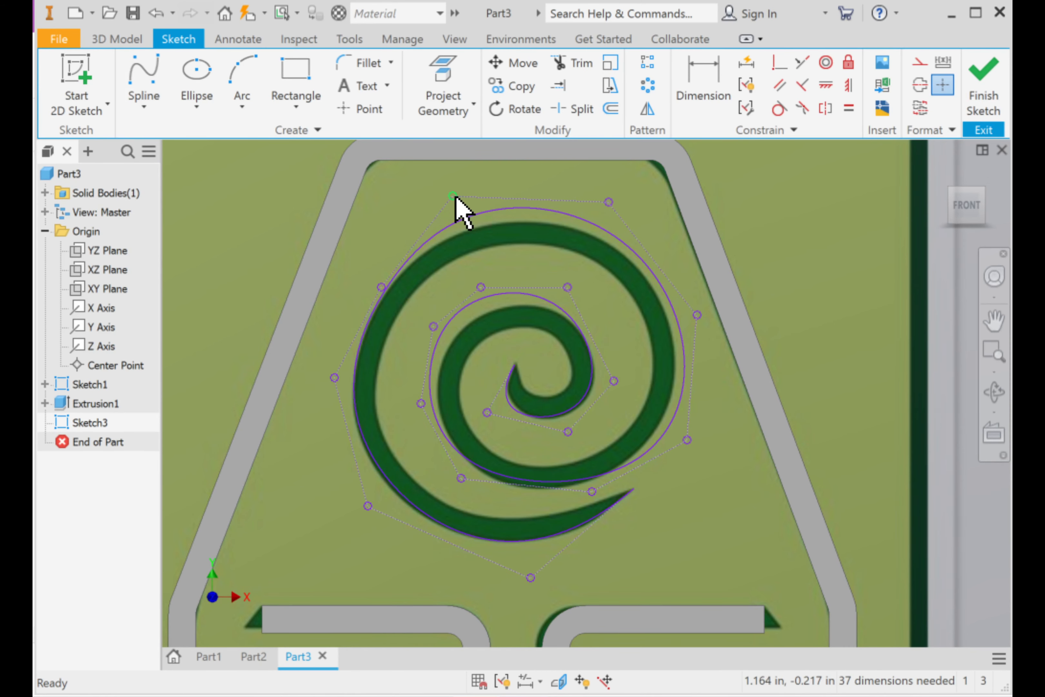
drag(453, 196, 467, 209)
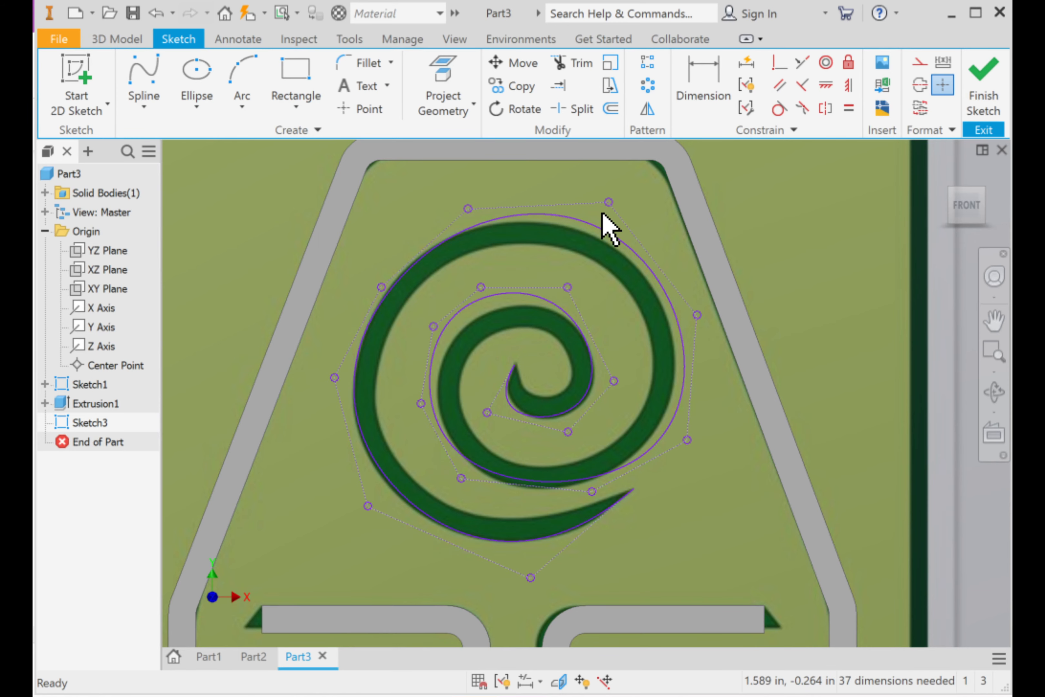
drag(613, 203, 603, 219)
drag(697, 315, 687, 316)
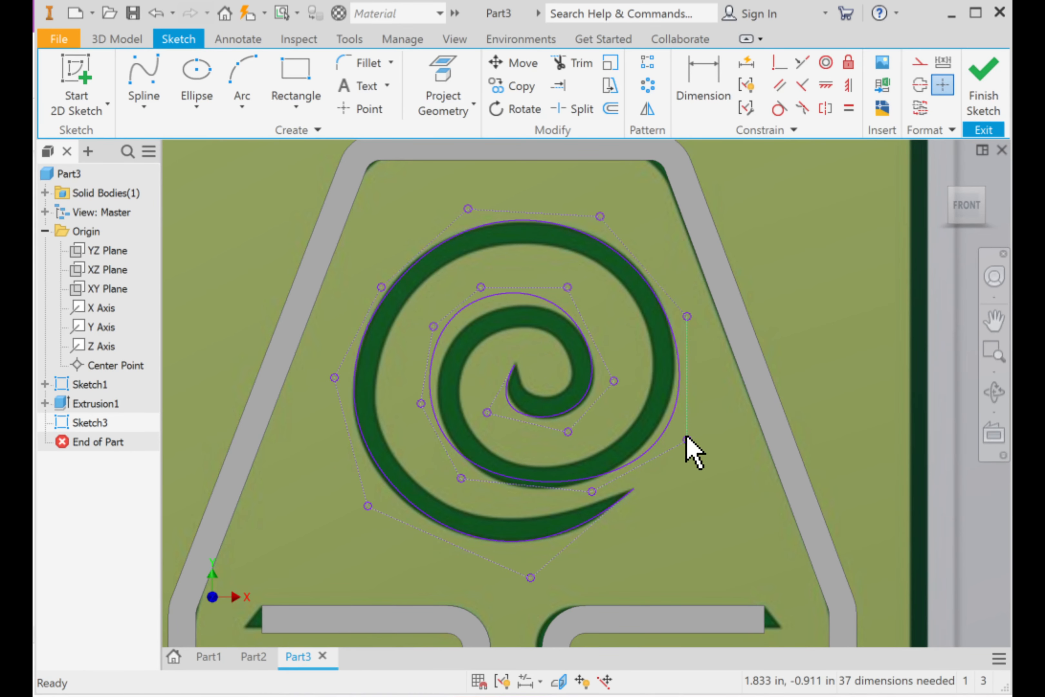
drag(692, 443, 681, 430)
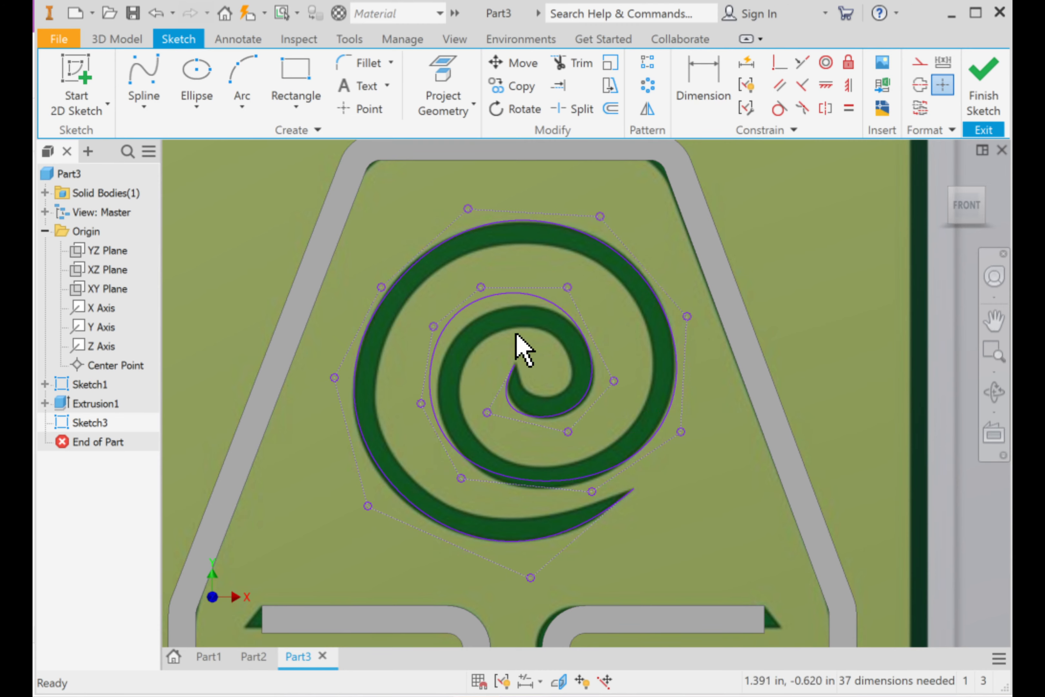
Step: Reposition the control vertices of the spline's inner turn so the curve matches the outer edge of the spiral's centre
scroll(441, 333, up, 3)
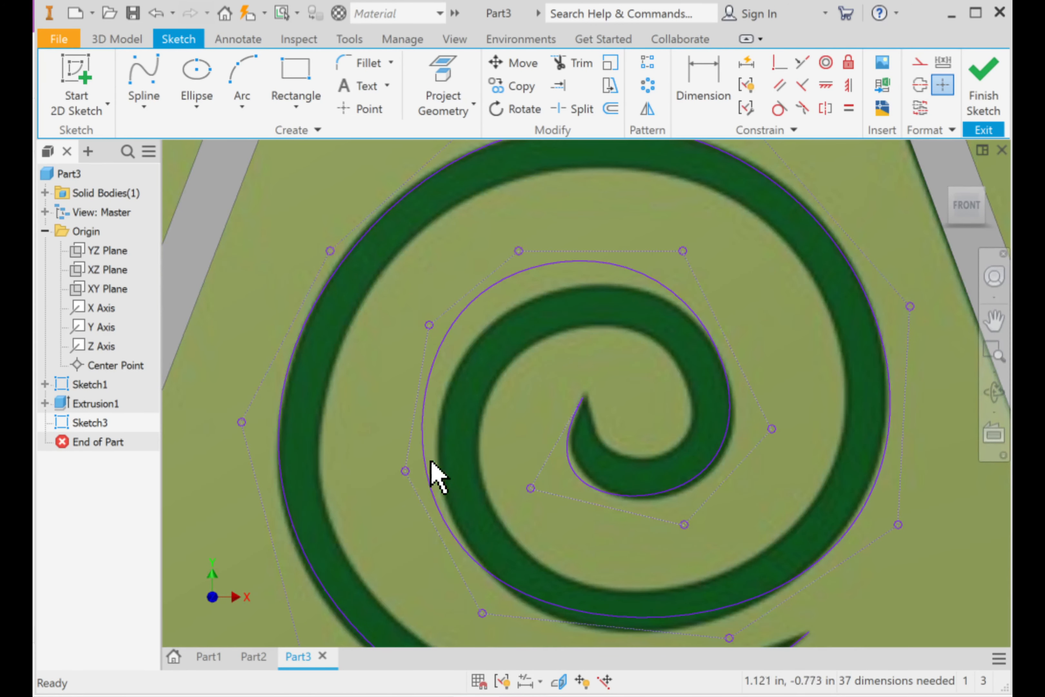
drag(405, 471, 417, 468)
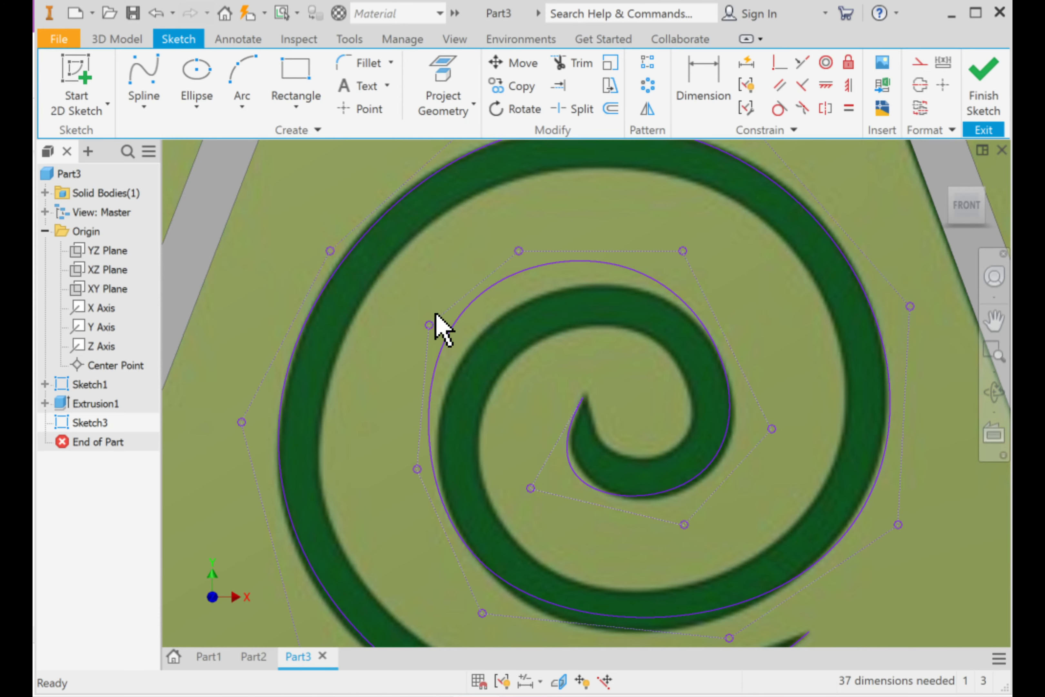
drag(437, 332, 450, 340)
drag(518, 250, 538, 270)
middle_drag(670, 503, 658, 466)
drag(518, 452, 526, 463)
drag(672, 489, 693, 494)
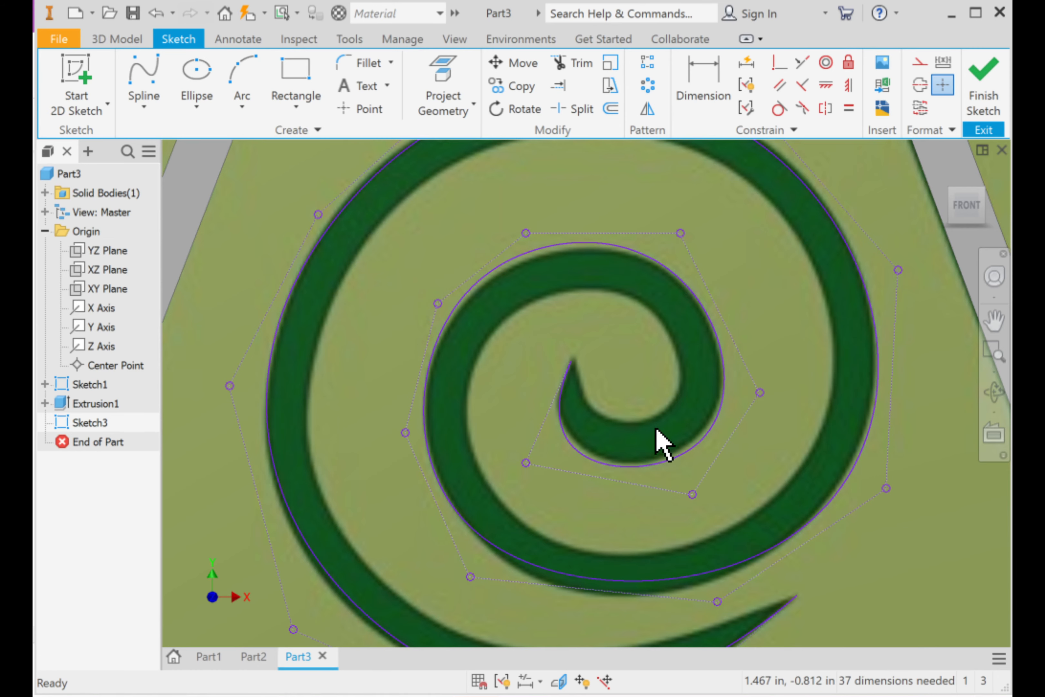
Step: Offset the spiral spline inward to the green band's inner edge and end the Offset command
scroll(656, 430, down, 3)
middle_drag(645, 437, 563, 388)
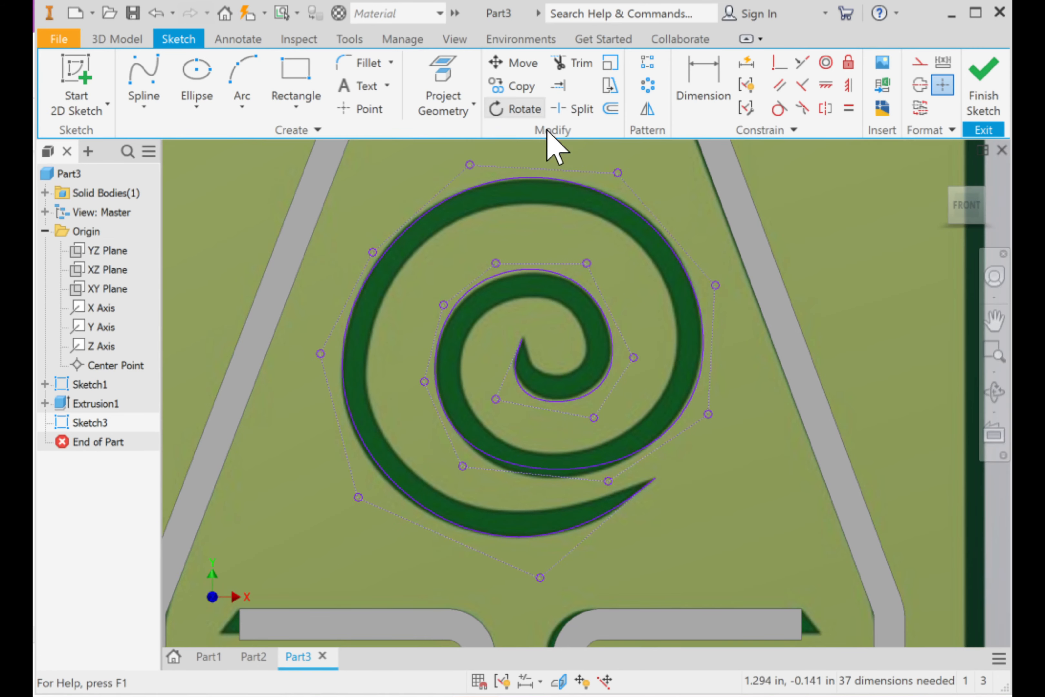
click(610, 110)
click(567, 180)
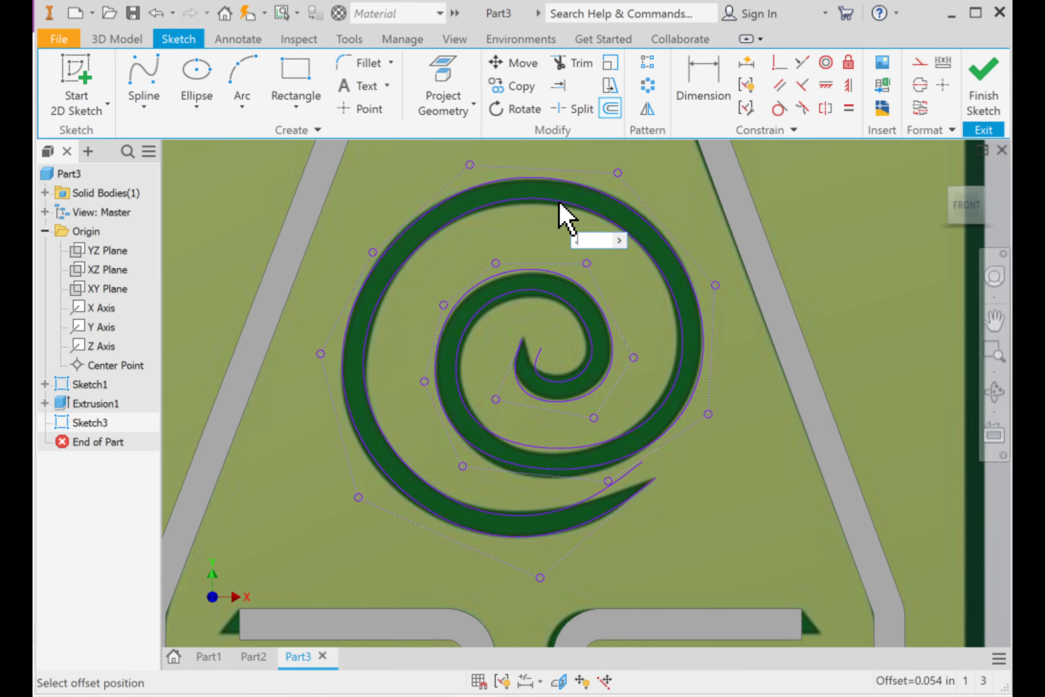
key(Return)
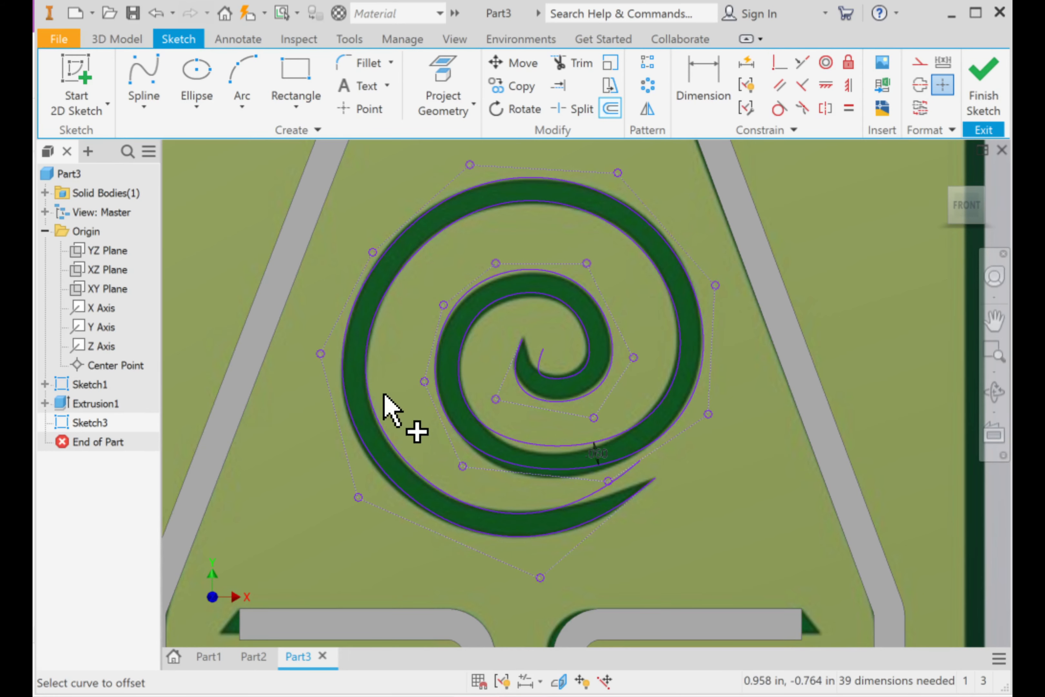
right_click(690, 495)
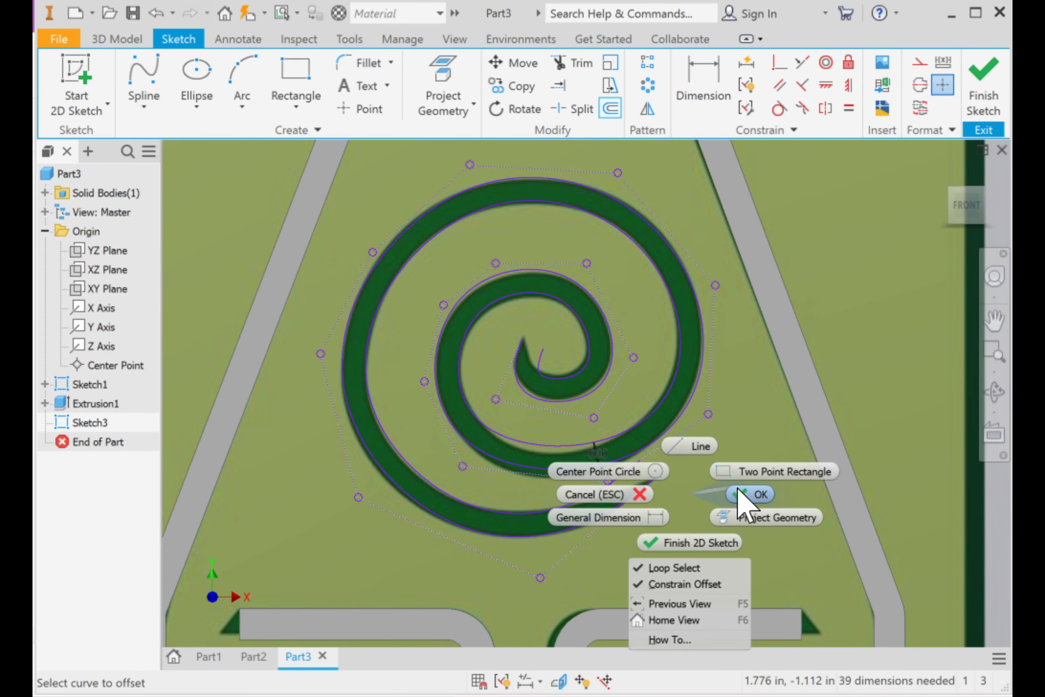
click(746, 495)
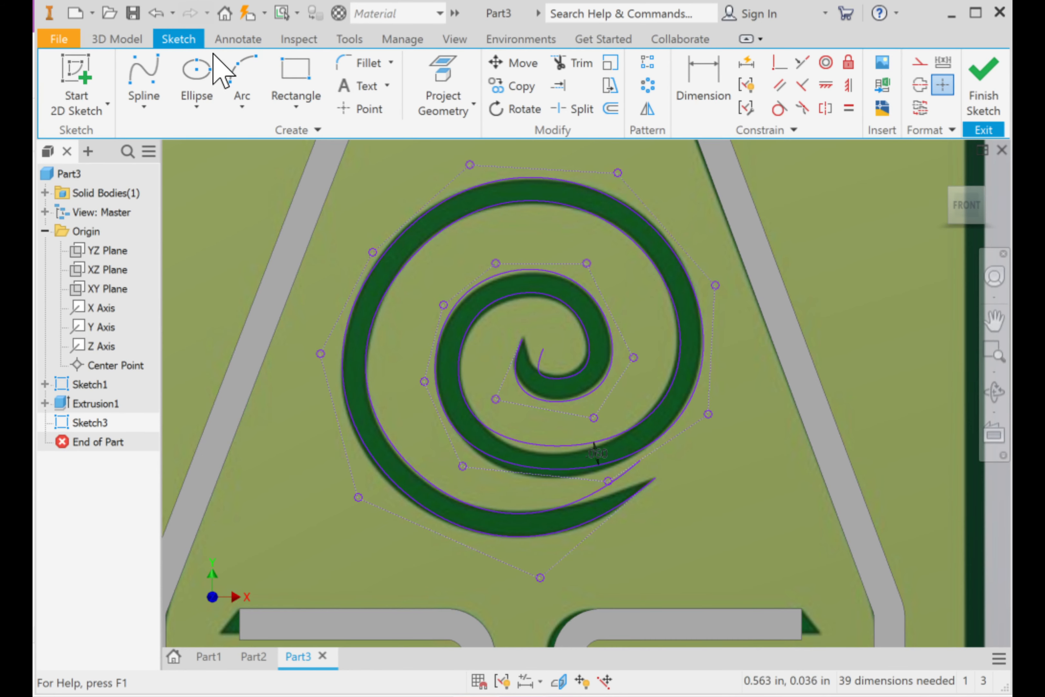
Step: Try to draw a three-point arc from the spiral's inner tip to the offset curve, and undo it
click(241, 76)
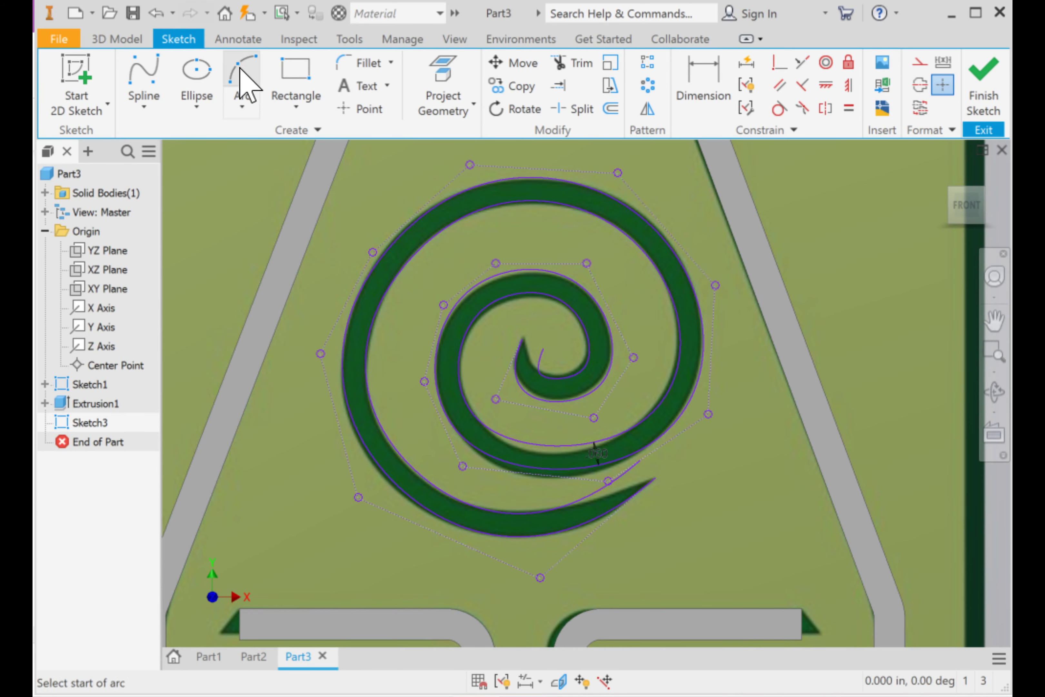
scroll(540, 355, up, 3)
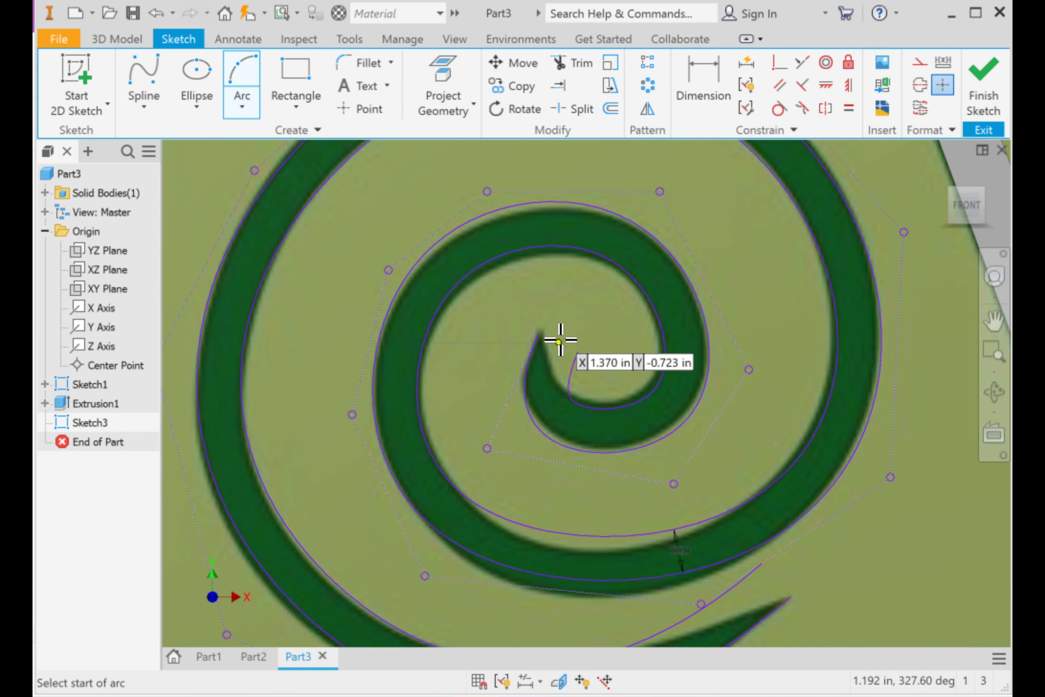
click(538, 334)
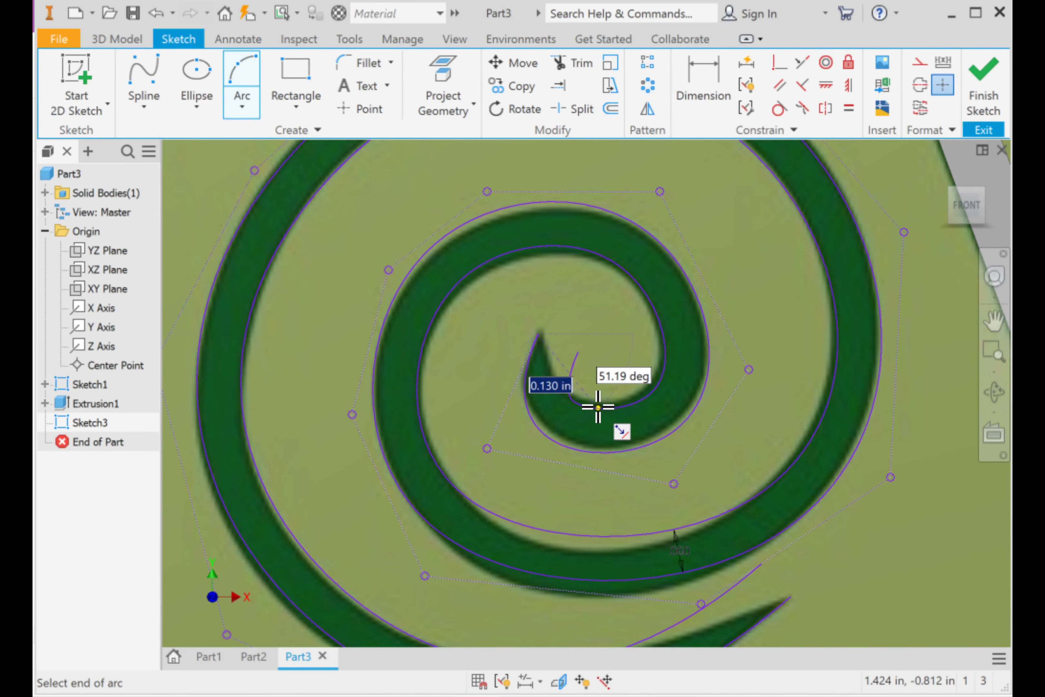
click(570, 398)
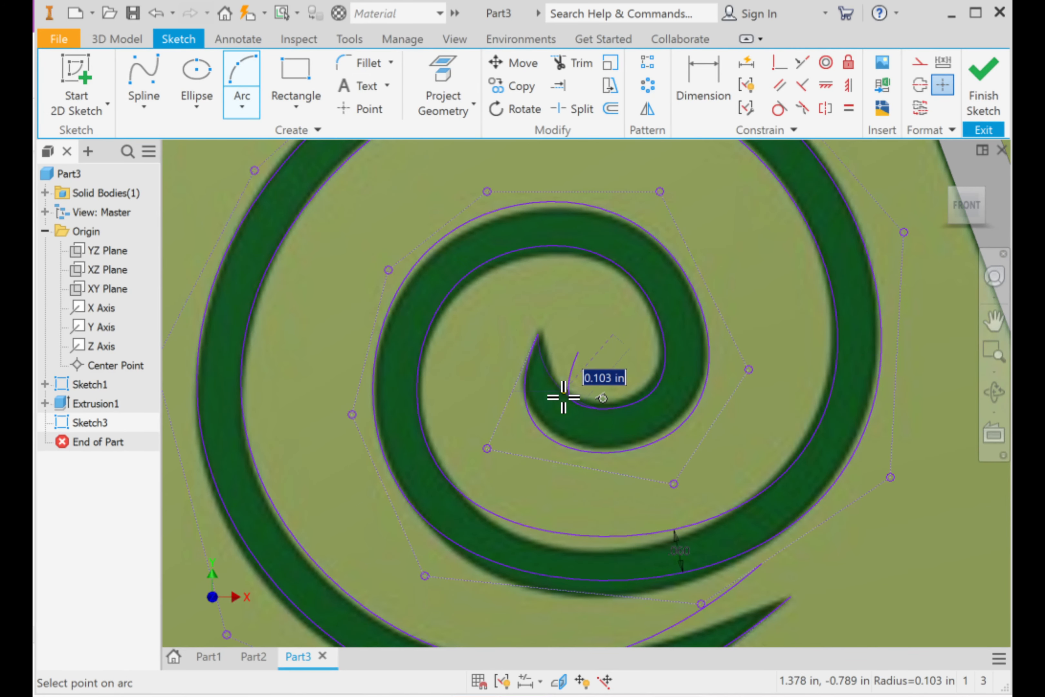
click(560, 398)
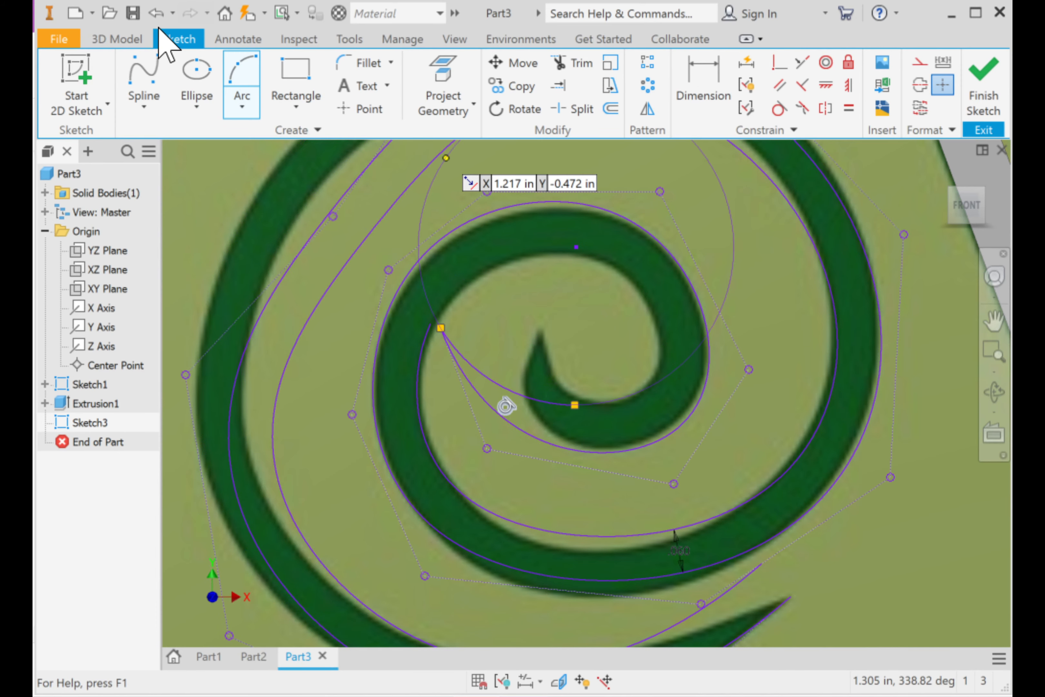
click(155, 13)
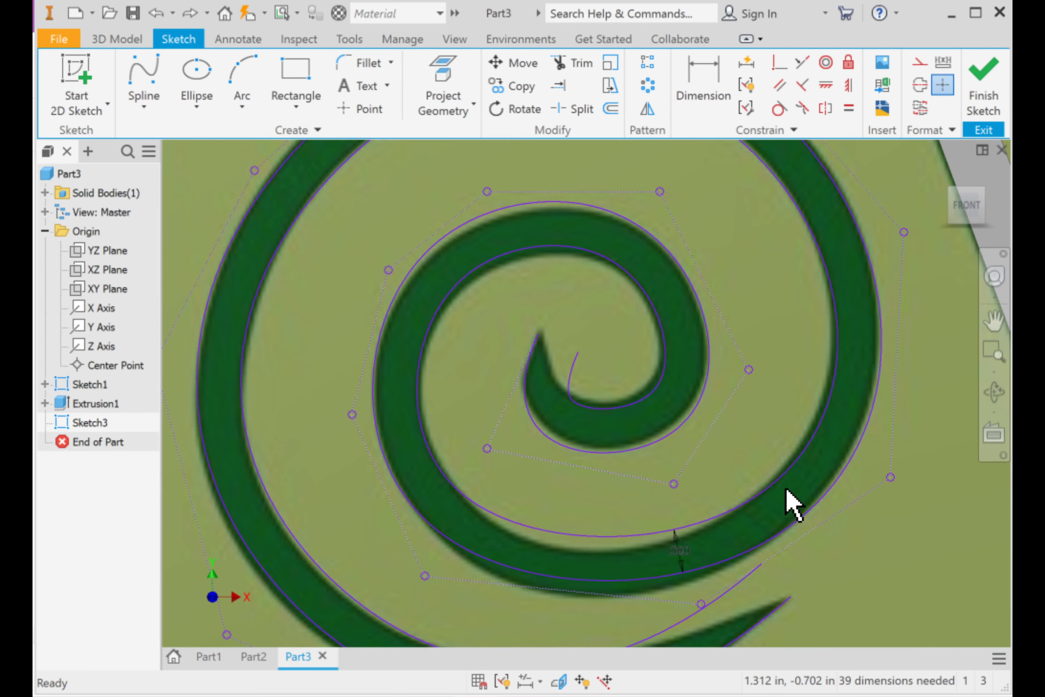
Step: Draw a three-point arc from just beyond the spiral's inner tip to the offset curve, following the band's inner edge
click(242, 72)
scroll(455, 296, up, 3)
scroll(522, 311, up, 2)
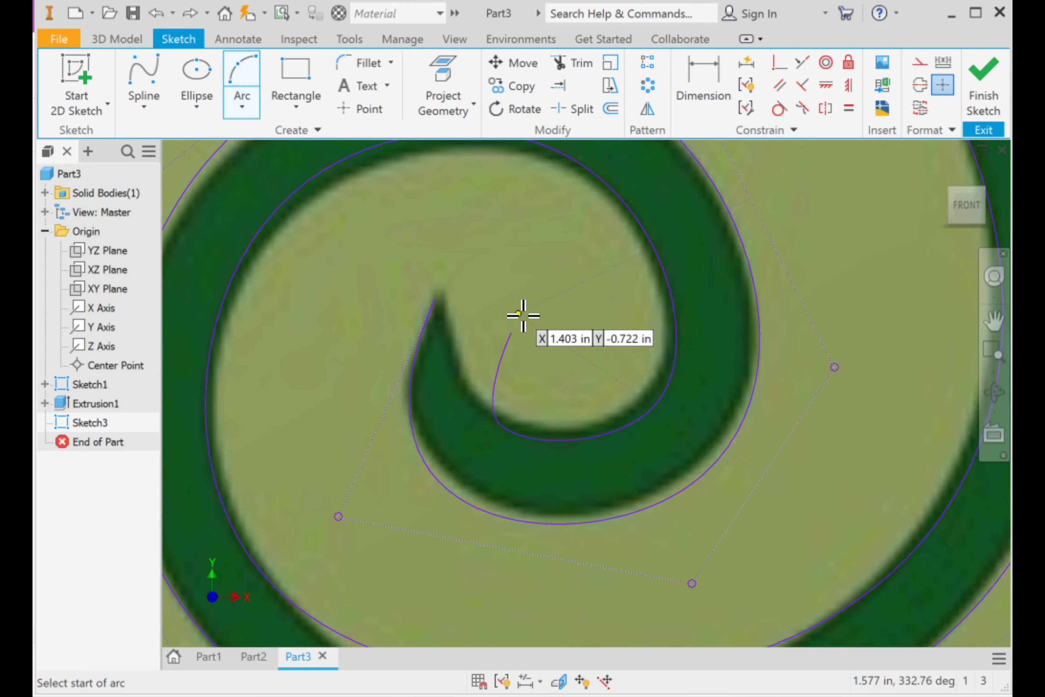
click(417, 260)
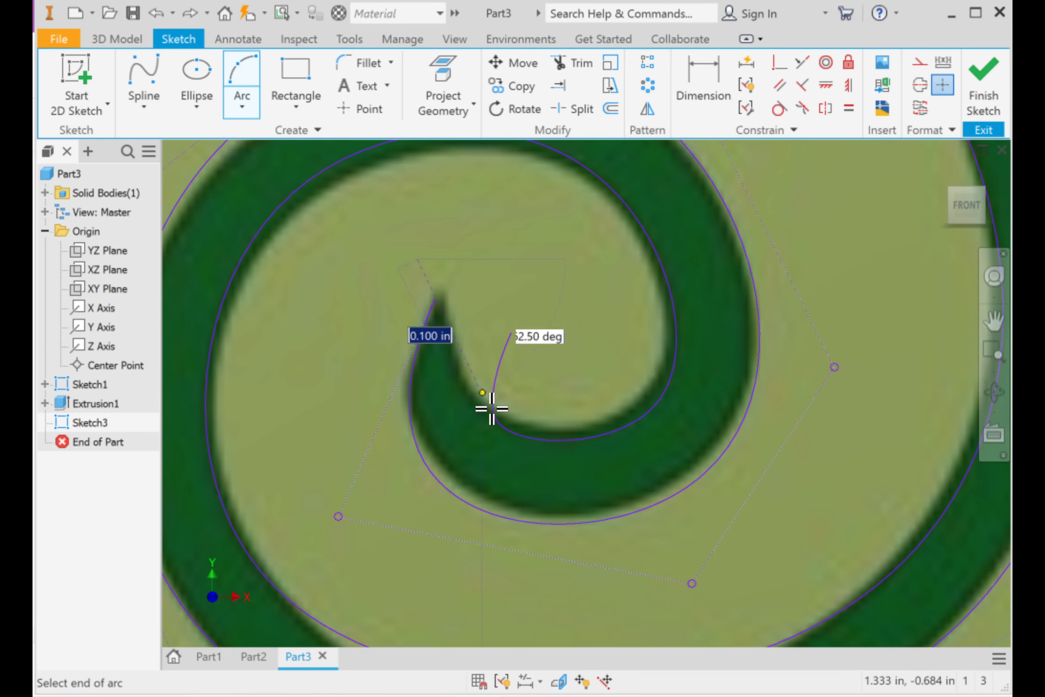
click(543, 439)
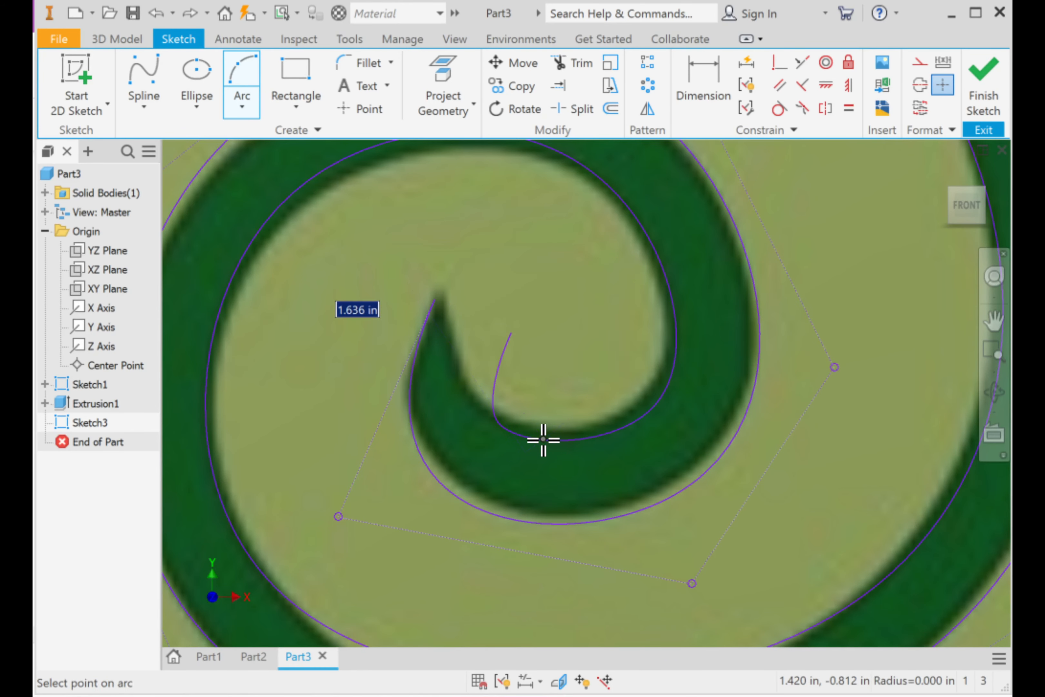
click(496, 421)
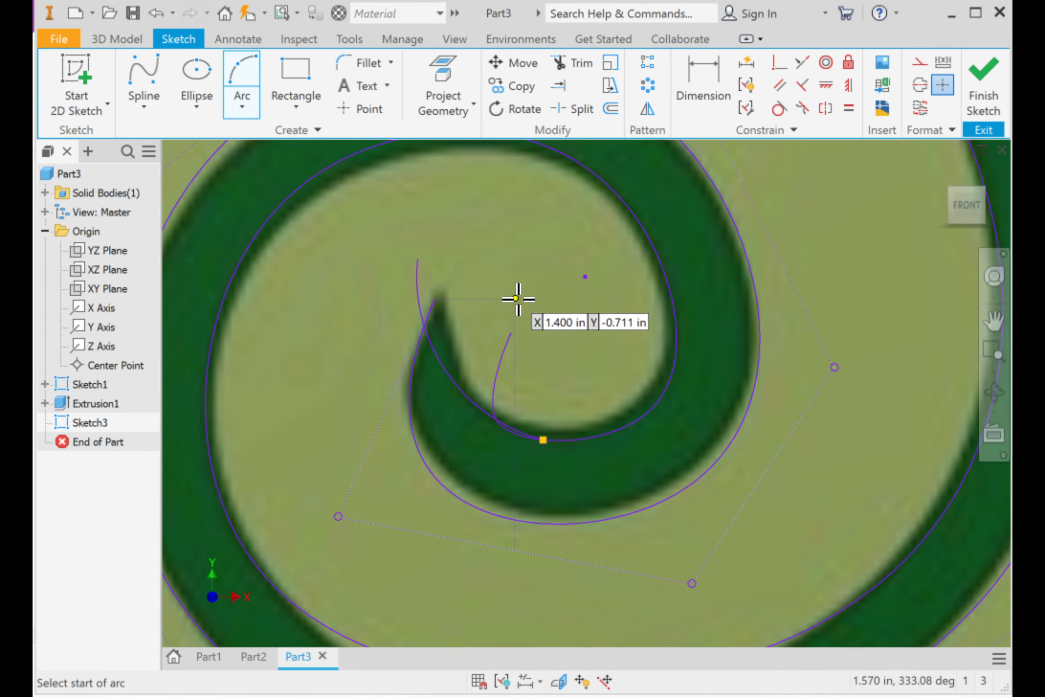
Step: Trim the overhanging arc and spline ends at the spiral's inner tip and the offset curve's leftover end
click(561, 61)
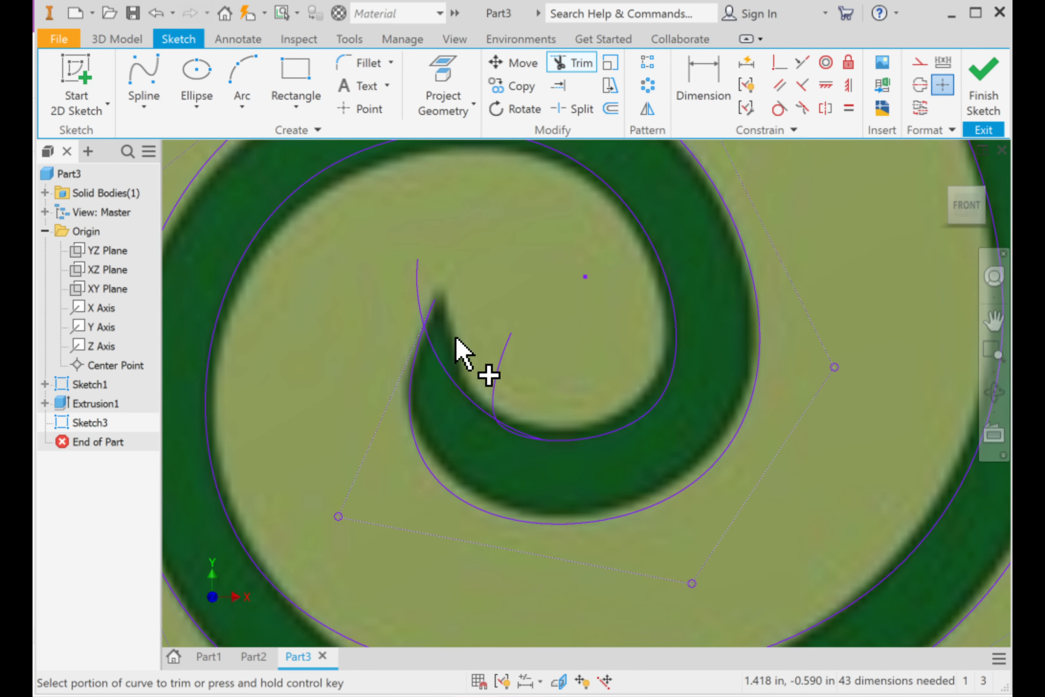
click(424, 301)
click(494, 410)
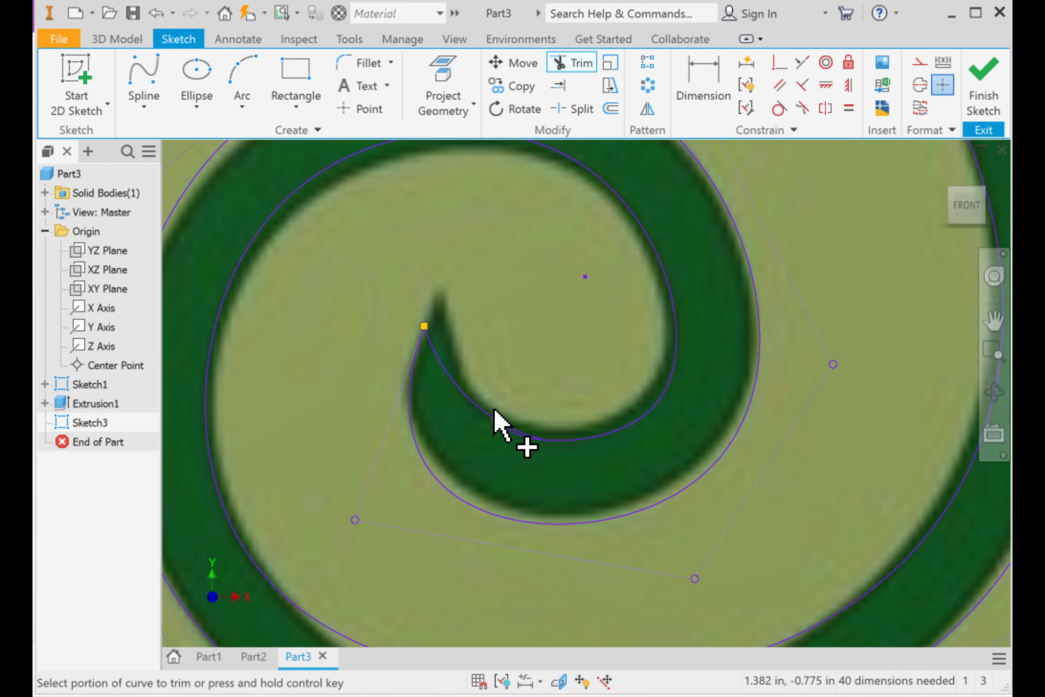
Step: Draw a three-point arc from the offset curve past the spiral's outer tip, following the upper edge of the green tail
scroll(567, 407, down, 3)
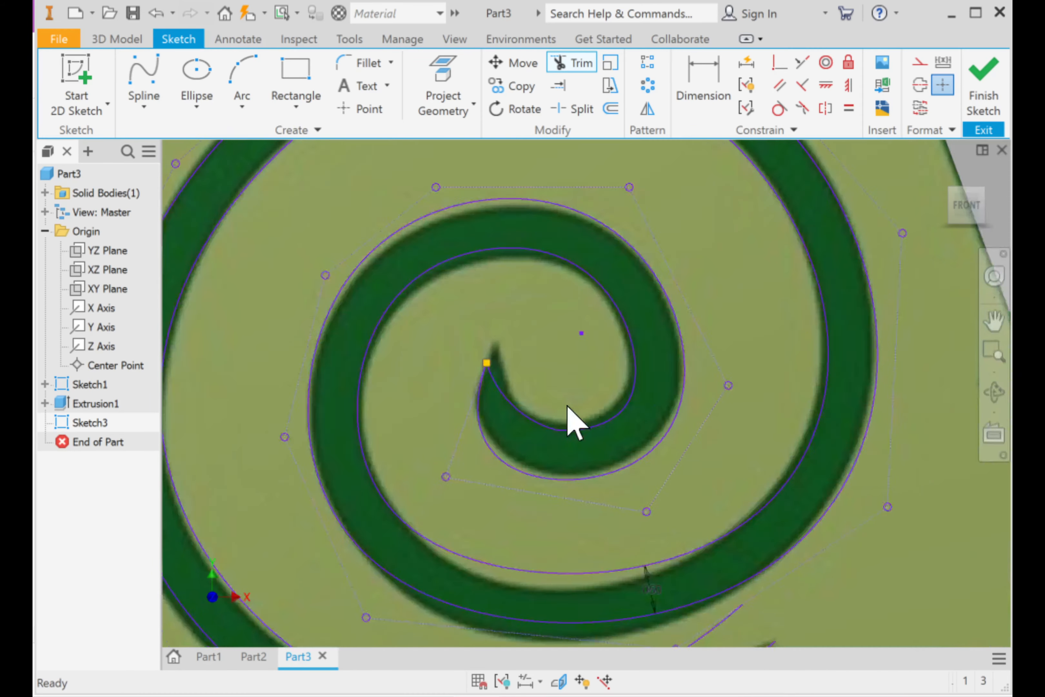
scroll(568, 427, down, 3)
scroll(478, 306, up, 5)
middle_drag(777, 338, 674, 273)
key(Escape)
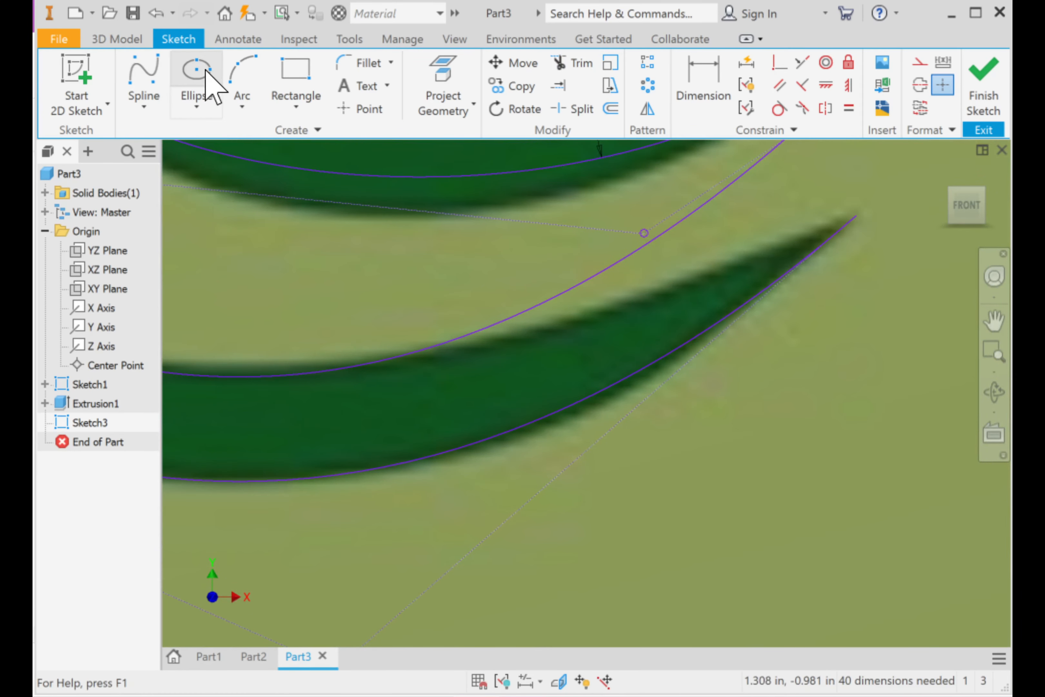
click(242, 81)
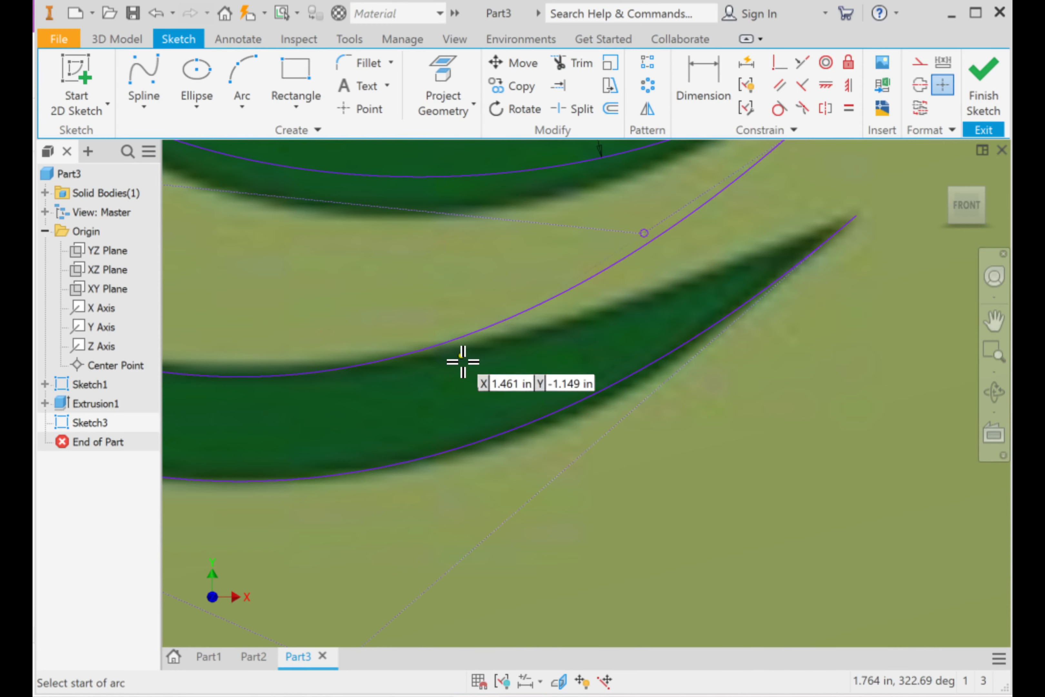
click(373, 359)
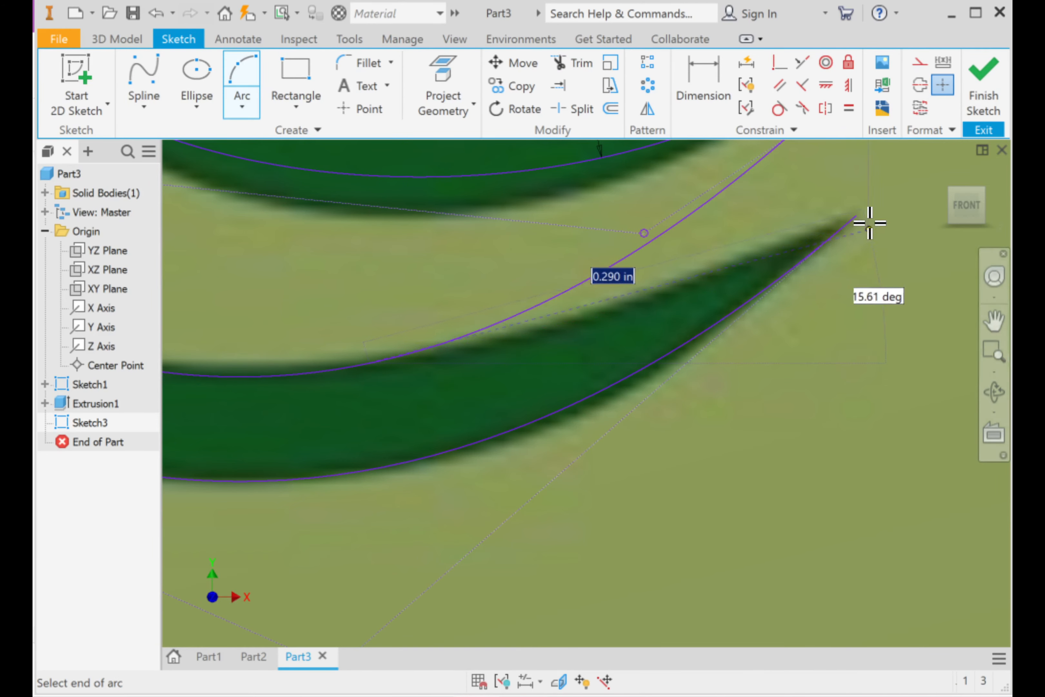
middle_drag(870, 223, 766, 276)
click(846, 220)
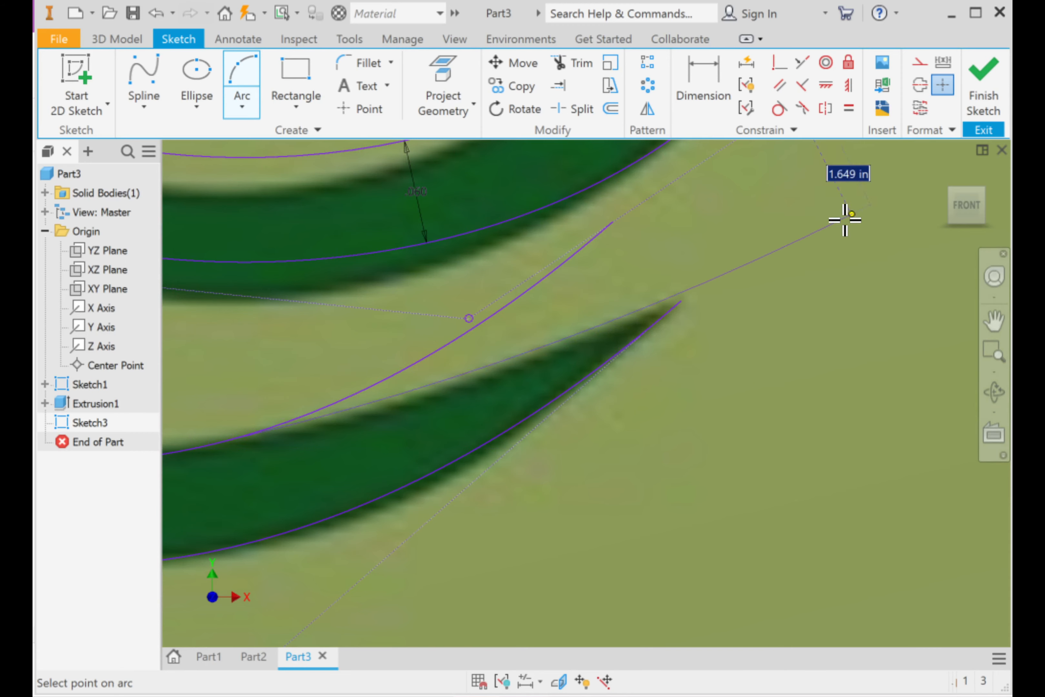
click(709, 294)
key(Escape)
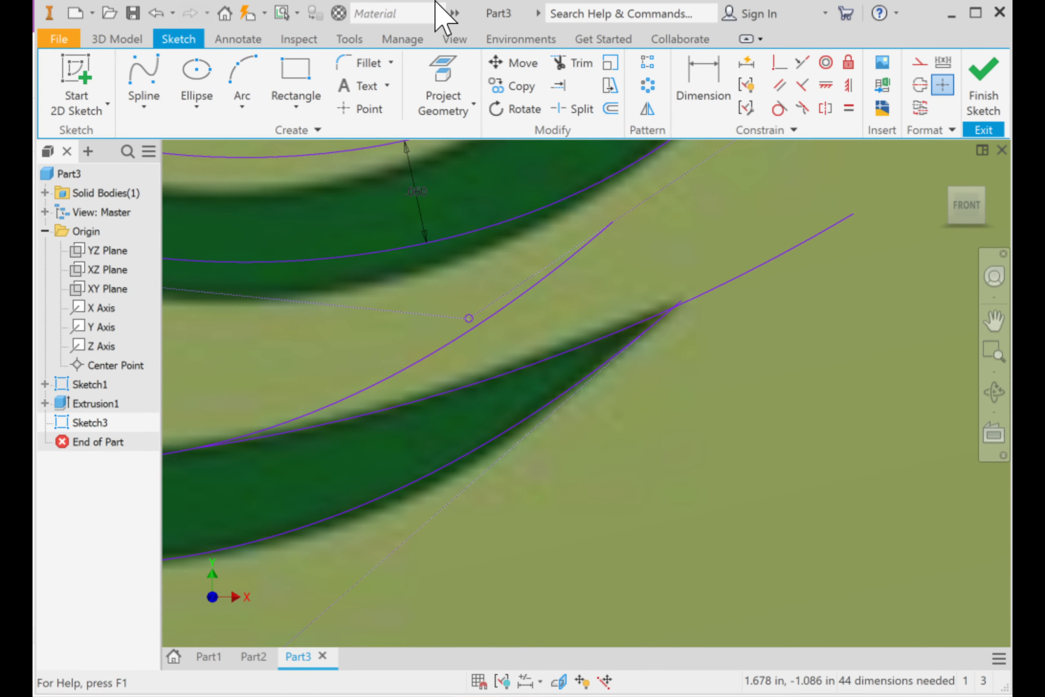
Step: Trim the arc's overhang past the spiral's outer tip and the leftover end of the offset curve, and finish the sketch
click(561, 64)
click(701, 300)
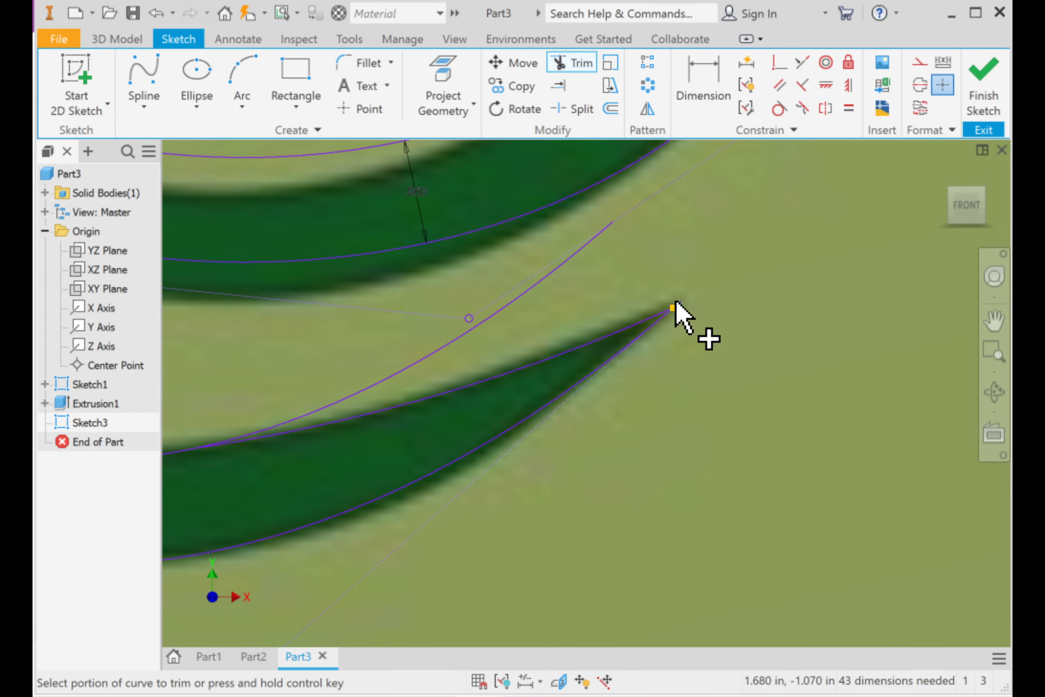
click(268, 427)
middle_drag(334, 415, 693, 310)
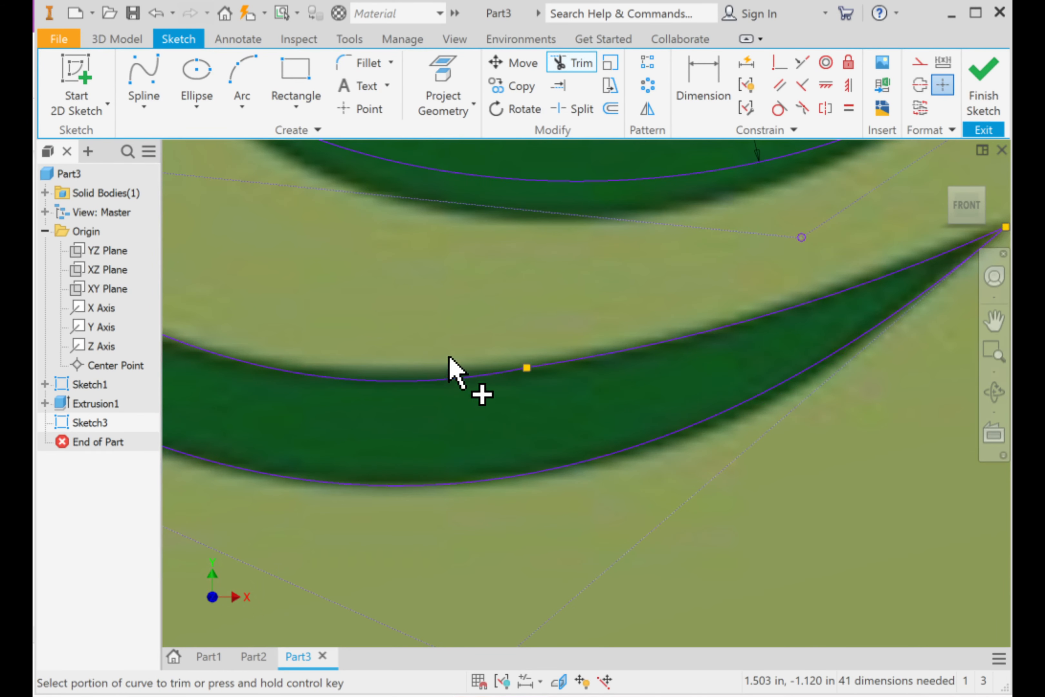
key(Escape)
scroll(616, 333, down, 10)
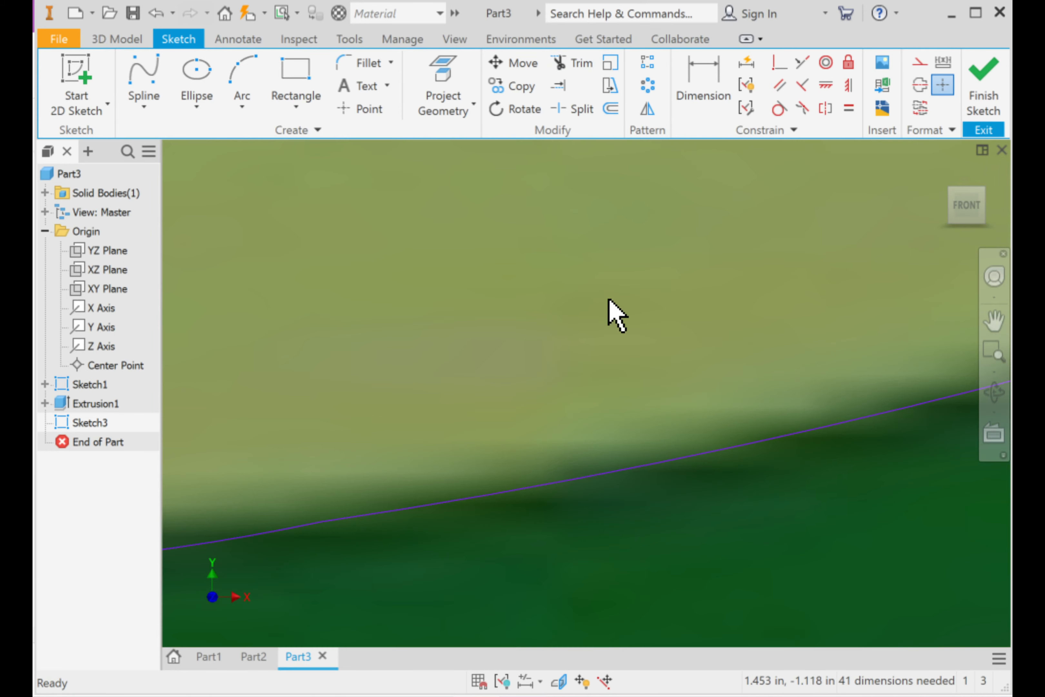
mouse_move(614, 313)
middle_down()
mouse_move(654, 260)
mouse_move(583, 385)
middle_up()
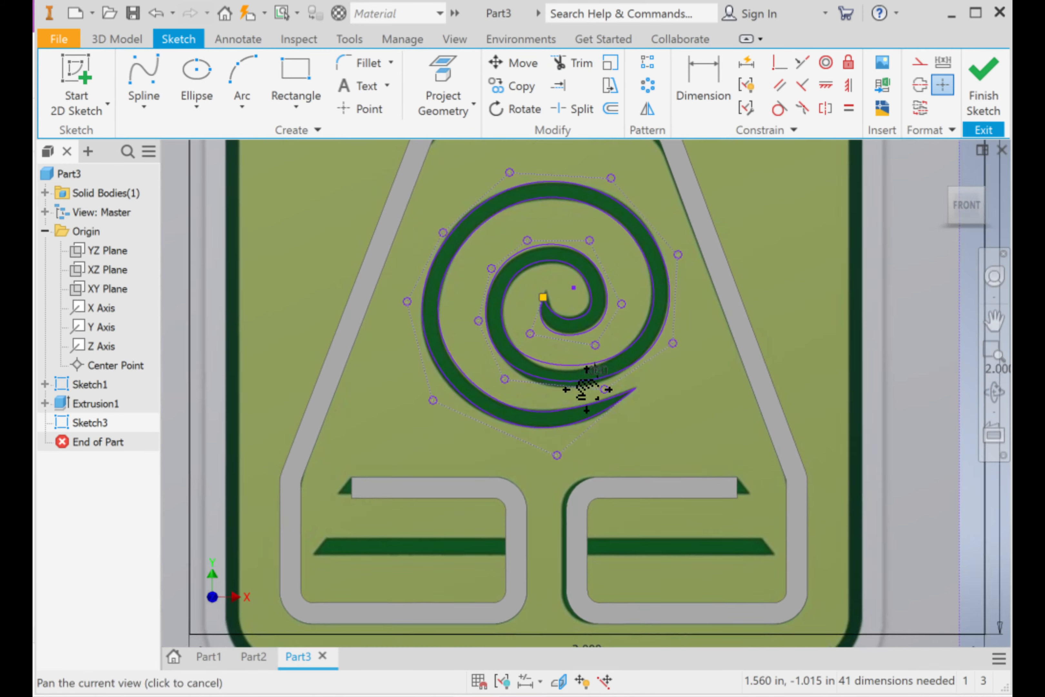
click(985, 82)
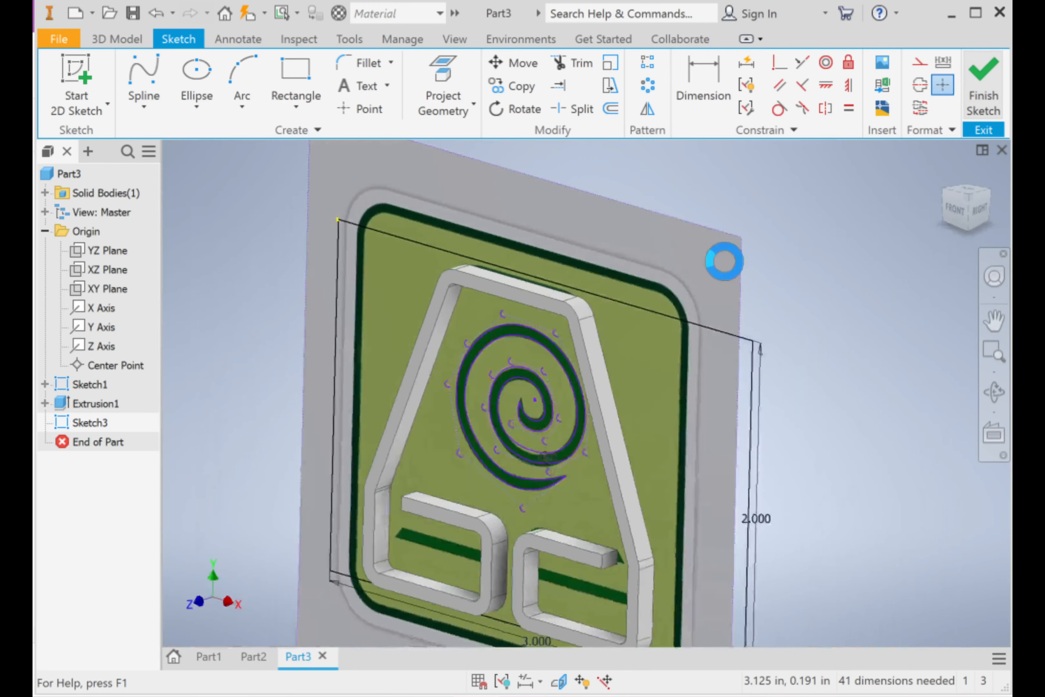
scroll(580, 405, up, 5)
middle_drag(578, 373, 521, 358)
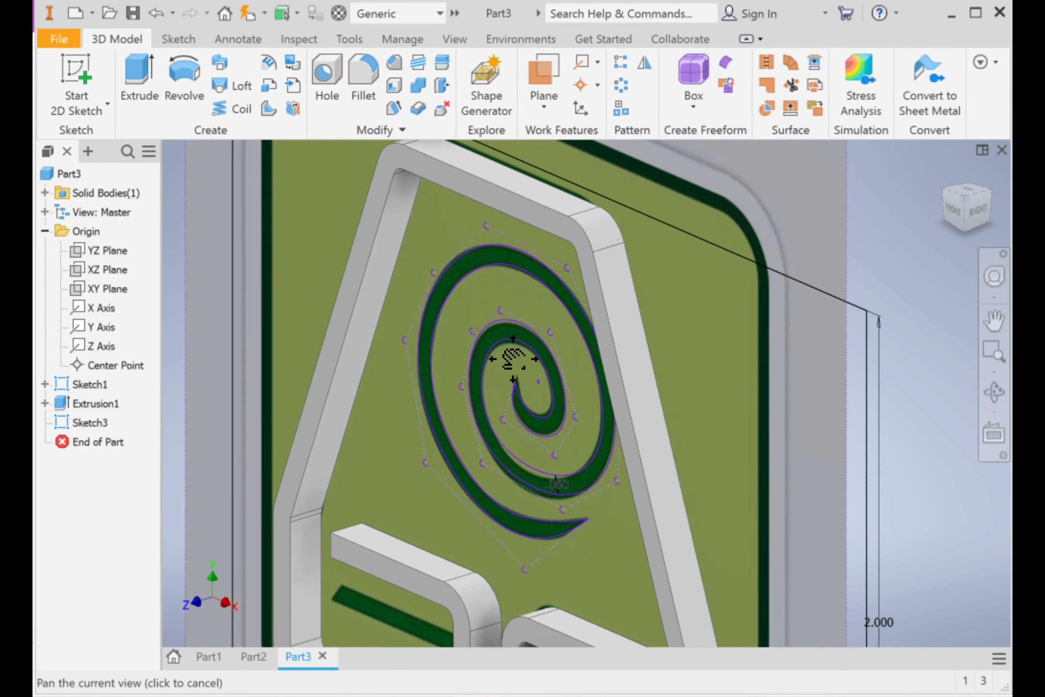
click(140, 90)
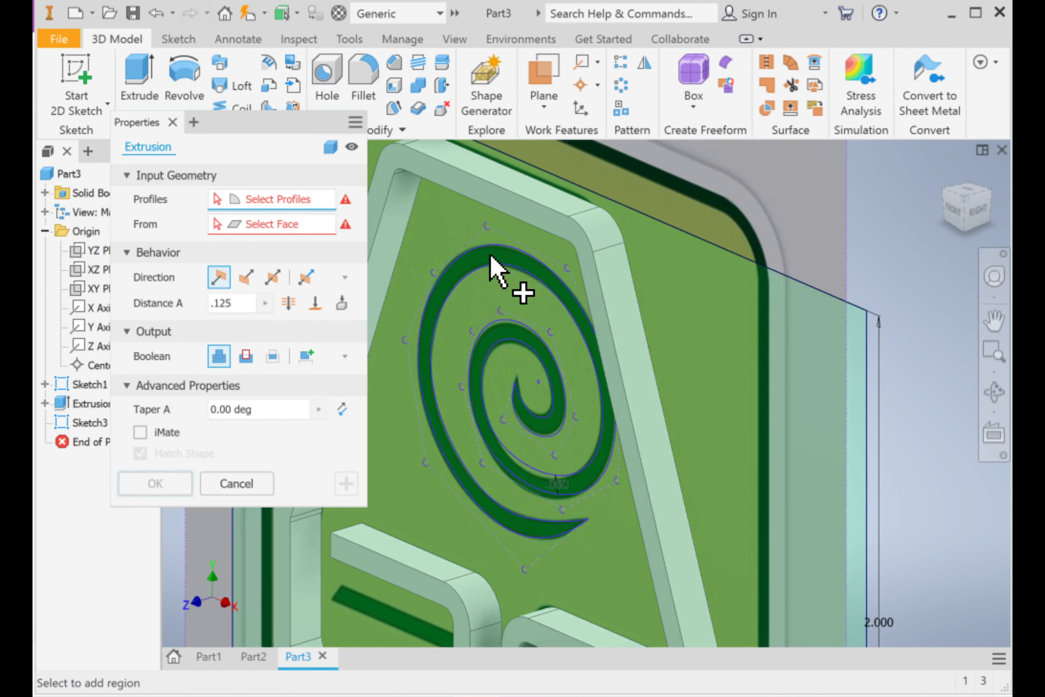
scroll(508, 257, up, 5)
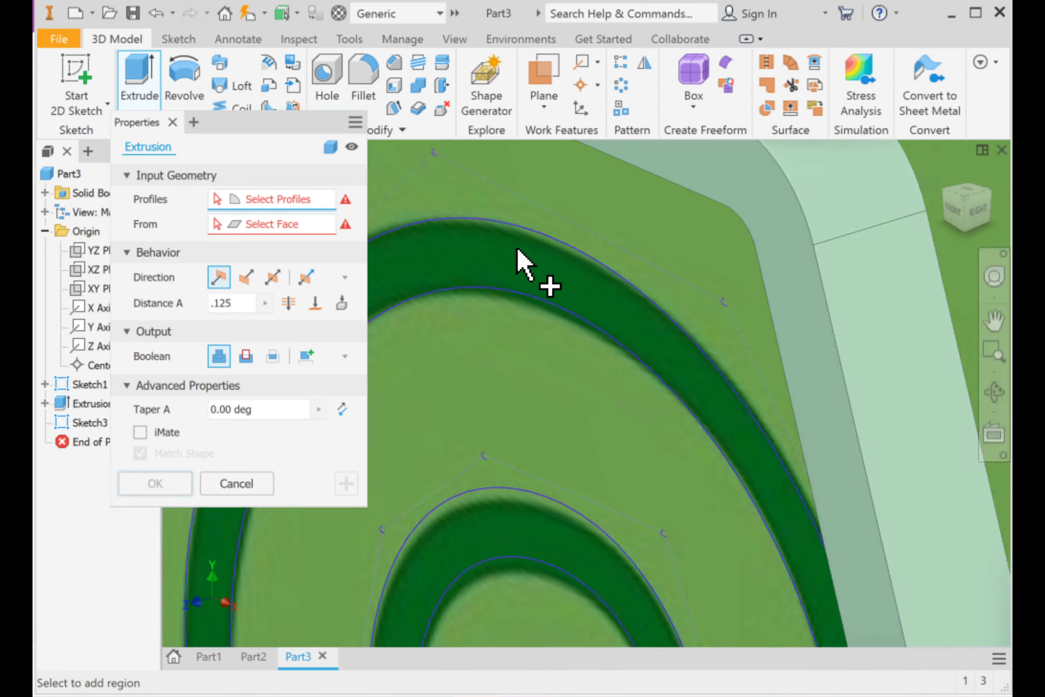
scroll(562, 427, down, 5)
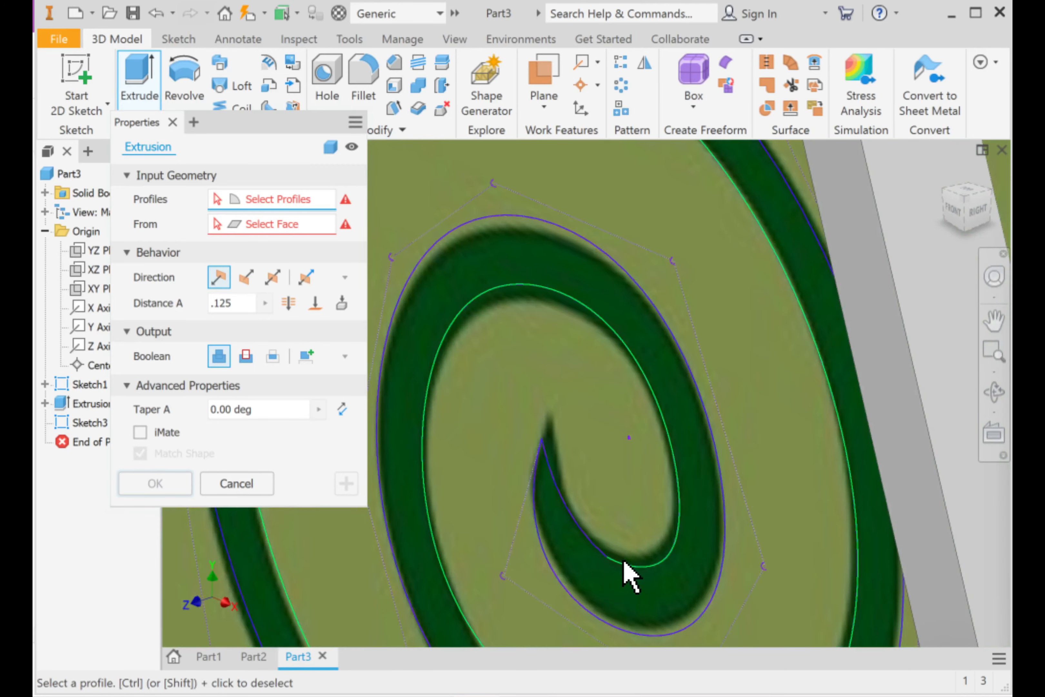
click(217, 489)
scroll(658, 260, down, 3)
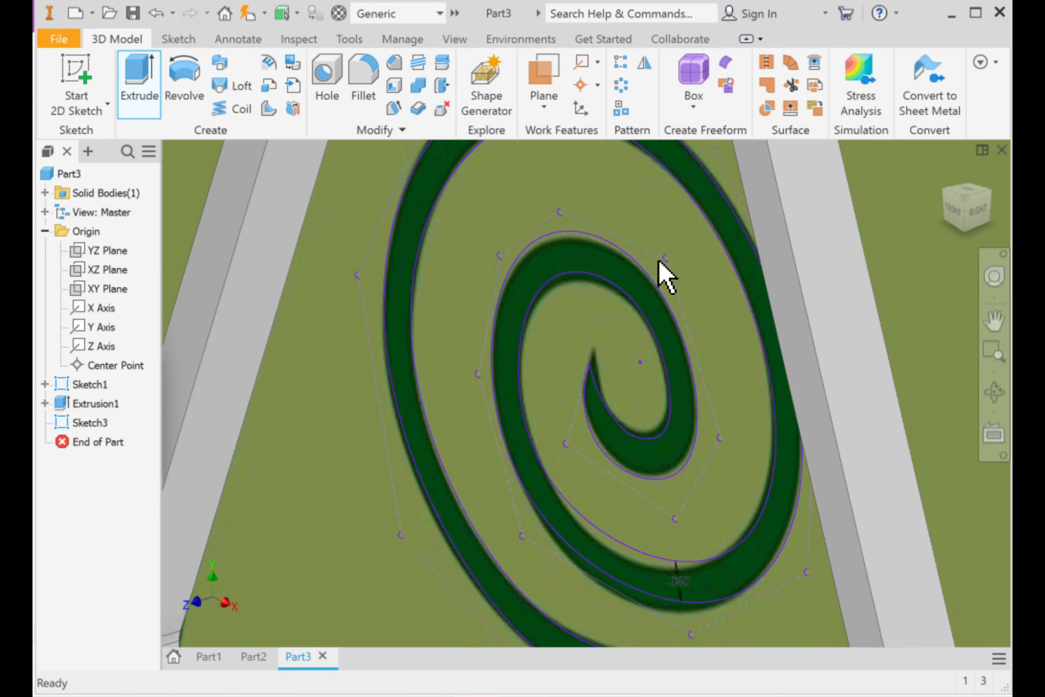
scroll(629, 312, down, 5)
middle_drag(646, 322, 553, 310)
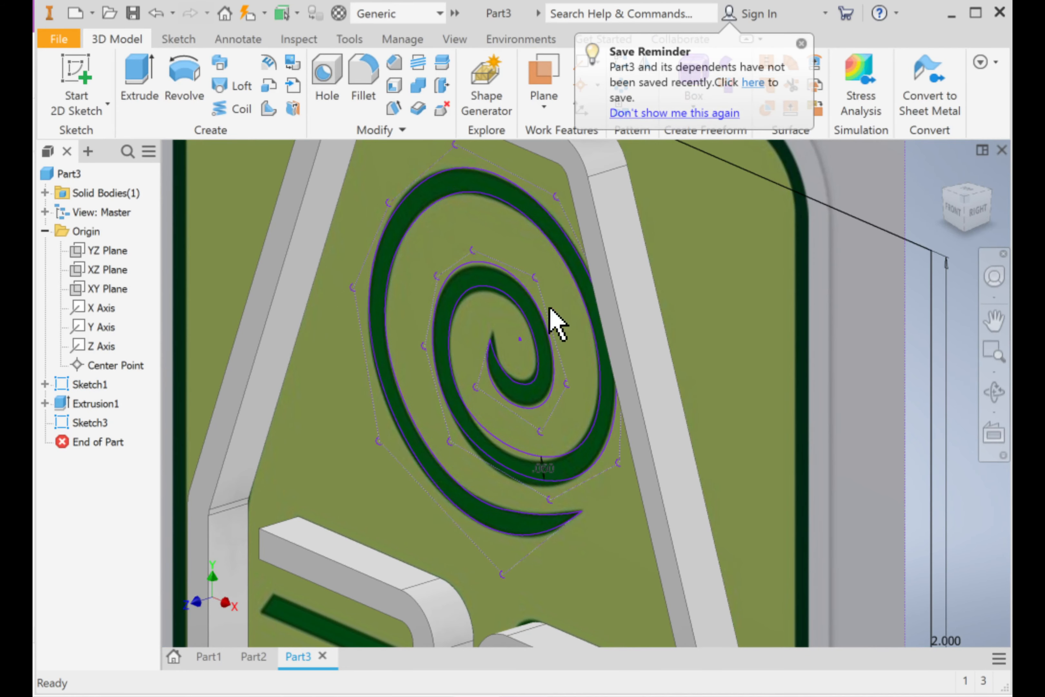
Step: Hide the sketch containing the emblem image and extrude the closed spiral profile 0.125 in
right_click(90, 385)
click(126, 502)
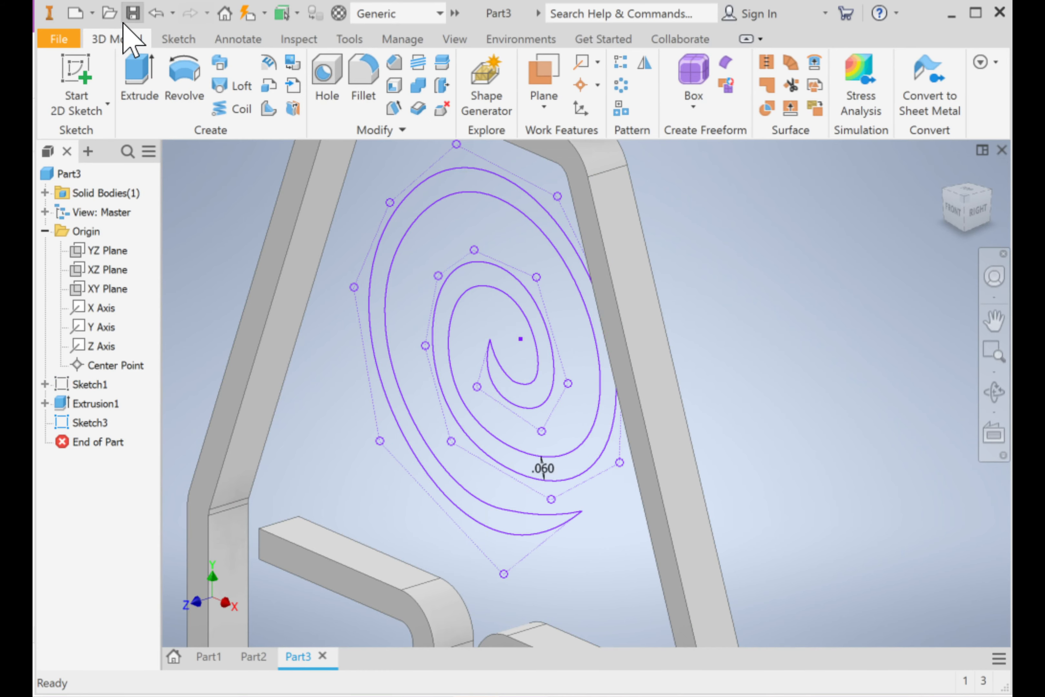
click(136, 92)
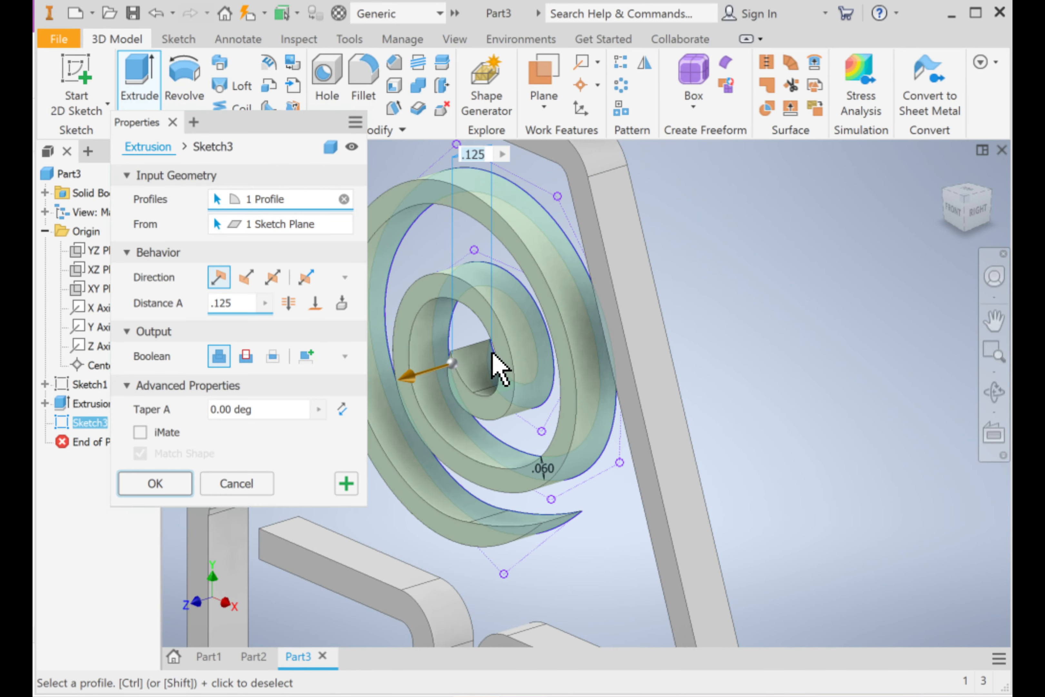
scroll(598, 416, up, 4)
middle_drag(572, 450, 560, 420)
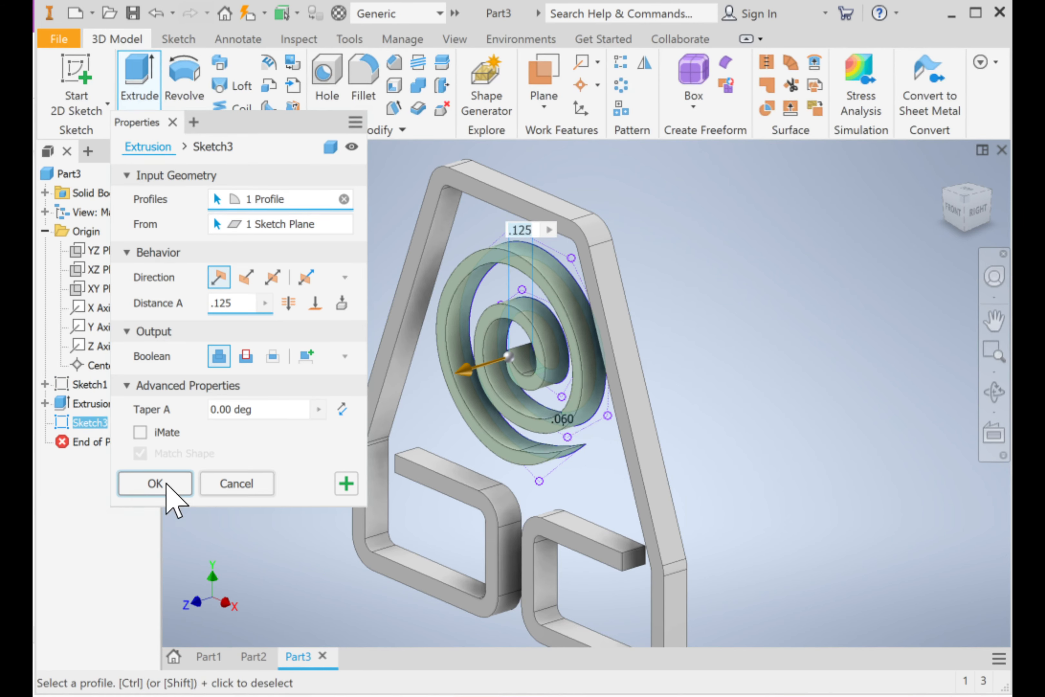
click(155, 483)
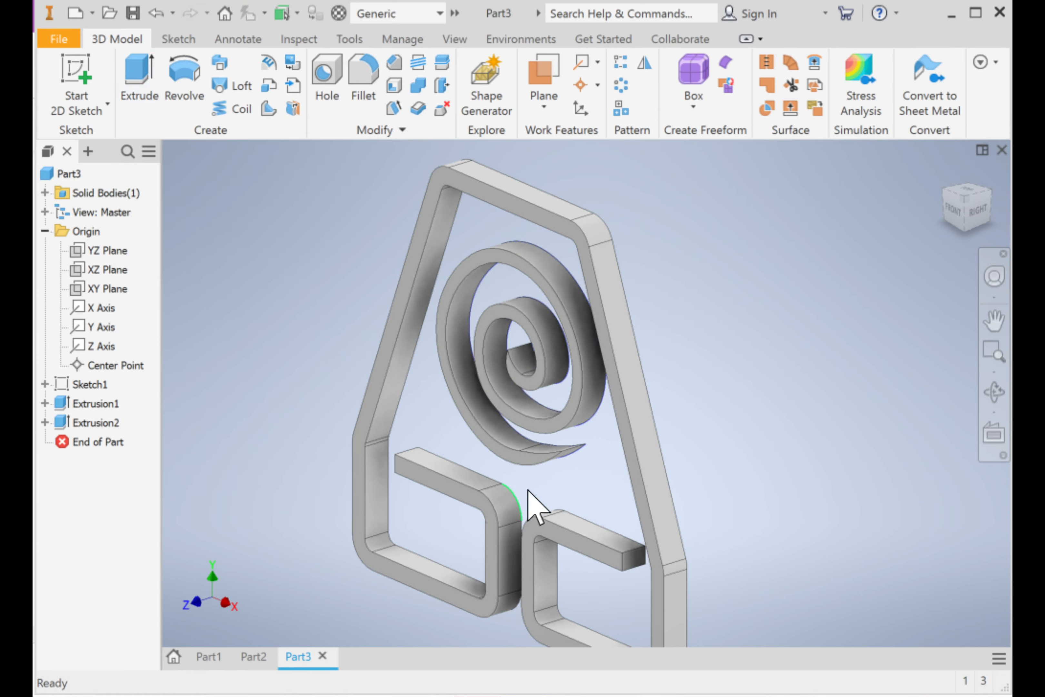
Step: Start a 2D sketch on the XY plane and project the front face of the emblem's outer frame into it
scroll(643, 410, up, 3)
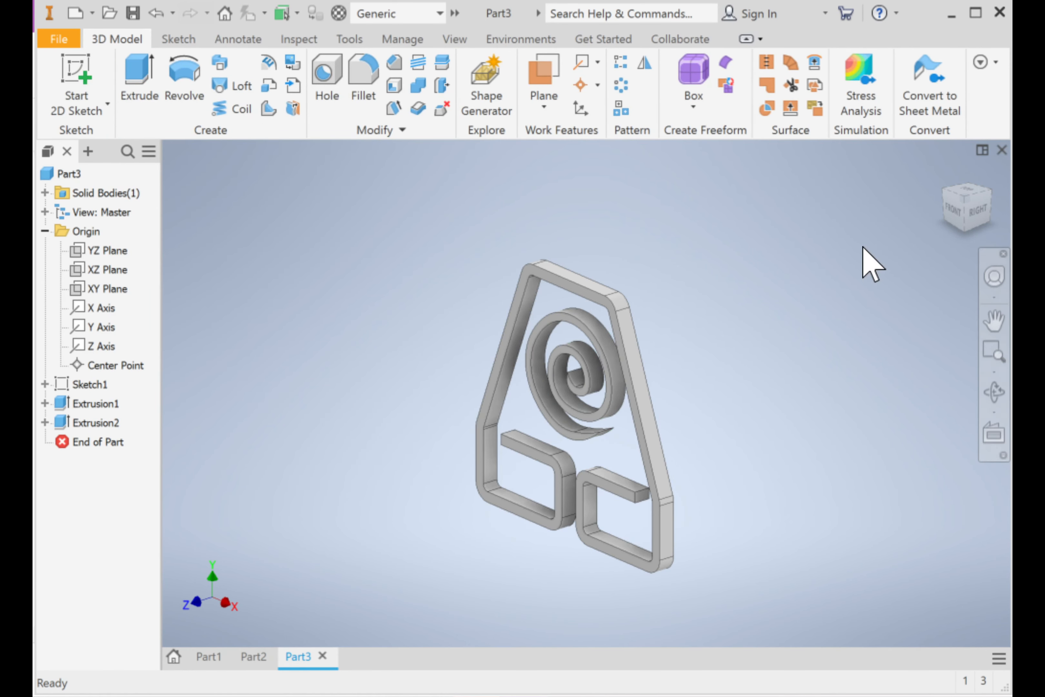
click(958, 213)
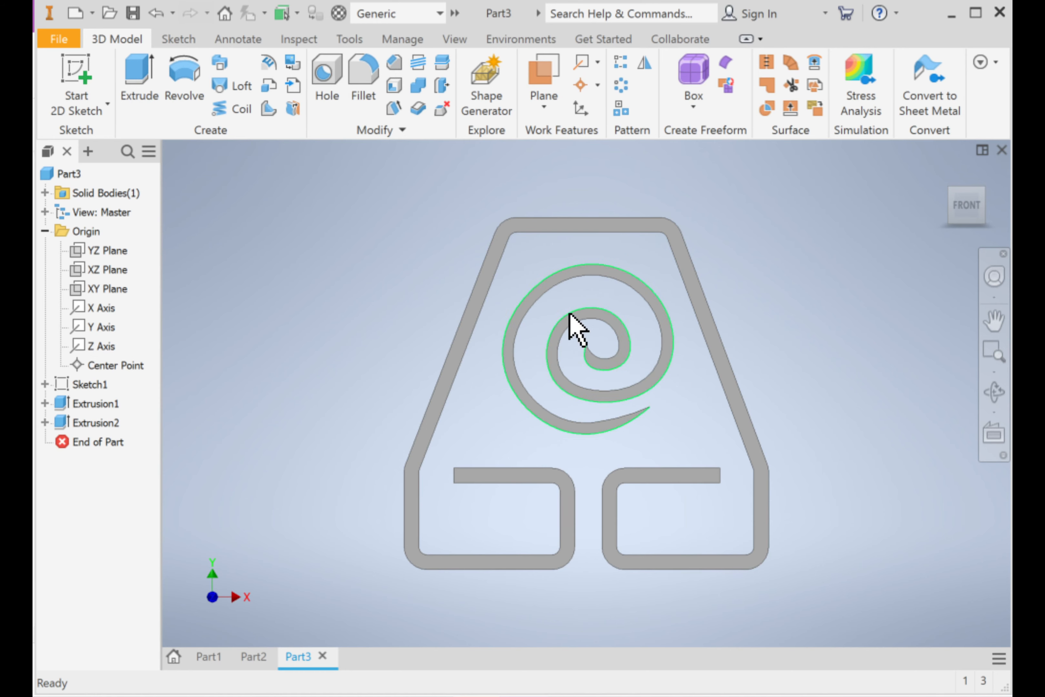
click(982, 195)
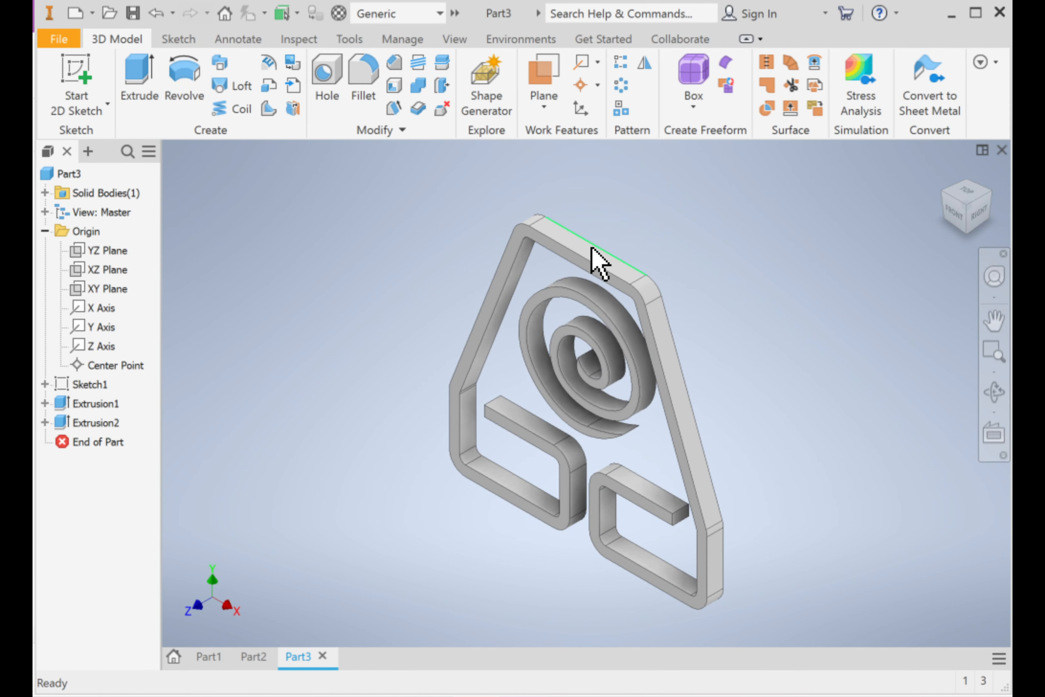
click(90, 101)
click(108, 289)
middle_drag(822, 361, 723, 245)
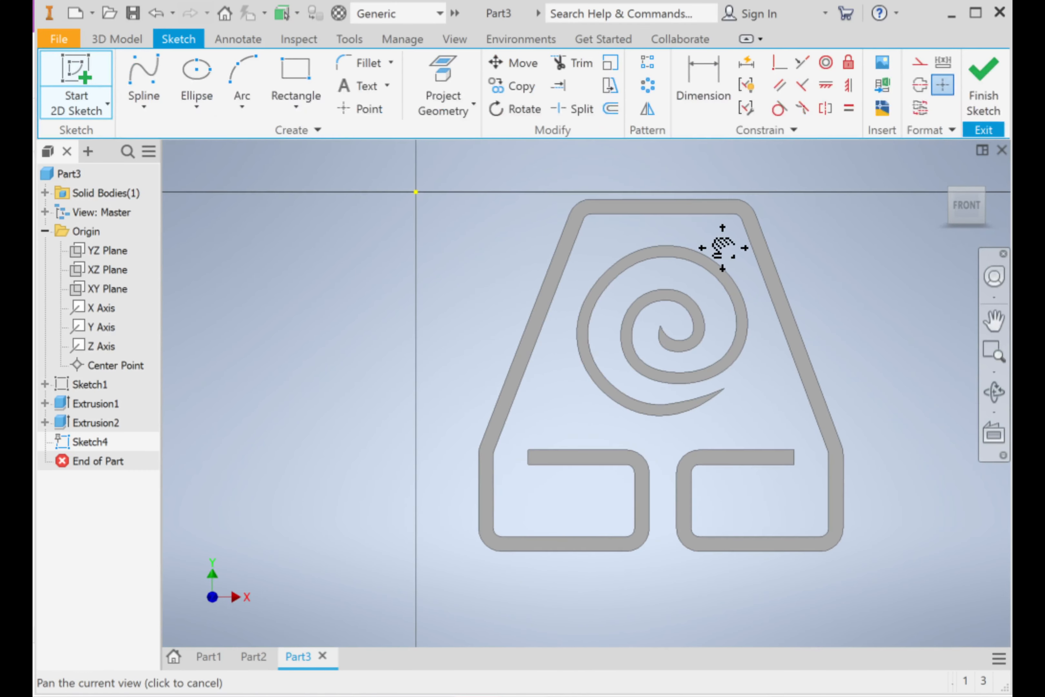
click(470, 92)
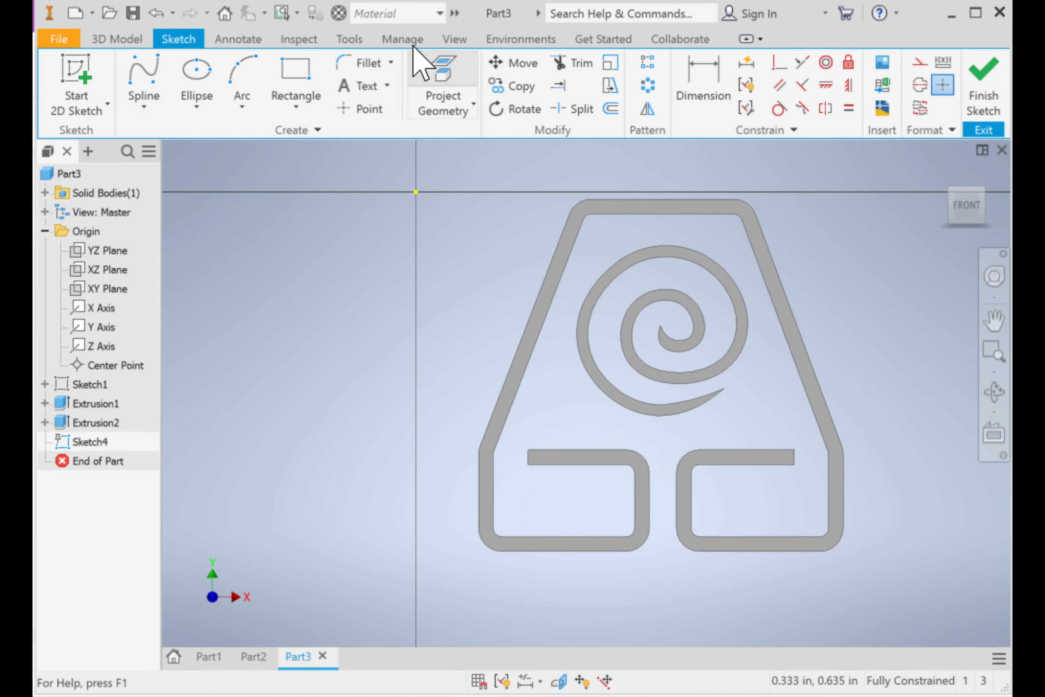
scroll(663, 231, down, 3)
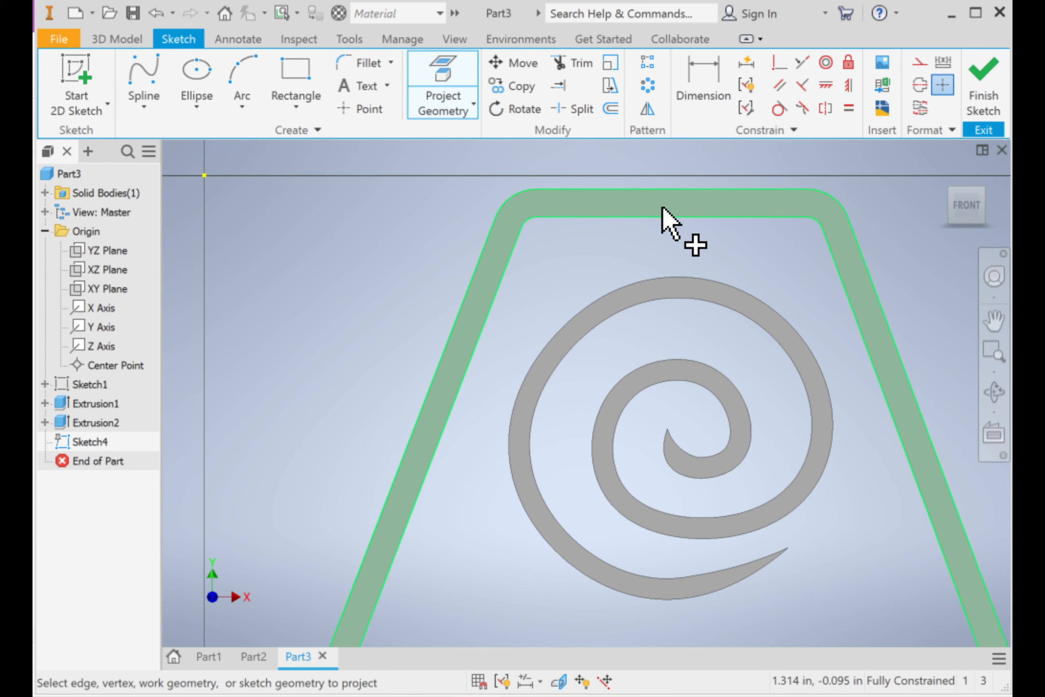
click(664, 207)
scroll(648, 243, up, 3)
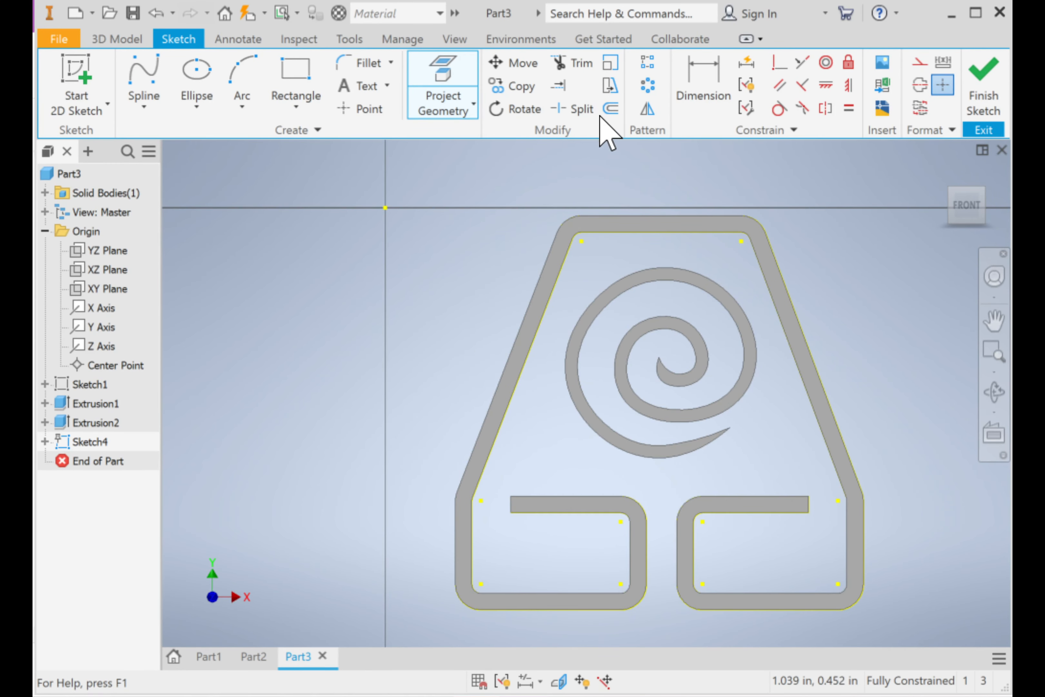
Step: Offset the projected frame outline outward by about 0.036 in
click(608, 109)
click(619, 223)
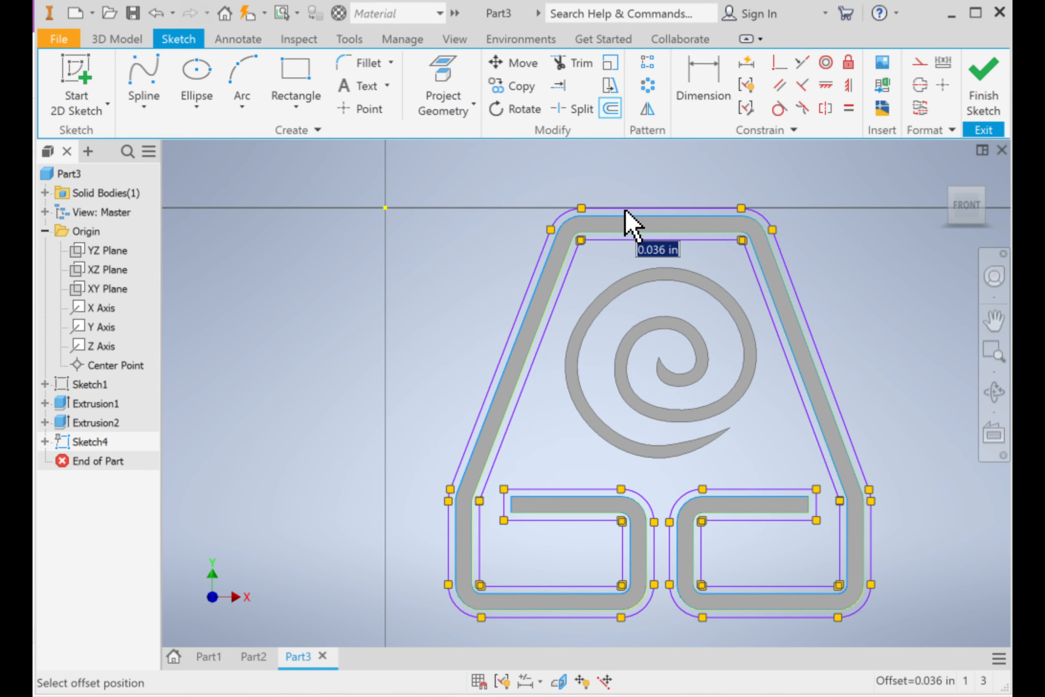
click(625, 210)
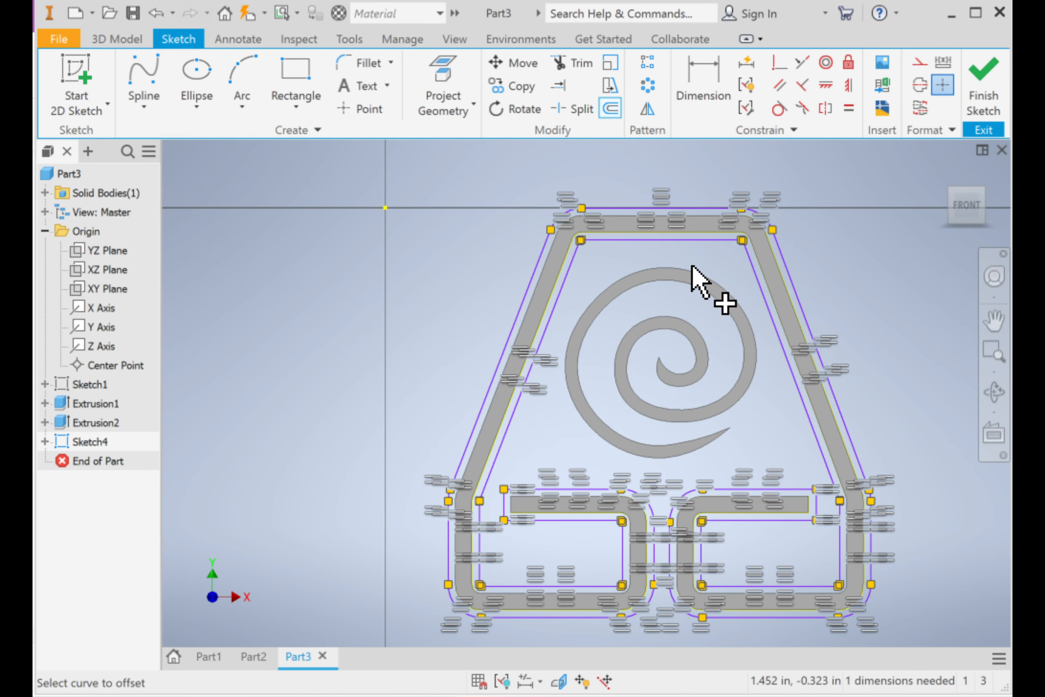
Step: Draw a horizontal line bridging the gap between the two feet along the offset outline's lower edge, and finish the sketch
key(l)
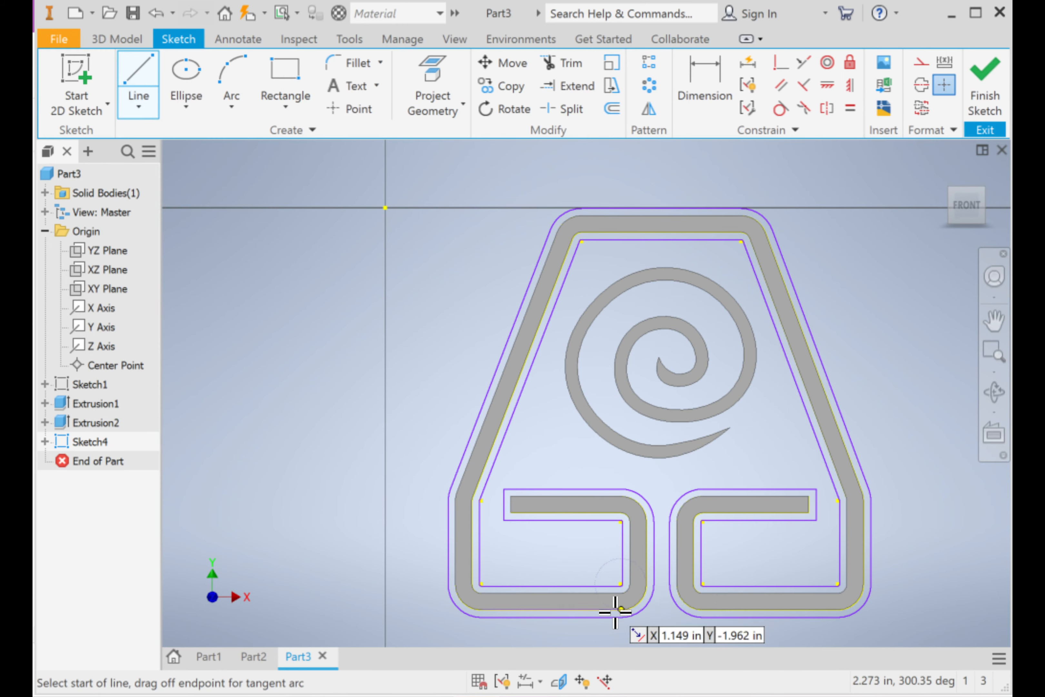
click(618, 614)
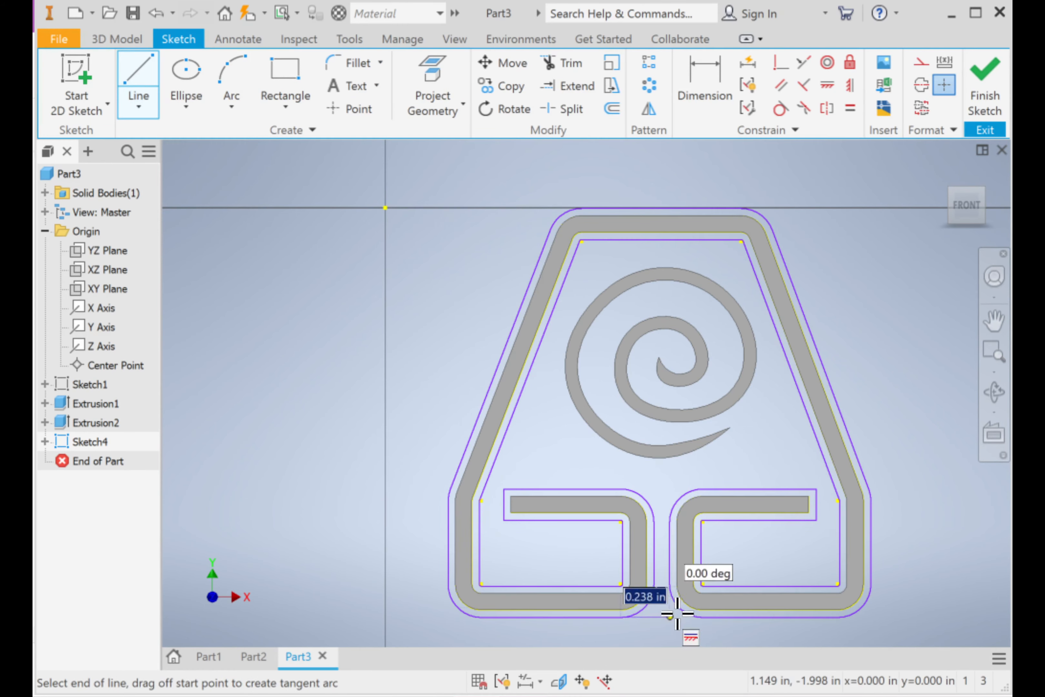
click(725, 614)
key(Escape)
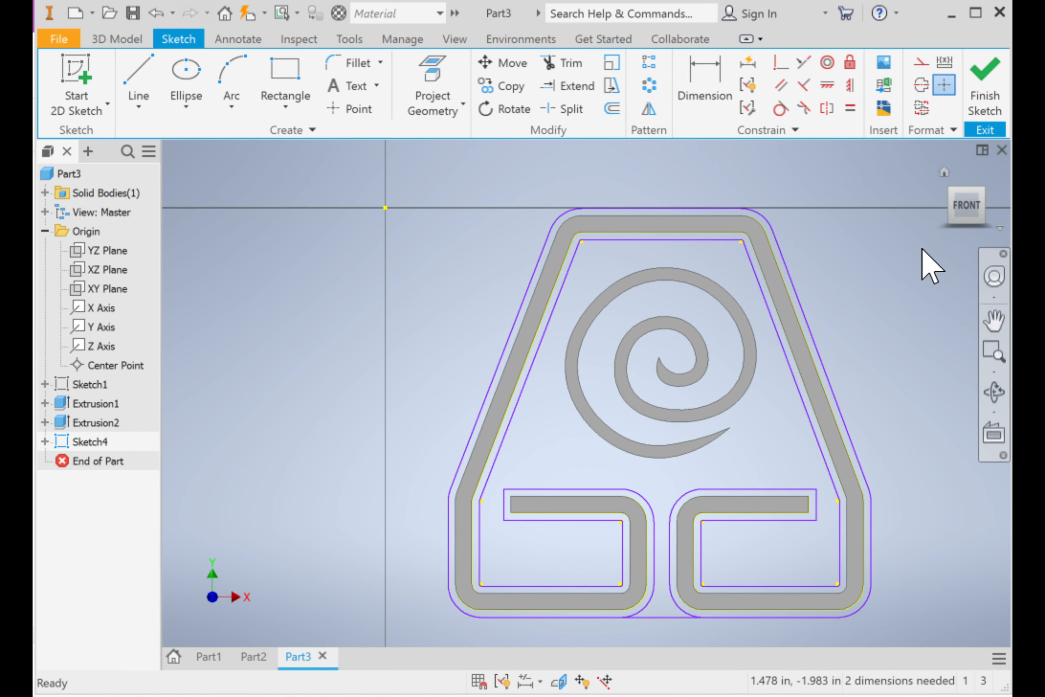
click(996, 125)
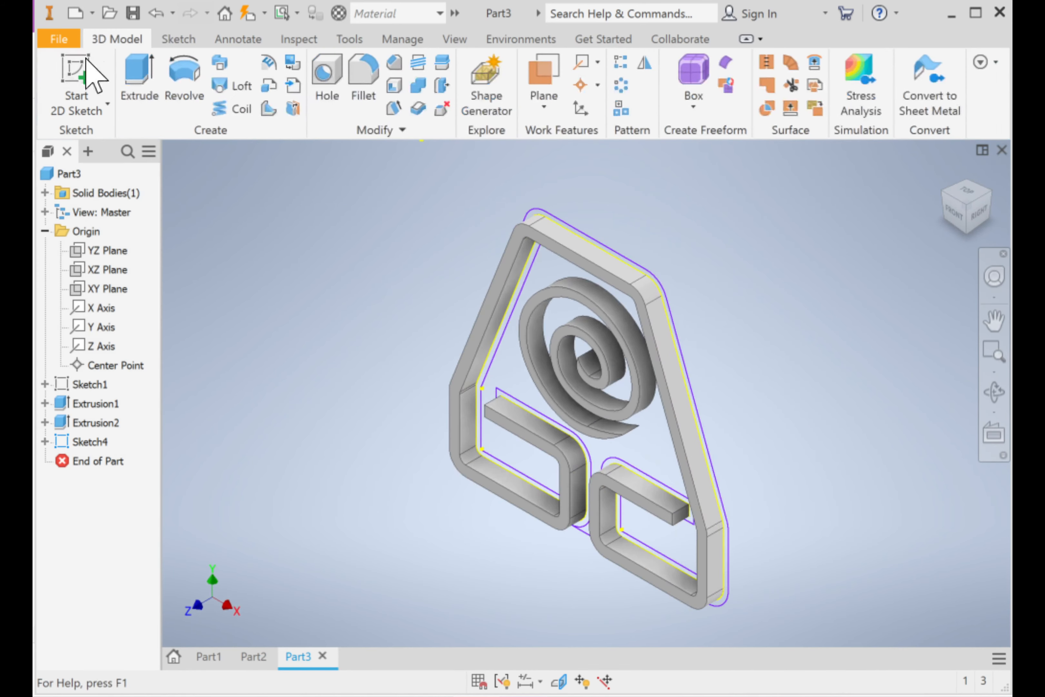
Step: Extrude the offset frame band and the region it encloses 0.125 in backward as a joined backing plate
click(143, 86)
scroll(588, 248, up, 4)
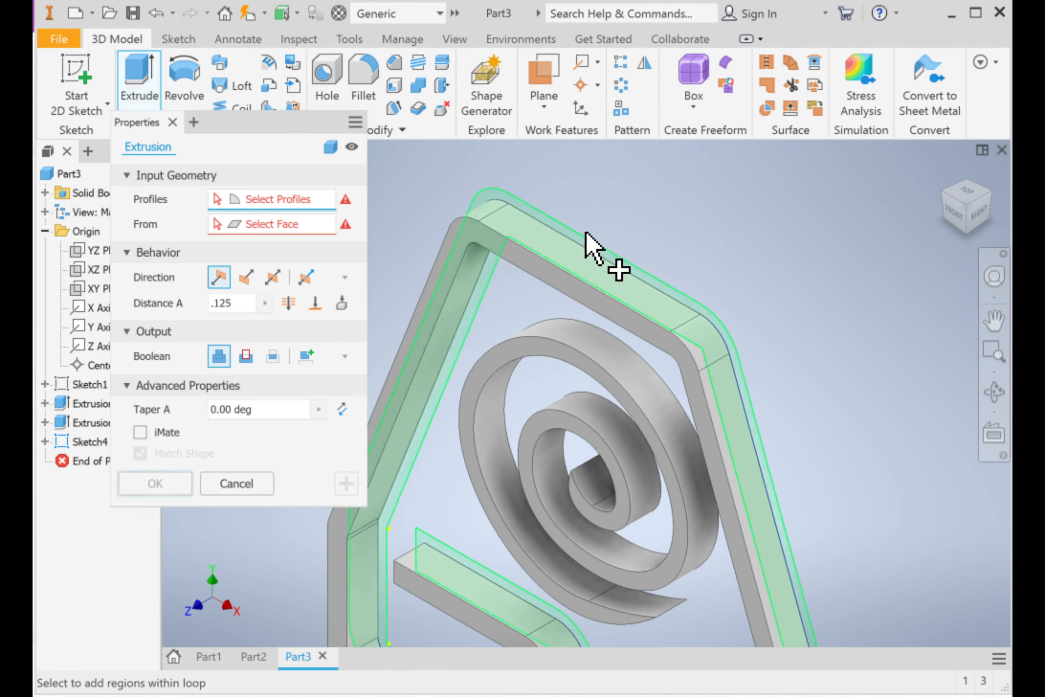
scroll(584, 236, up, 3)
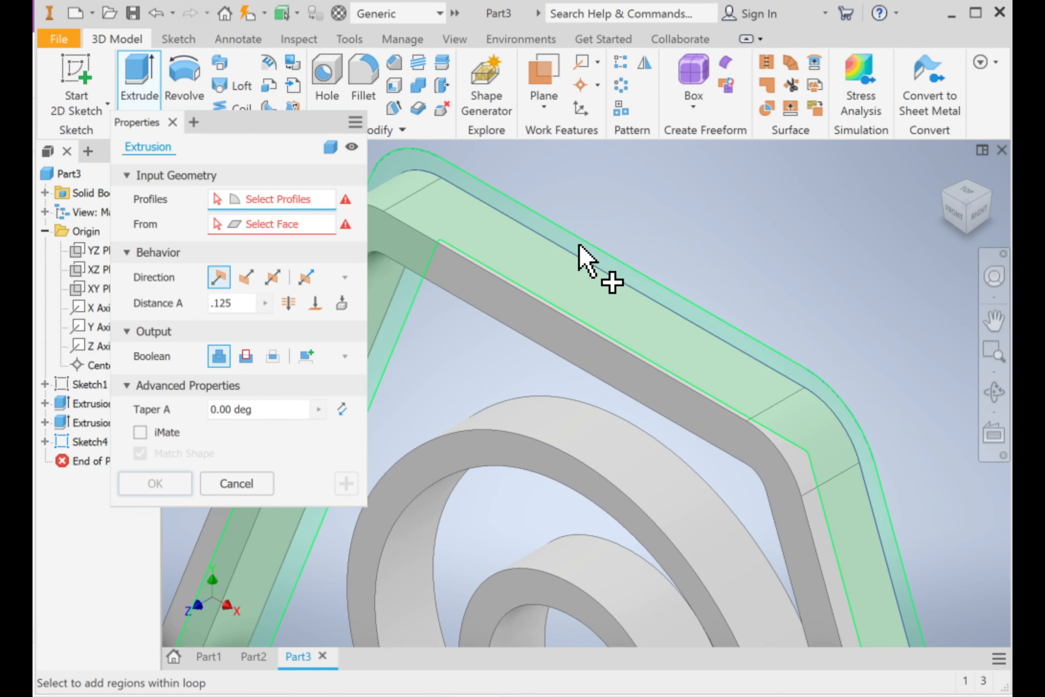
click(579, 245)
click(500, 385)
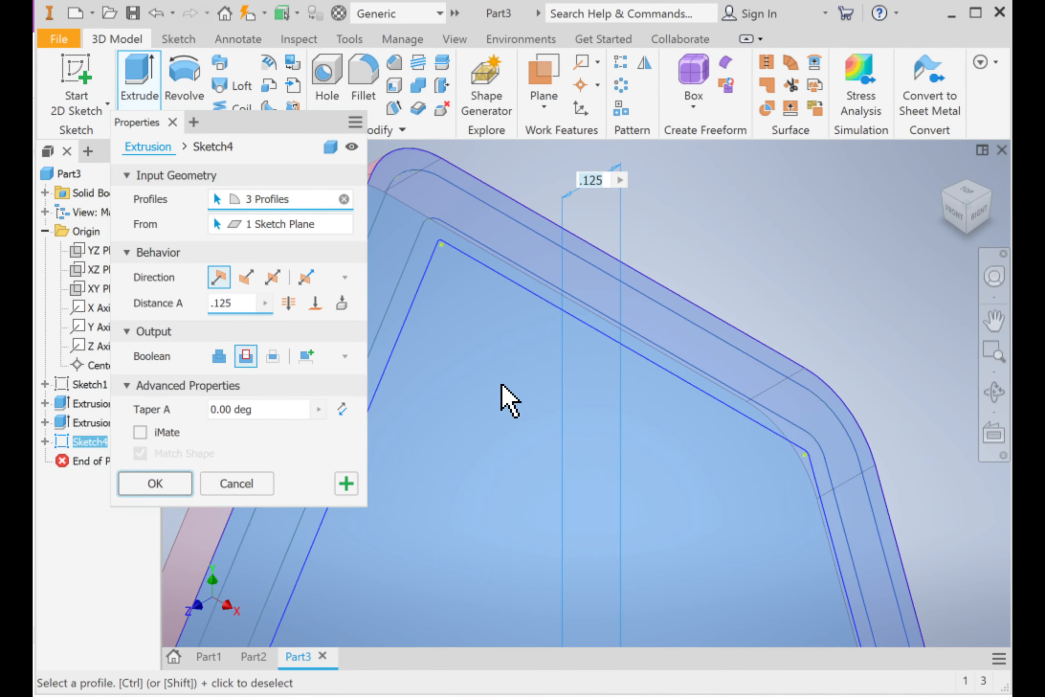
scroll(504, 395, down, 2)
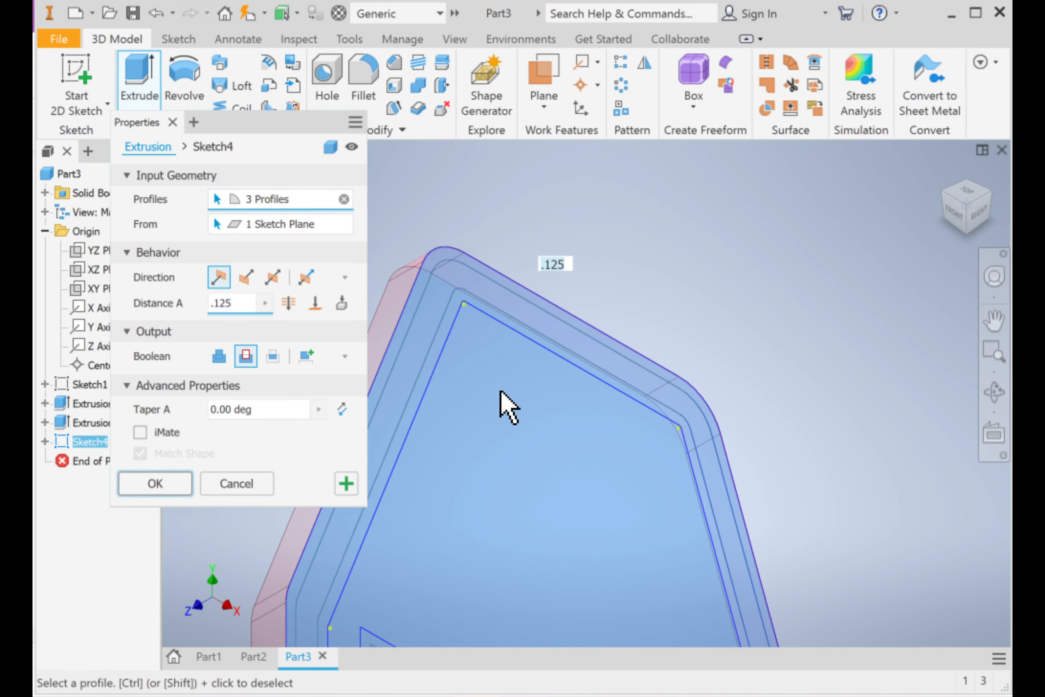
click(247, 283)
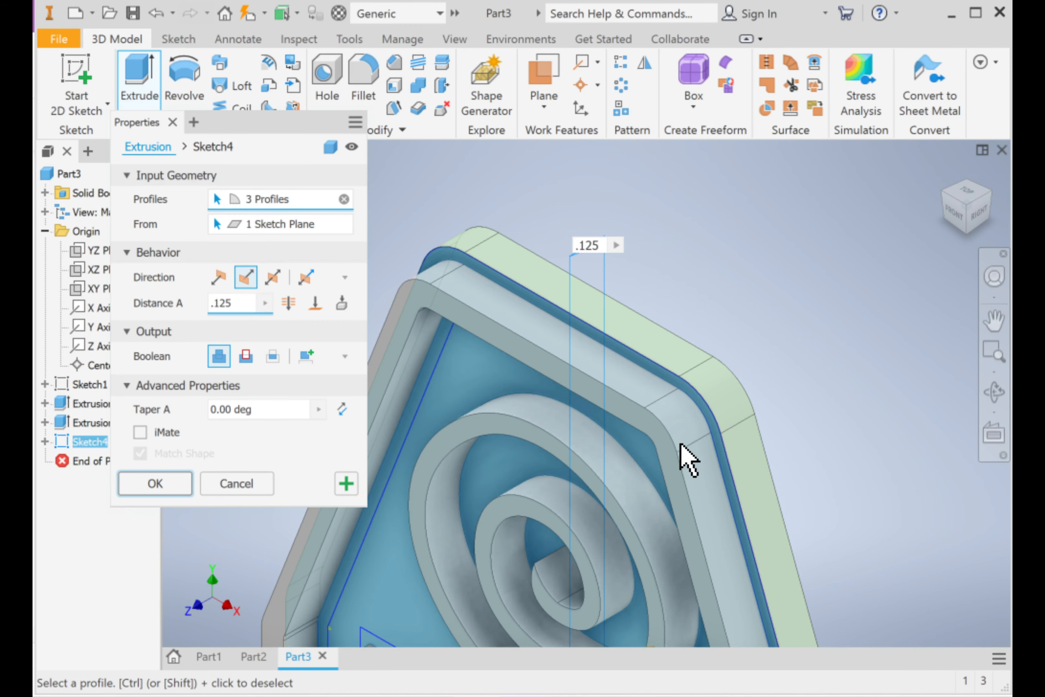
scroll(672, 398, up, 3)
middle_drag(671, 400, 628, 217)
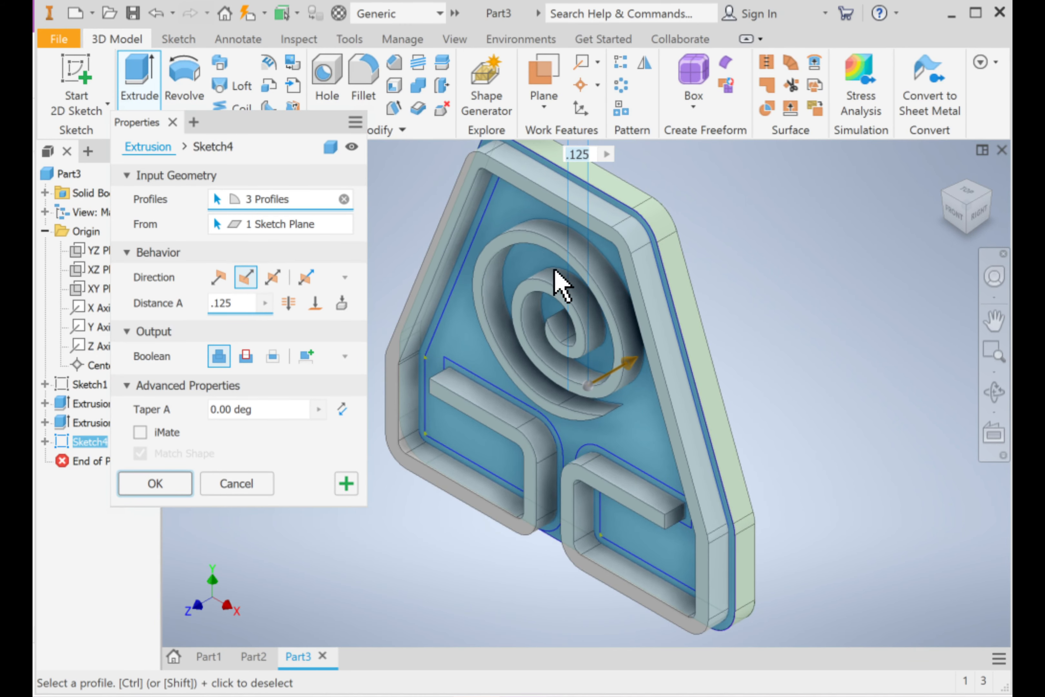
click(154, 492)
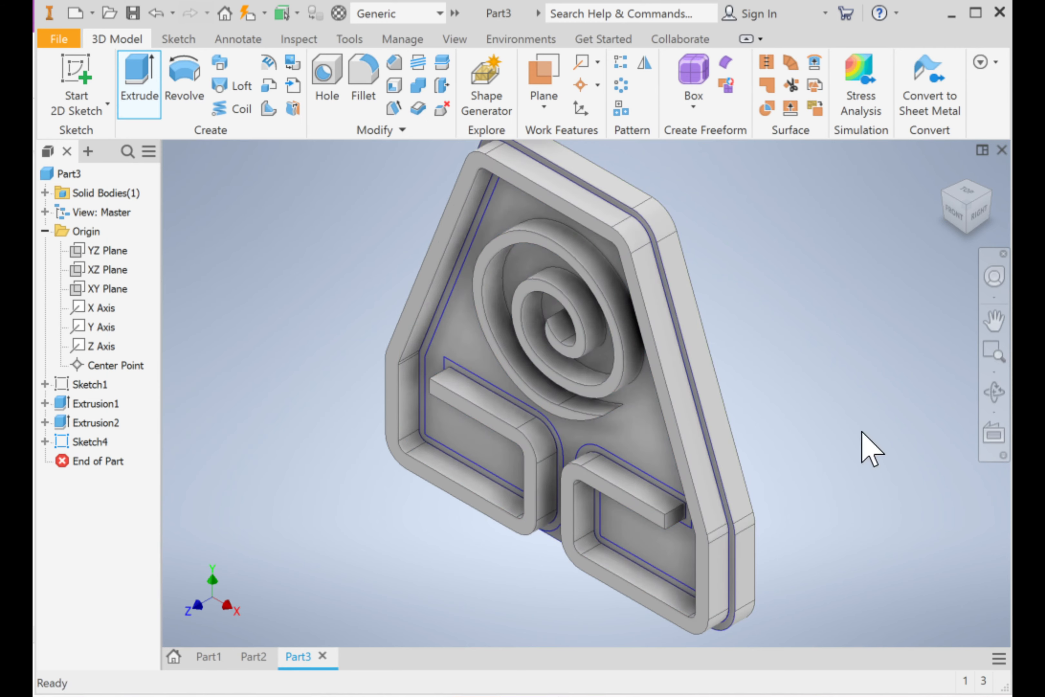
Step: Inspect the finished emblem and its backing plate from the front and in an isometric view
right_click(94, 387)
key(Escape)
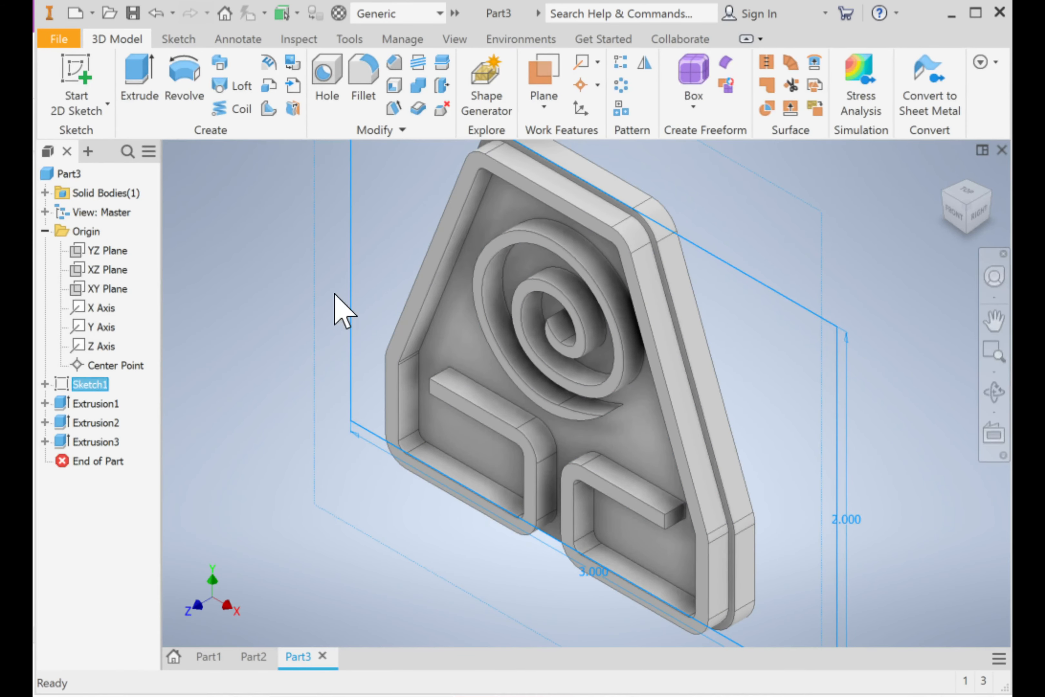
click(951, 223)
click(776, 410)
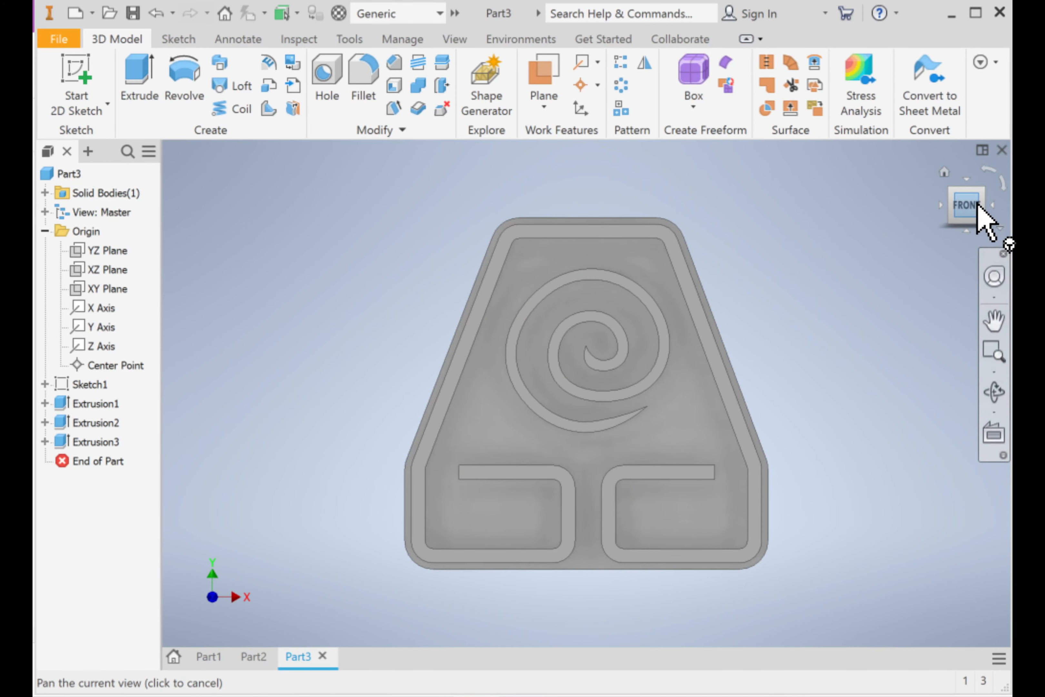
click(985, 191)
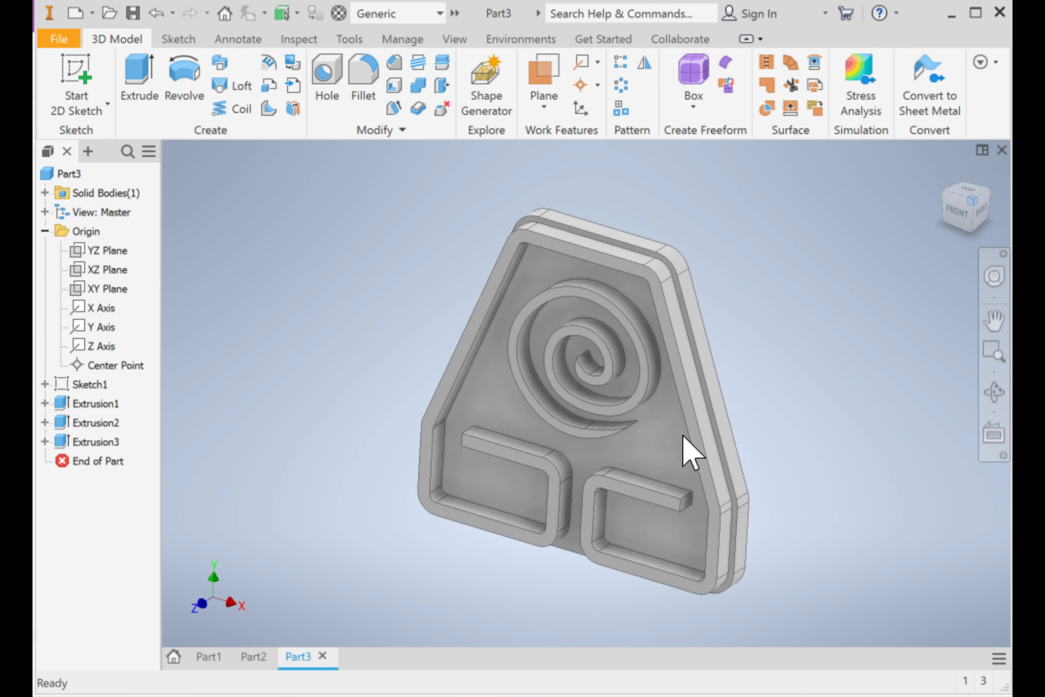
scroll(629, 517, down, 5)
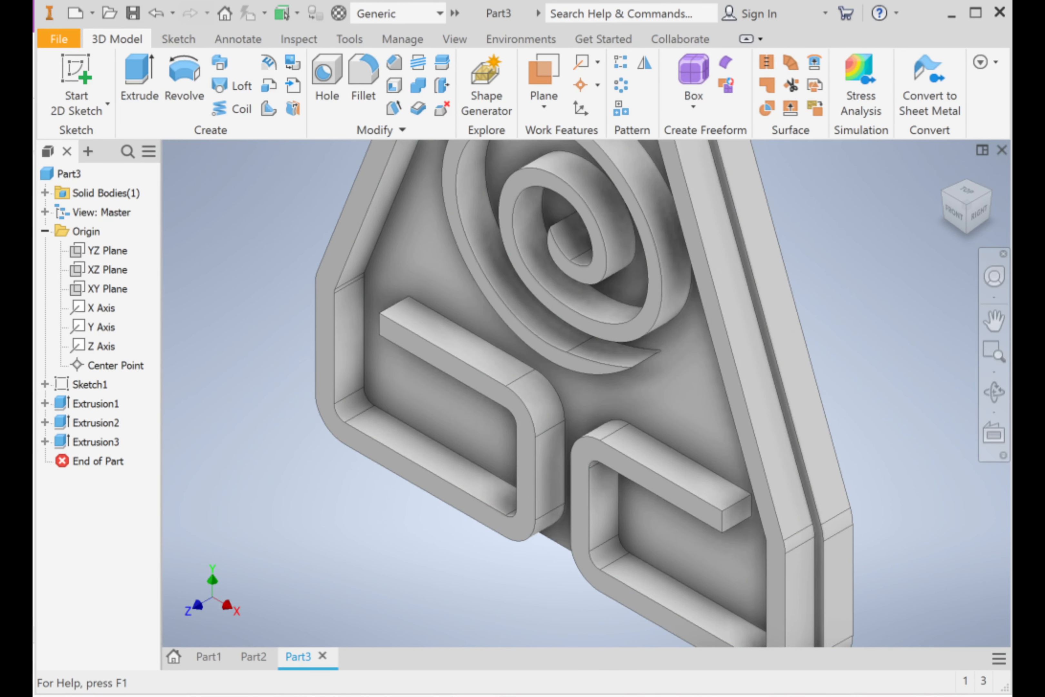
Step: Switch to Chrome, browse the Earth Kingdom logo image results, and open the preview of the Cults 3D keychain image
click(413, 664)
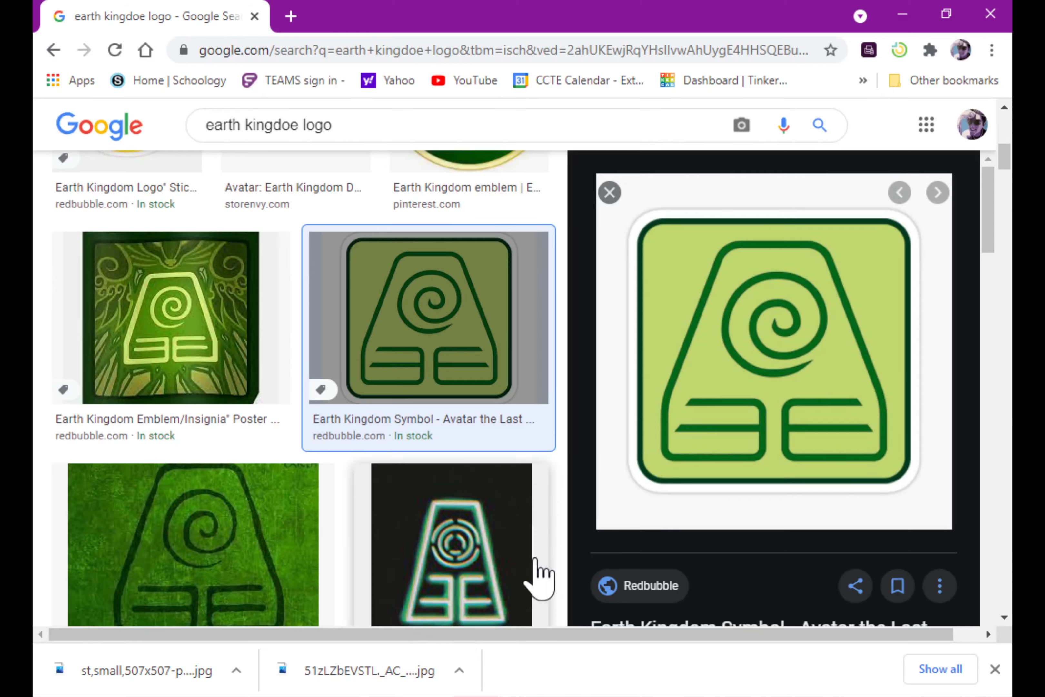
scroll(630, 448, down, 5)
scroll(396, 447, down, 15)
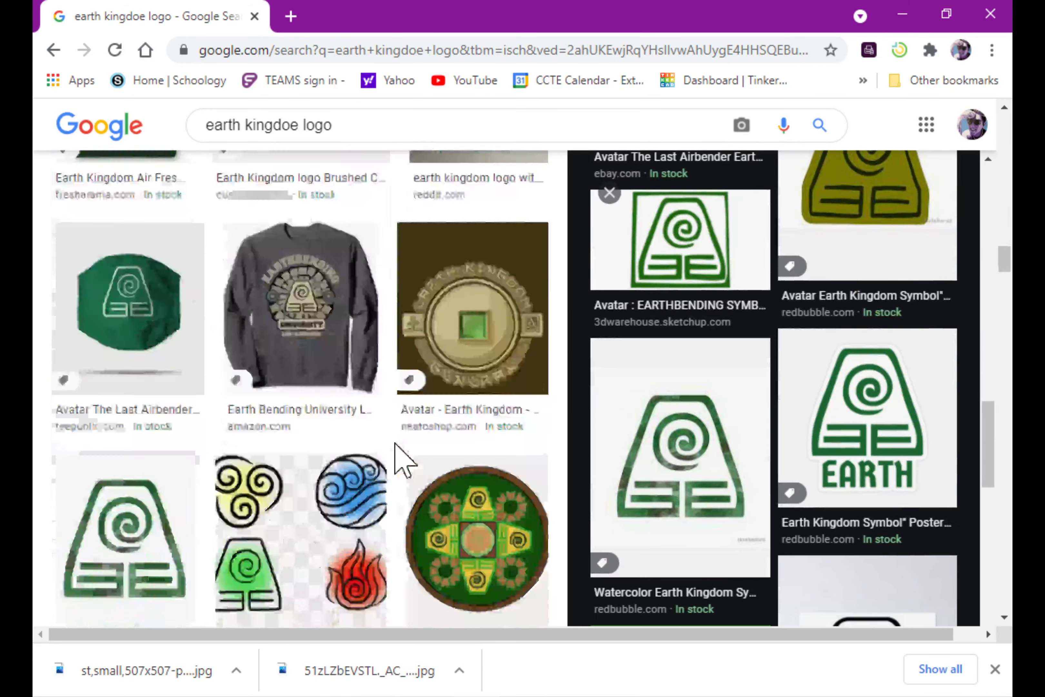
scroll(398, 456, down, 15)
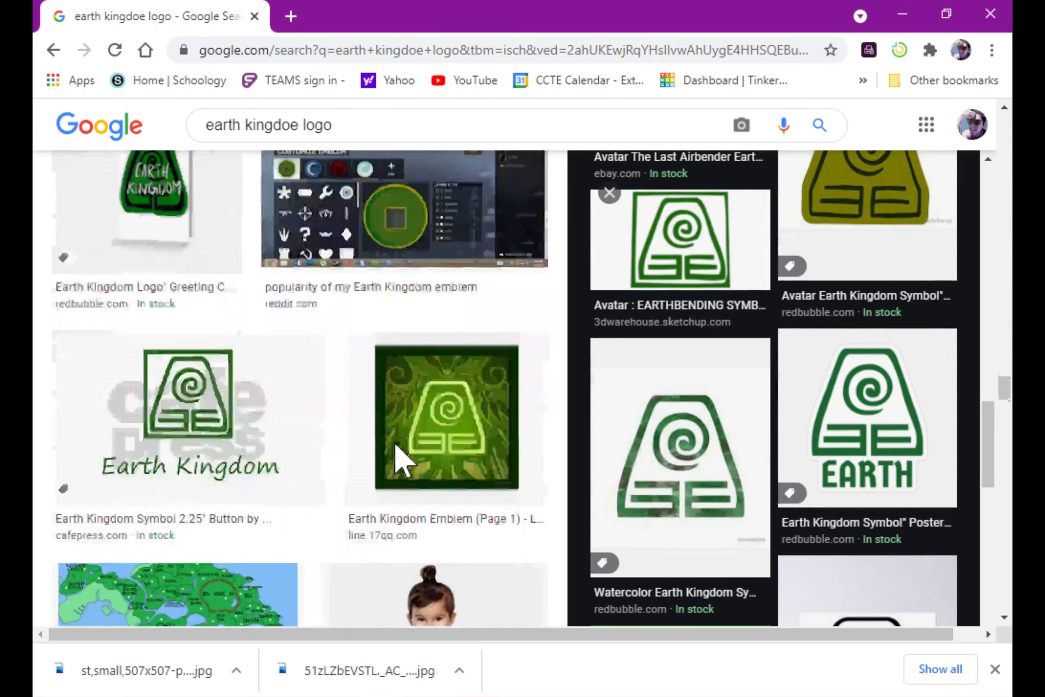
scroll(395, 442, down, 10)
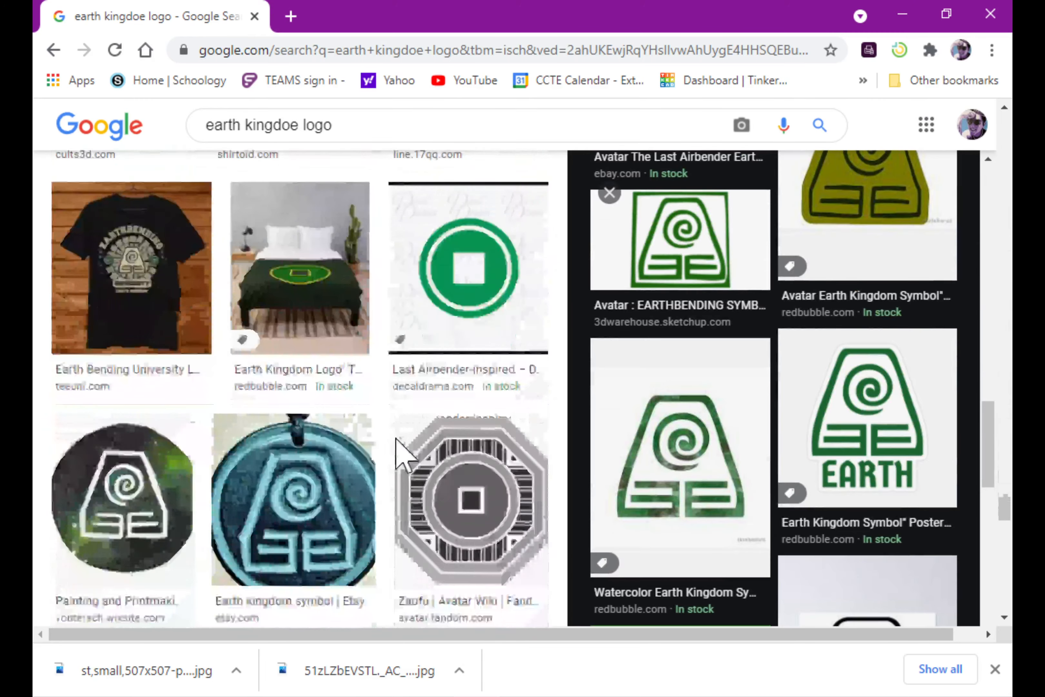
scroll(397, 440, up, 6)
click(135, 589)
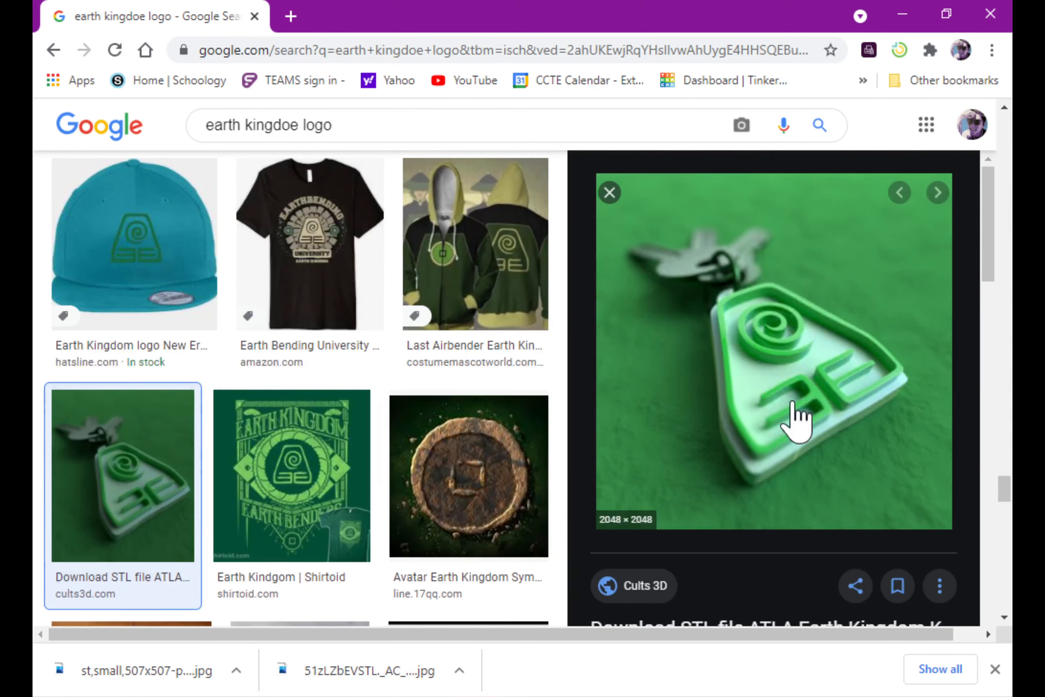